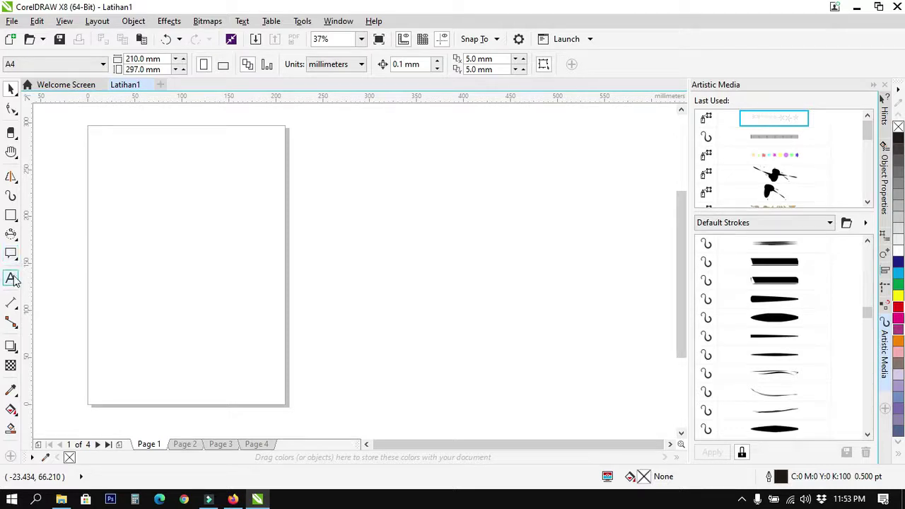
- Add the artistic text "TULISAN" in the middle of the page and select it
{"action": "left_click", "coordinate": [12, 278]}
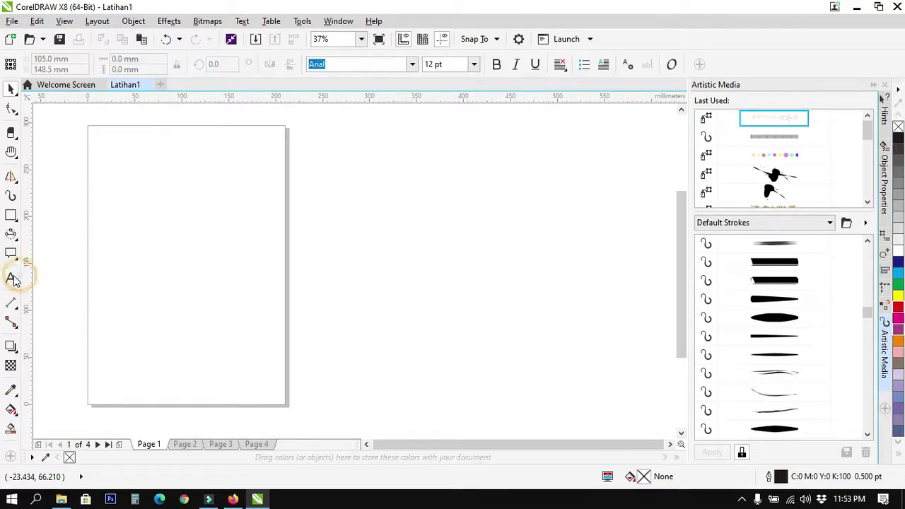
{"action": "scroll", "coordinate": [40, 269], "scroll_direction": "down", "scroll_amount": 1}
{"action": "scroll", "coordinate": [39, 269], "scroll_direction": "up", "scroll_amount": 1}
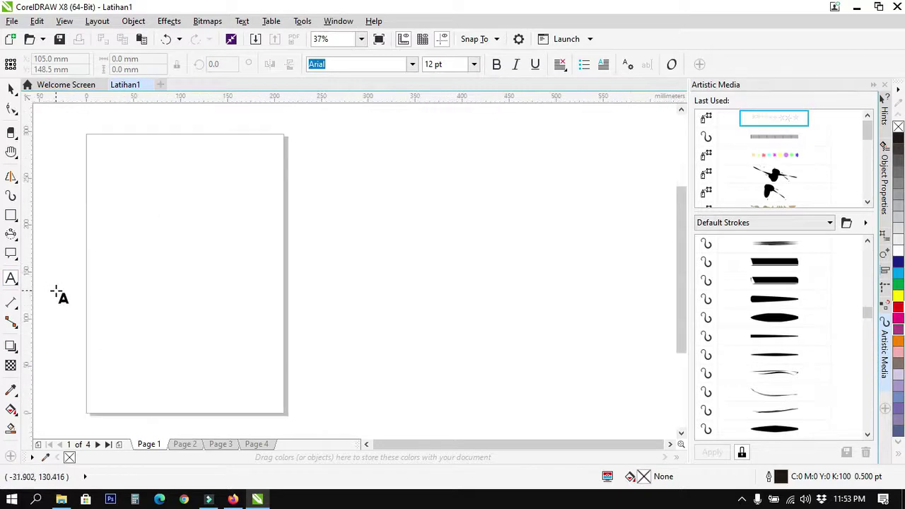
{"action": "left_click", "coordinate": [109, 253]}
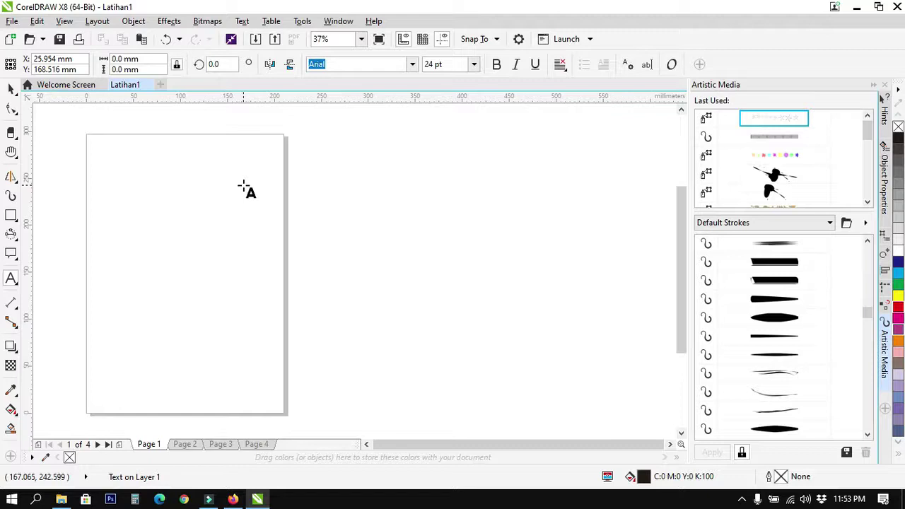
{"action": "type", "text": "TULISAN"}
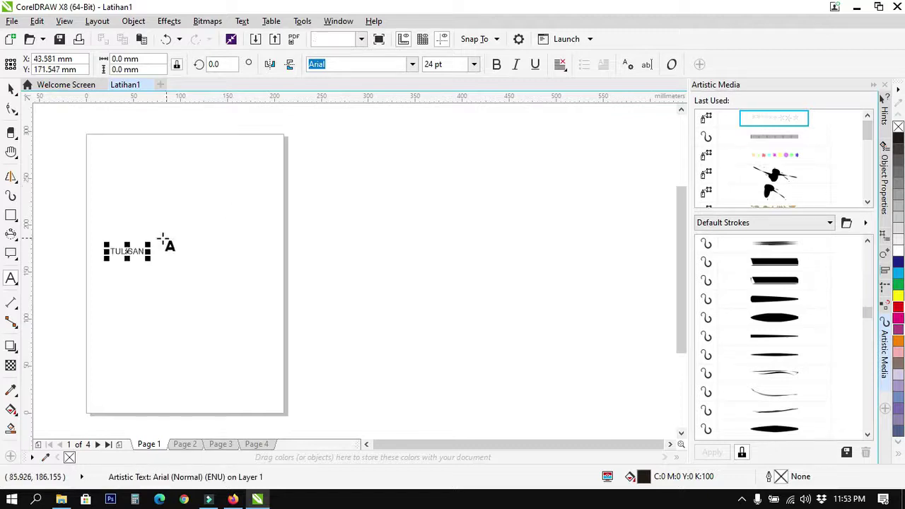
{"action": "scroll", "coordinate": [142, 248], "scroll_direction": "up", "scroll_amount": 5}
{"action": "left_click", "coordinate": [10, 92]}
{"action": "left_click_drag", "start_coordinate": [353, 276], "coordinate": [285, 222]}
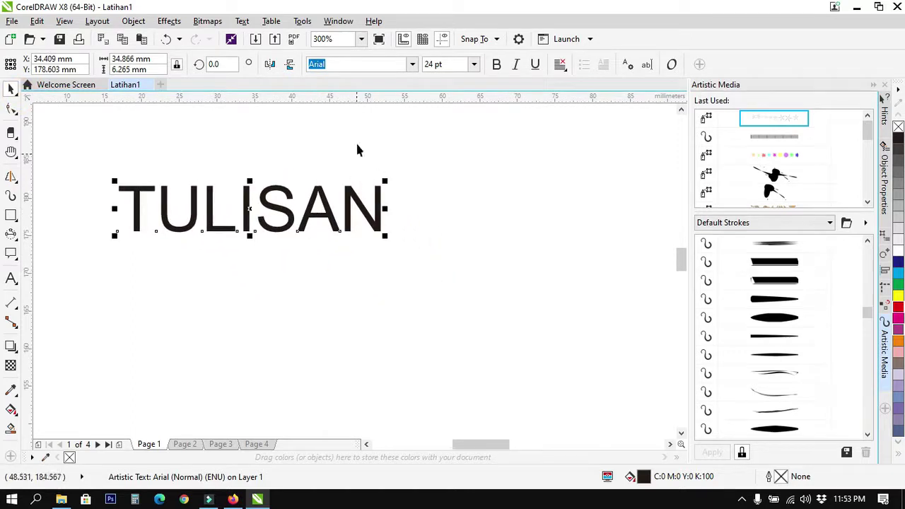
- Change the font of the TULISAN text to Arial Rounded MT Bold after previewing other fonts
{"action": "left_click", "coordinate": [412, 64]}
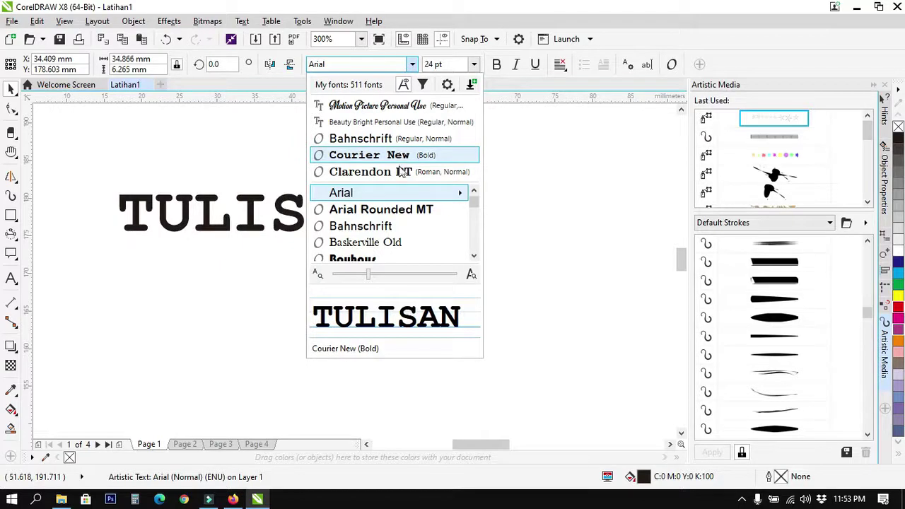
{"action": "left_click", "coordinate": [475, 207]}
{"action": "mouse_move", "coordinate": [478, 208]}
{"action": "left_mouse_down"}
{"action": "mouse_move", "coordinate": [471, 211]}
{"action": "mouse_move", "coordinate": [474, 204]}
{"action": "left_mouse_up"}
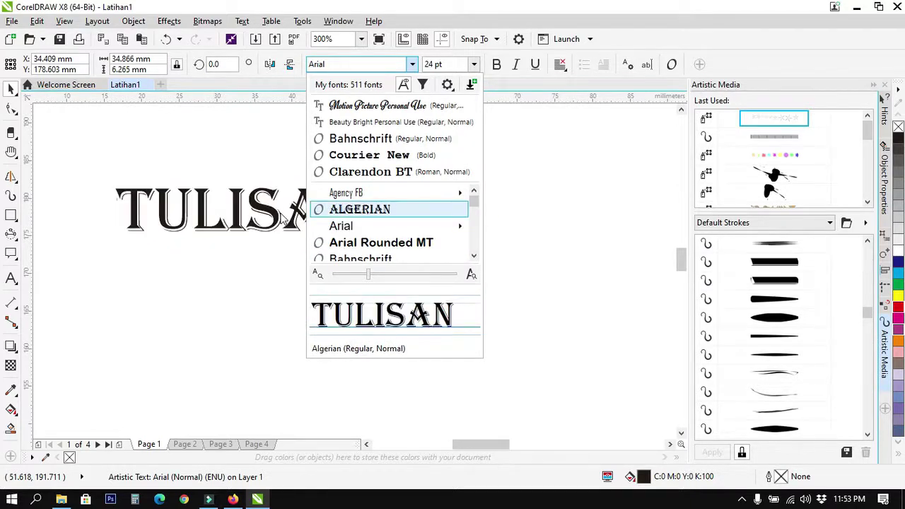
{"action": "left_click_drag", "start_coordinate": [474, 206], "coordinate": [473, 203]}
{"action": "mouse_move", "coordinate": [467, 201]}
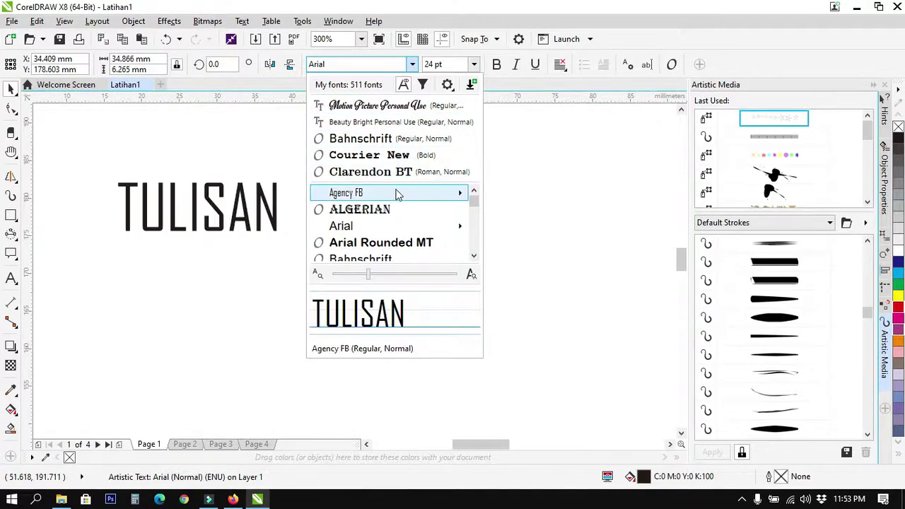
{"action": "left_click", "coordinate": [347, 243]}
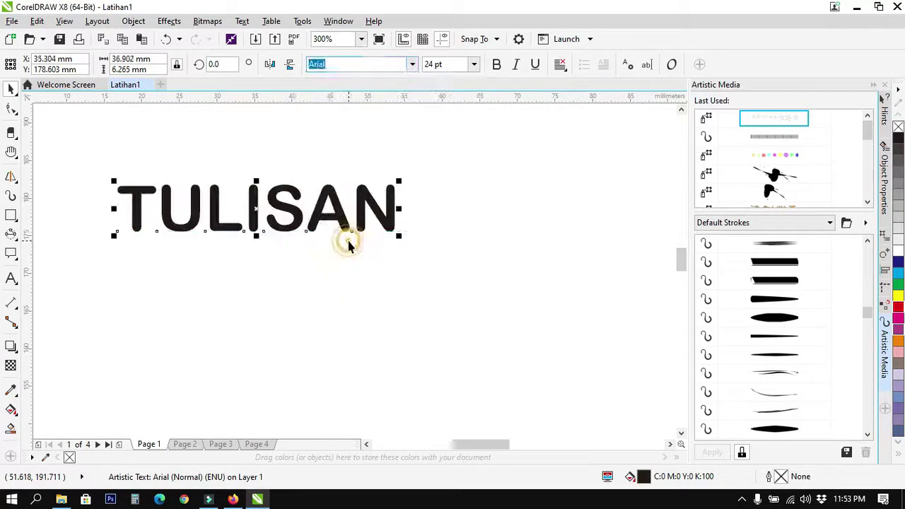
- Set the font size of the TULISAN text to 72 pt
{"action": "left_click", "coordinate": [474, 64]}
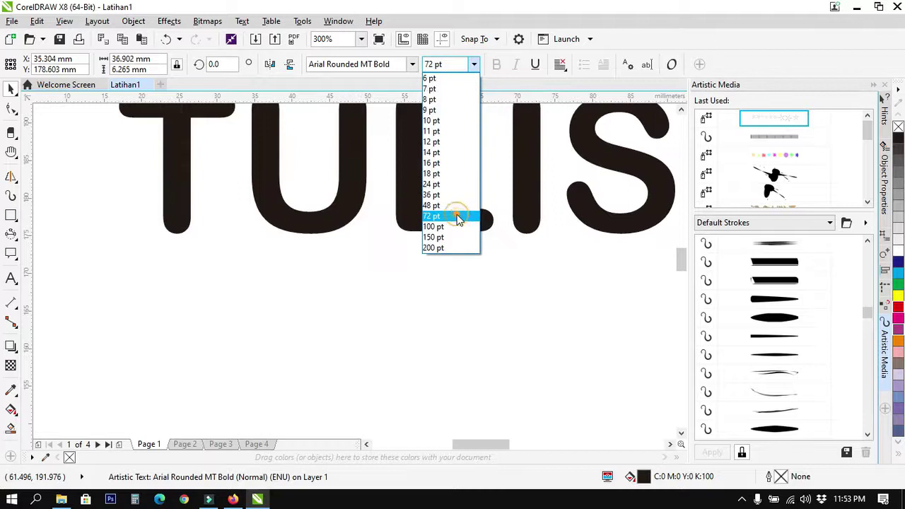
{"action": "left_click", "coordinate": [457, 216]}
{"action": "scroll", "coordinate": [457, 217], "scroll_direction": "down", "scroll_amount": 3}
{"action": "scroll", "coordinate": [563, 141], "scroll_direction": "down", "scroll_amount": 3}
{"action": "scroll", "coordinate": [606, 136], "scroll_direction": "up", "scroll_amount": 3}
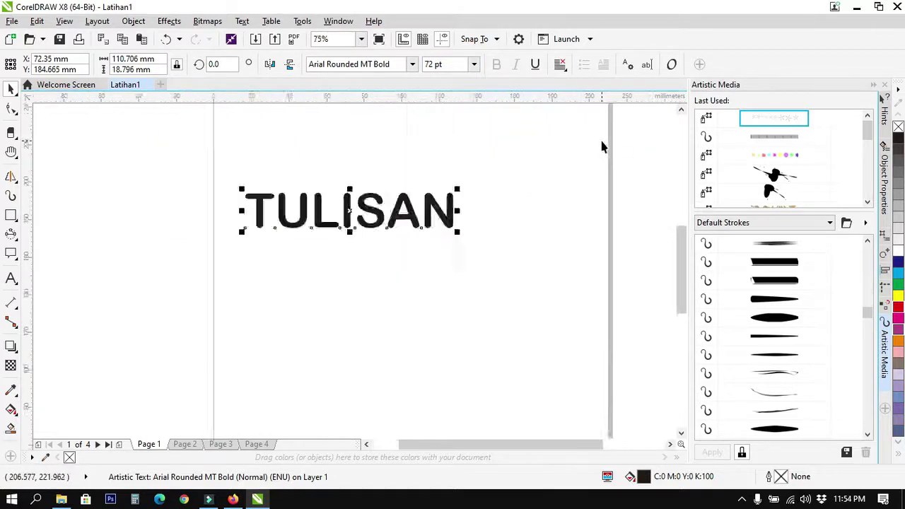
- Set the font size of the TULISAN text to 100 pt and deselect it
{"action": "left_click", "coordinate": [473, 65]}
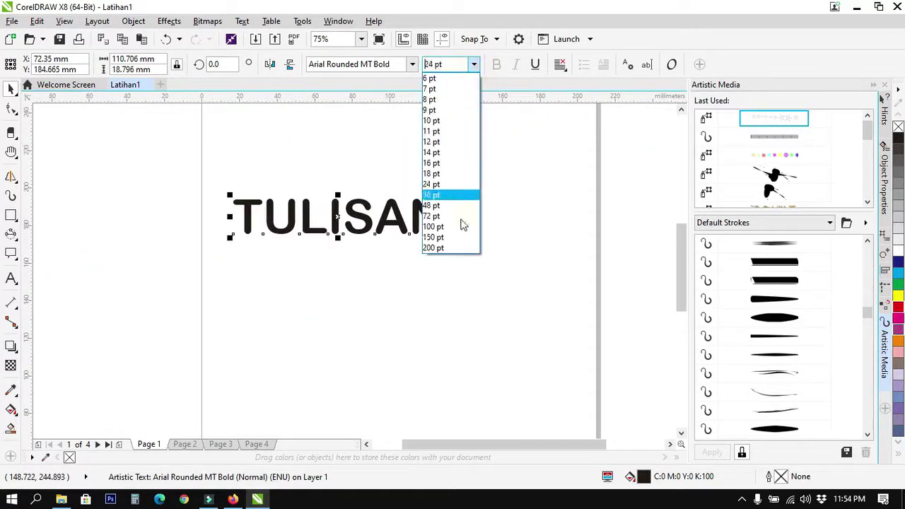
{"action": "left_click", "coordinate": [459, 230]}
{"action": "left_click", "coordinate": [429, 180]}
{"action": "left_click", "coordinate": [399, 207]}
{"action": "mouse_move", "coordinate": [419, 217]}
{"action": "left_mouse_down"}
{"action": "mouse_move", "coordinate": [419, 232]}
{"action": "mouse_move", "coordinate": [416, 218]}
{"action": "left_mouse_up"}
{"action": "left_click", "coordinate": [394, 230]}
{"action": "left_click", "coordinate": [385, 139]}
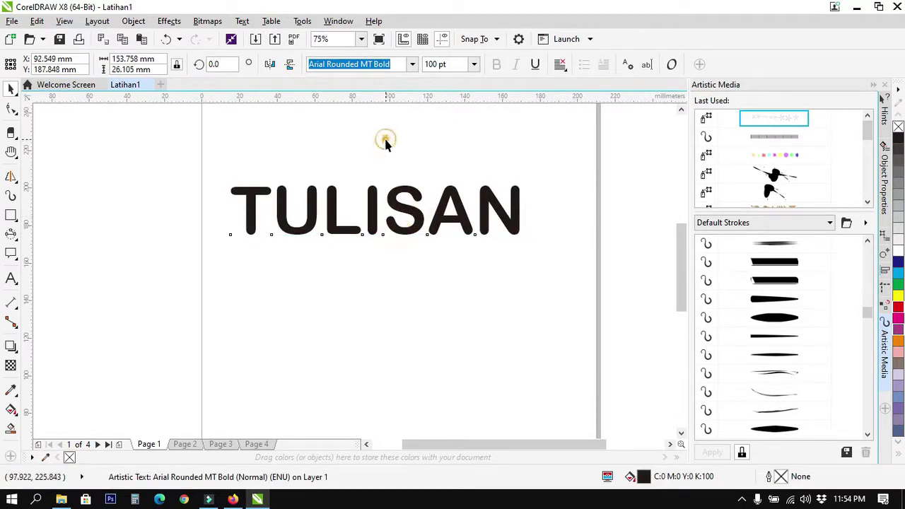
- Draw a table of 3 rows and 4 columns, about 167 by 102 mm, below the TULISAN text
{"action": "left_click", "coordinate": [16, 285]}
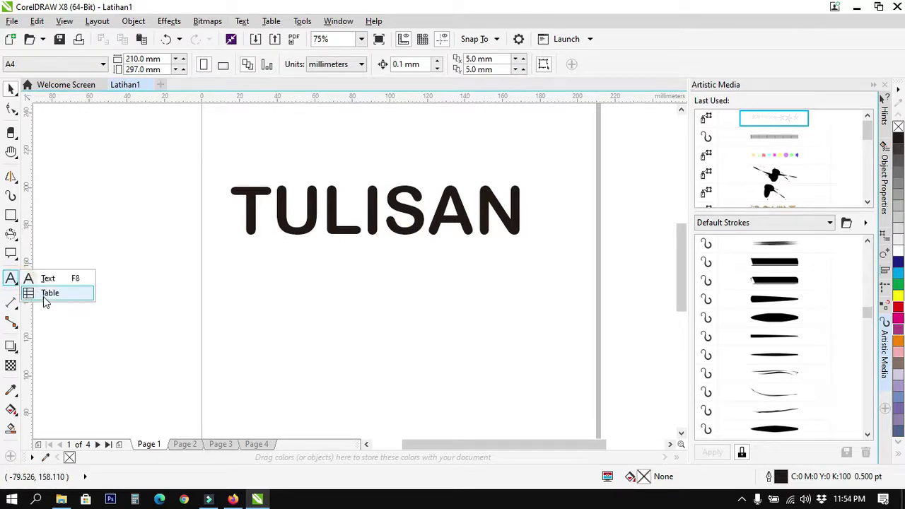
{"action": "left_click", "coordinate": [46, 294]}
{"action": "left_click_drag", "start_coordinate": [224, 254], "coordinate": [531, 422]}
{"action": "scroll", "coordinate": [425, 343], "scroll_direction": "down", "scroll_amount": 3}
{"action": "scroll", "coordinate": [422, 299], "scroll_direction": "up", "scroll_amount": 4}
{"action": "scroll", "coordinate": [369, 294], "scroll_direction": "down", "scroll_amount": 3}
{"action": "scroll", "coordinate": [368, 294], "scroll_direction": "up", "scroll_amount": 2}
- Narrow the table's first two columns and reduce the height of its first two rows by moving the borders
{"action": "left_click_drag", "start_coordinate": [333, 294], "coordinate": [285, 299]}
{"action": "left_click_drag", "start_coordinate": [329, 272], "coordinate": [348, 235]}
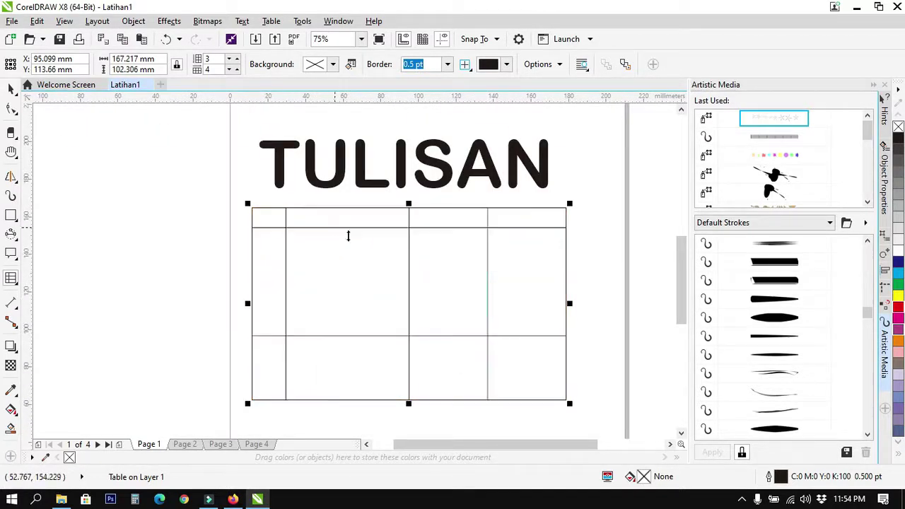
{"action": "left_click_drag", "start_coordinate": [410, 258], "coordinate": [378, 260]}
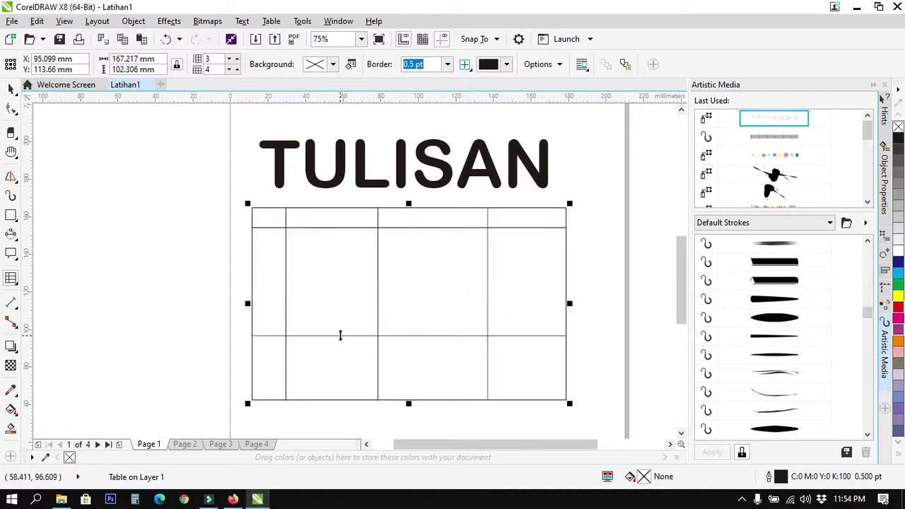
{"action": "left_click_drag", "start_coordinate": [339, 337], "coordinate": [339, 246]}
- Try a fifth column, return the table to 4 columns, and set it to 5 rows
{"action": "left_click", "coordinate": [235, 70]}
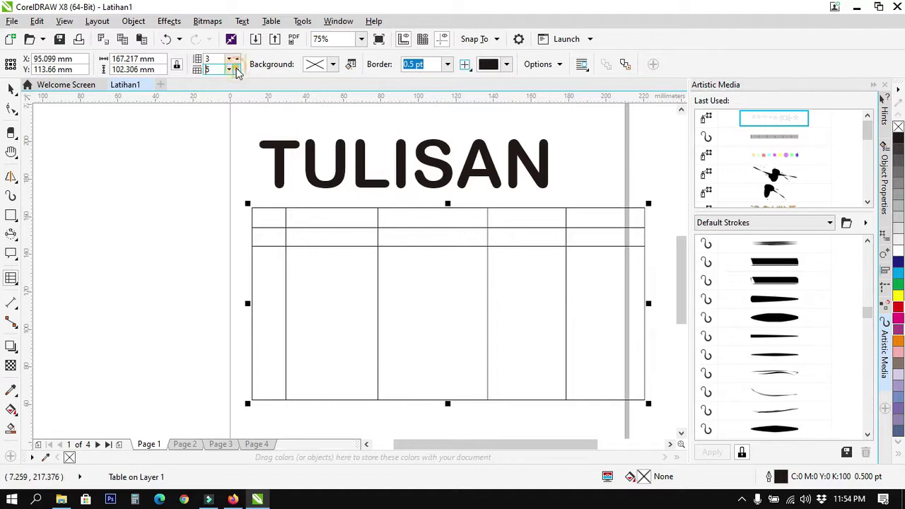
{"action": "left_click", "coordinate": [228, 69]}
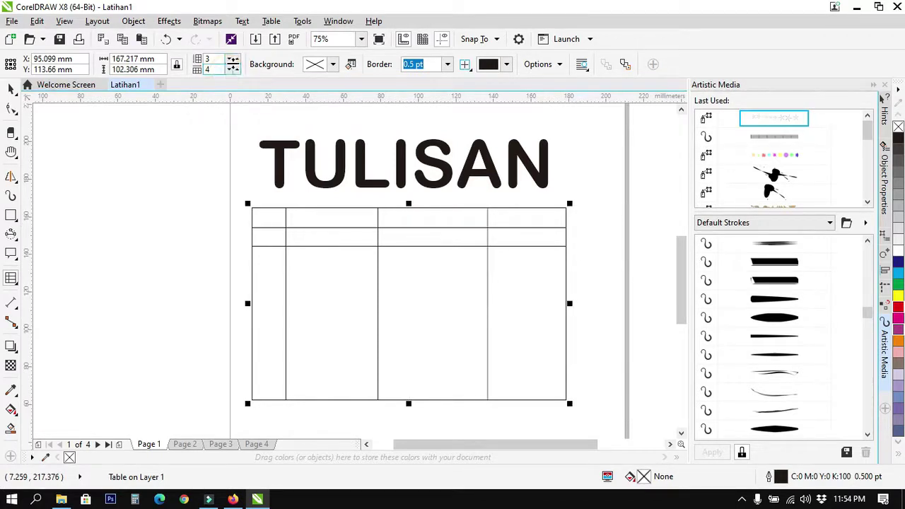
{"action": "left_click", "coordinate": [237, 60]}
{"action": "left_click", "coordinate": [237, 60]}
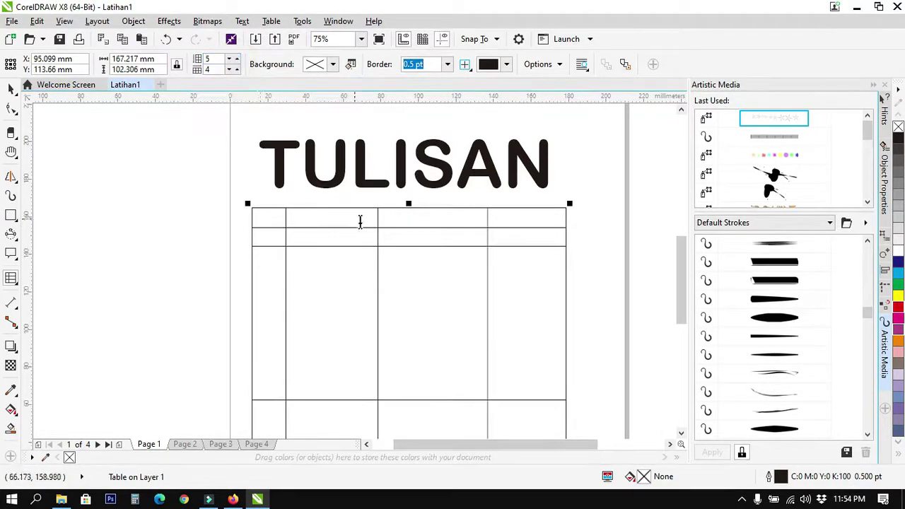
- Reduce the table's overall height to about 36 mm and make its first row taller
{"action": "scroll", "coordinate": [377, 324], "scroll_direction": "down", "scroll_amount": 4}
{"action": "left_click_drag", "start_coordinate": [371, 344], "coordinate": [362, 230]}
{"action": "scroll", "coordinate": [362, 229], "scroll_direction": "up", "scroll_amount": 2}
{"action": "scroll", "coordinate": [353, 187], "scroll_direction": "up", "scroll_amount": 1}
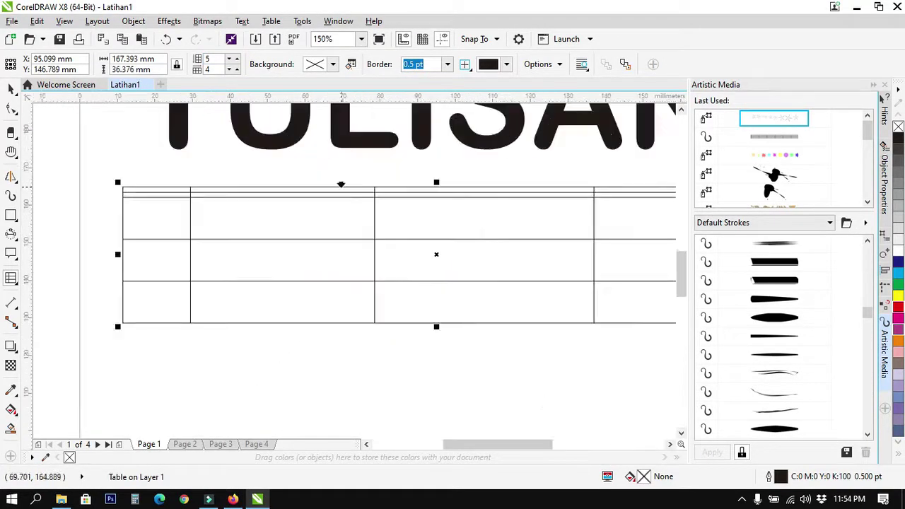
{"action": "mouse_move", "coordinate": [325, 198]}
{"action": "left_mouse_down"}
{"action": "mouse_move", "coordinate": [327, 221]}
{"action": "mouse_move", "coordinate": [321, 208]}
{"action": "left_mouse_up"}
- Enter "no" in the table's first header cell and stretch the table downward to make its rows taller
{"action": "left_click", "coordinate": [171, 198]}
{"action": "left_click", "coordinate": [171, 197]}
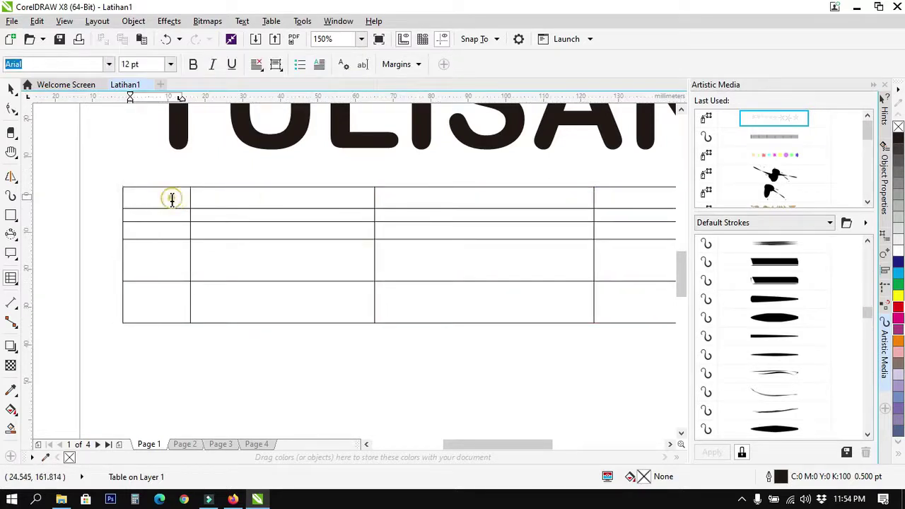
{"action": "left_click", "coordinate": [170, 197]}
{"action": "left_click", "coordinate": [146, 198]}
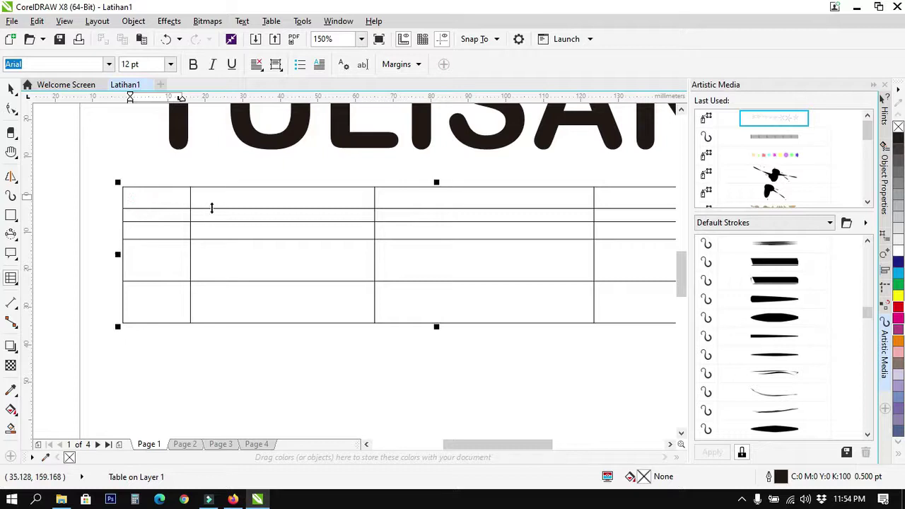
{"action": "scroll", "coordinate": [288, 263], "scroll_direction": "down", "scroll_amount": 2}
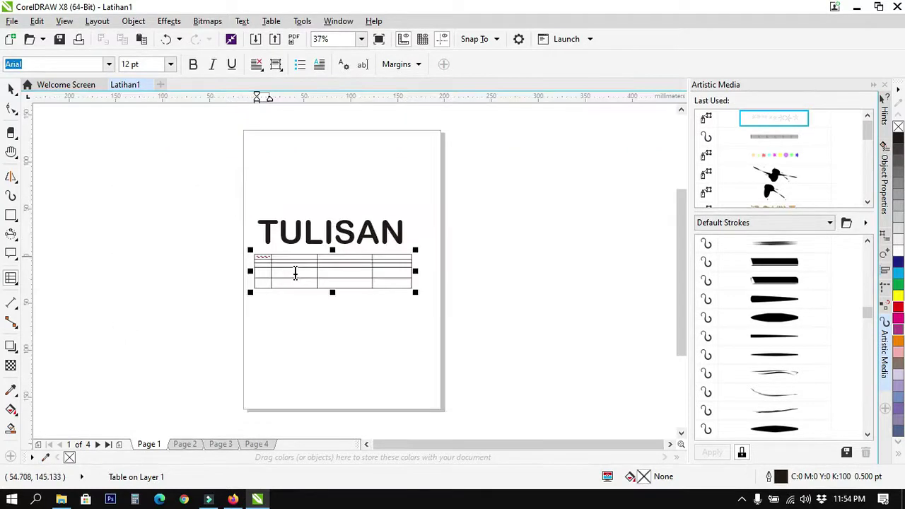
{"action": "scroll", "coordinate": [295, 271], "scroll_direction": "up", "scroll_amount": 1}
{"action": "scroll", "coordinate": [311, 281], "scroll_direction": "up", "scroll_amount": 1}
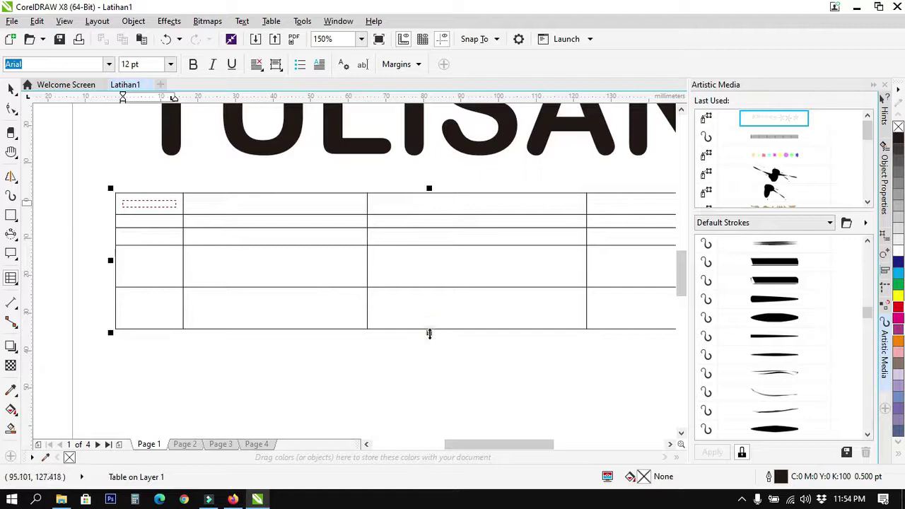
{"action": "type", "text": "no"}
{"action": "left_click_drag", "start_coordinate": [429, 333], "coordinate": [430, 422]}
- Enter "nama" and "alamat" in the second and third header cells of the table
{"action": "left_click", "coordinate": [222, 210]}
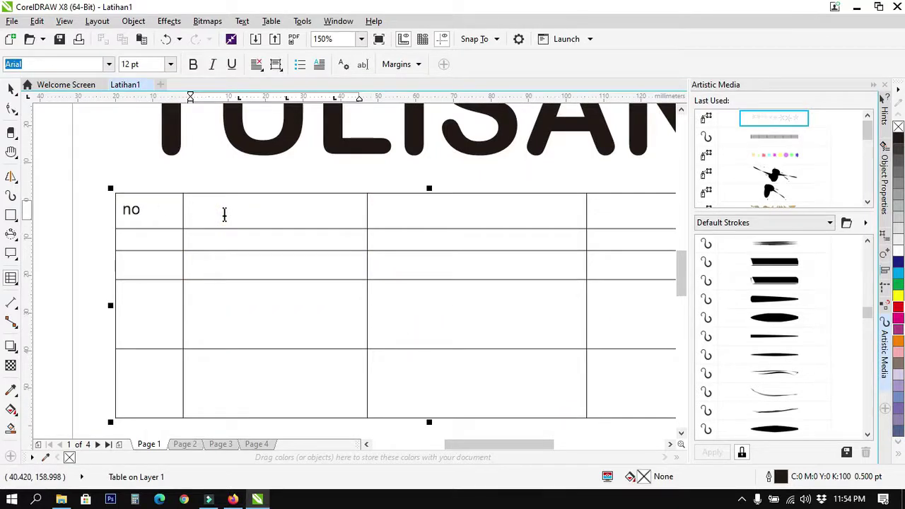
{"action": "type", "text": "nama"}
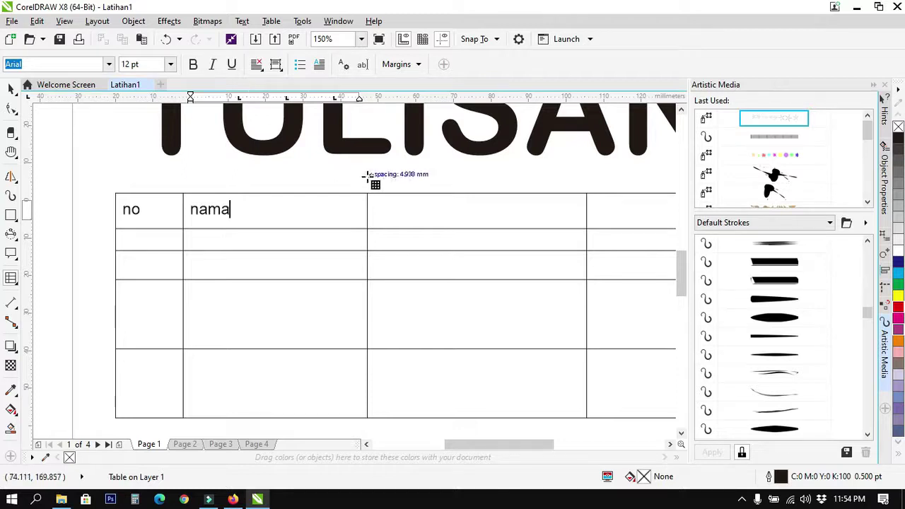
{"action": "left_click", "coordinate": [402, 210]}
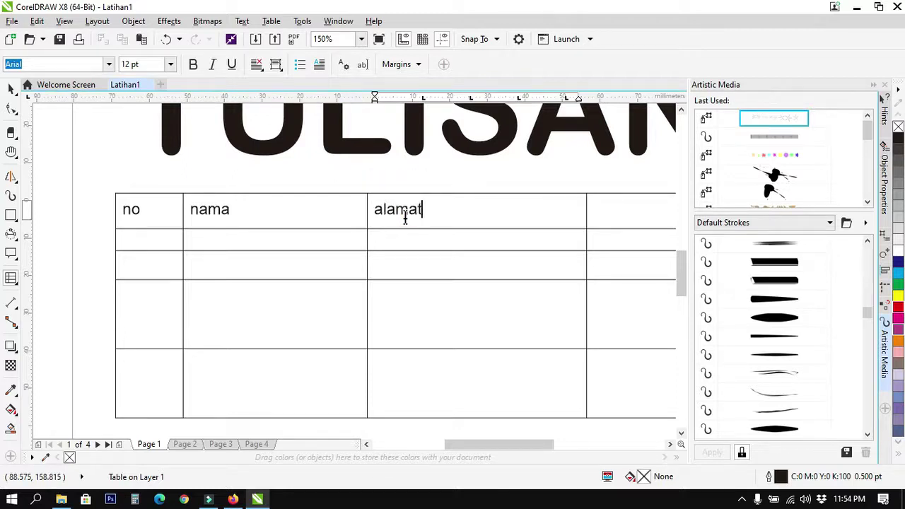
- Delete the TULISAN text and the table to clear the page
{"action": "left_click", "coordinate": [10, 86]}
{"action": "left_click", "coordinate": [65, 131]}
{"action": "scroll", "coordinate": [332, 234], "scroll_direction": "down", "scroll_amount": 1}
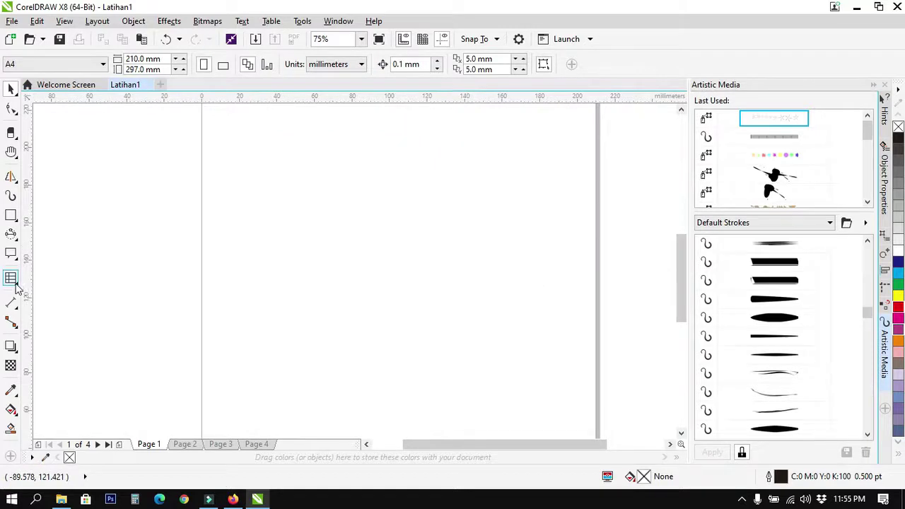
- Draw a rectangle about 157 mm wide and 57 mm high on the empty page
{"action": "left_click", "coordinate": [16, 285]}
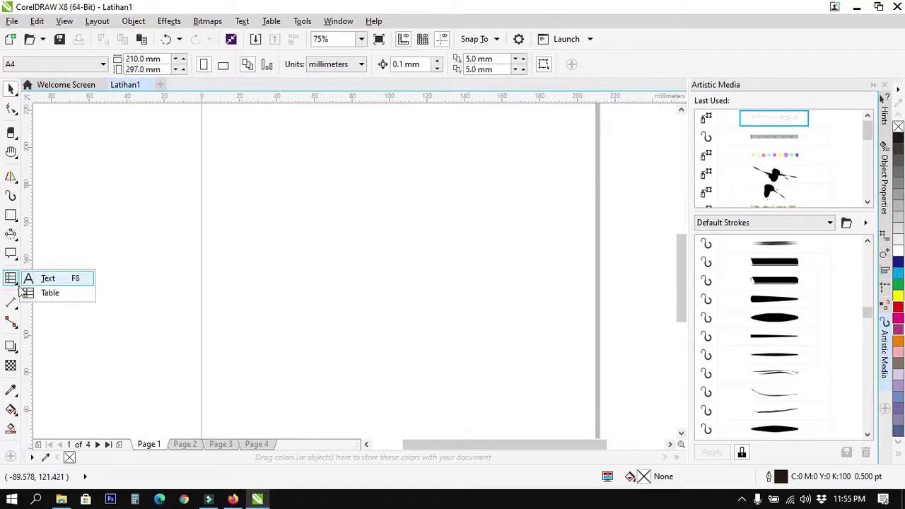
{"action": "left_click", "coordinate": [29, 279]}
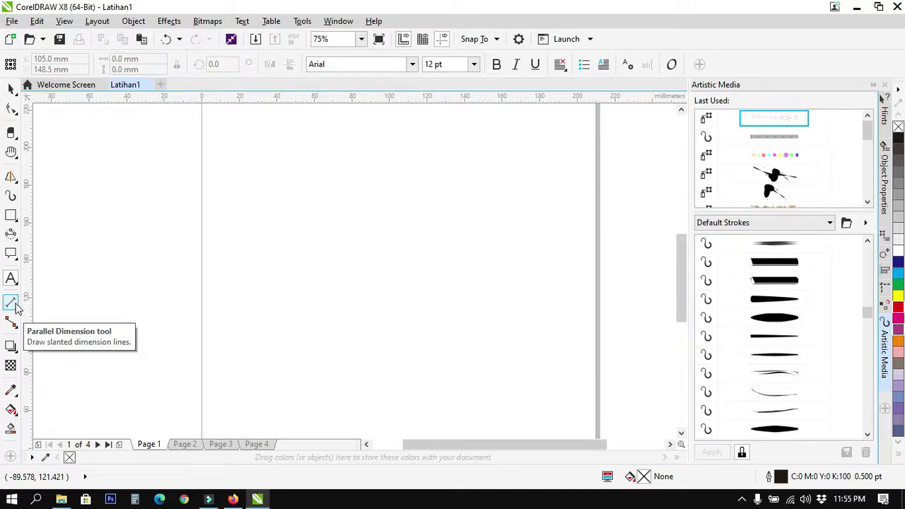
{"action": "left_click", "coordinate": [11, 215]}
{"action": "mouse_move", "coordinate": [225, 173]}
{"action": "left_mouse_down"}
{"action": "mouse_move", "coordinate": [384, 261]}
{"action": "mouse_move", "coordinate": [521, 281]}
{"action": "left_mouse_up"}
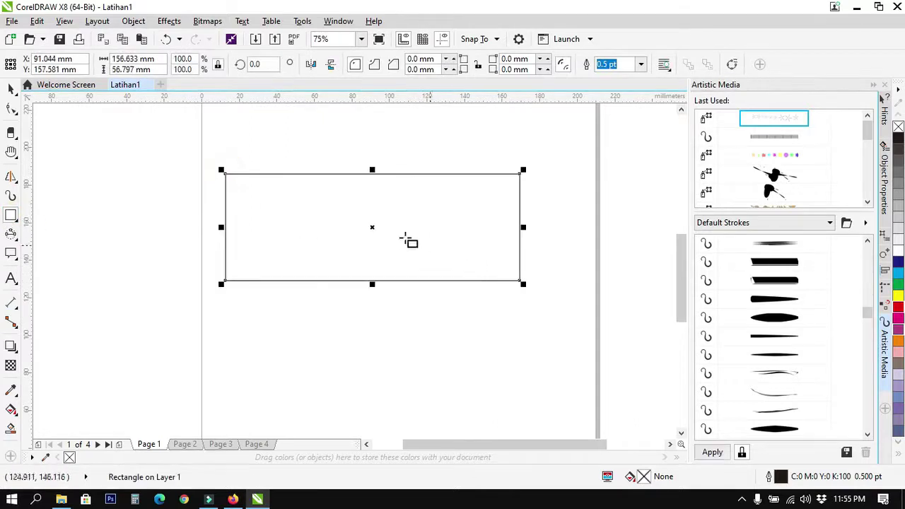
- Dimension the rectangle's bottom edge with the Parallel Dimension tool, placing the dimension line just below it
{"action": "left_click", "coordinate": [12, 305]}
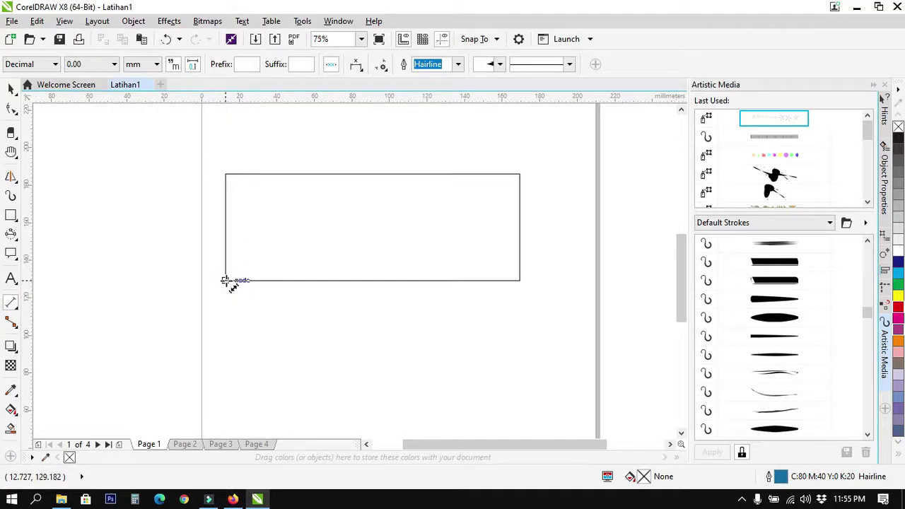
{"action": "mouse_move", "coordinate": [226, 282]}
{"action": "left_mouse_down"}
{"action": "mouse_move", "coordinate": [277, 295]}
{"action": "mouse_move", "coordinate": [458, 295]}
{"action": "mouse_move", "coordinate": [520, 280]}
{"action": "left_mouse_up"}
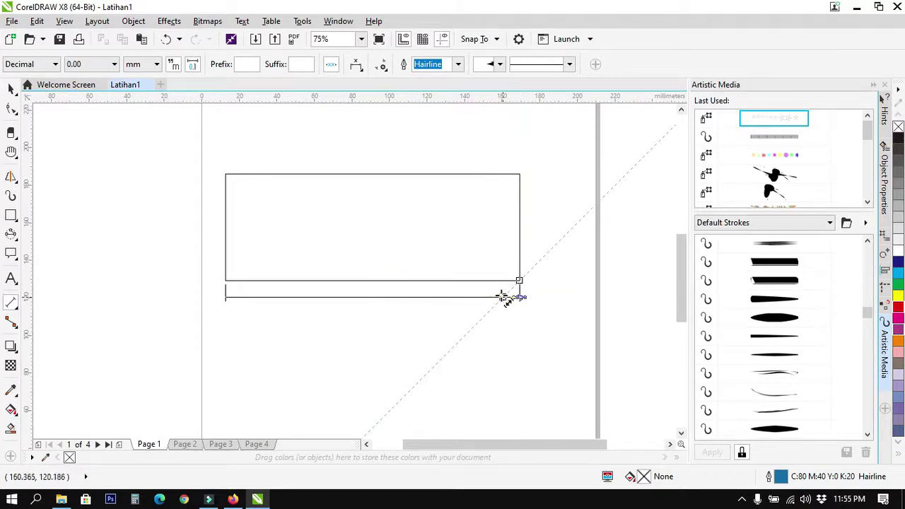
{"action": "left_click", "coordinate": [504, 299]}
{"action": "scroll", "coordinate": [425, 307], "scroll_direction": "up", "scroll_amount": 2}
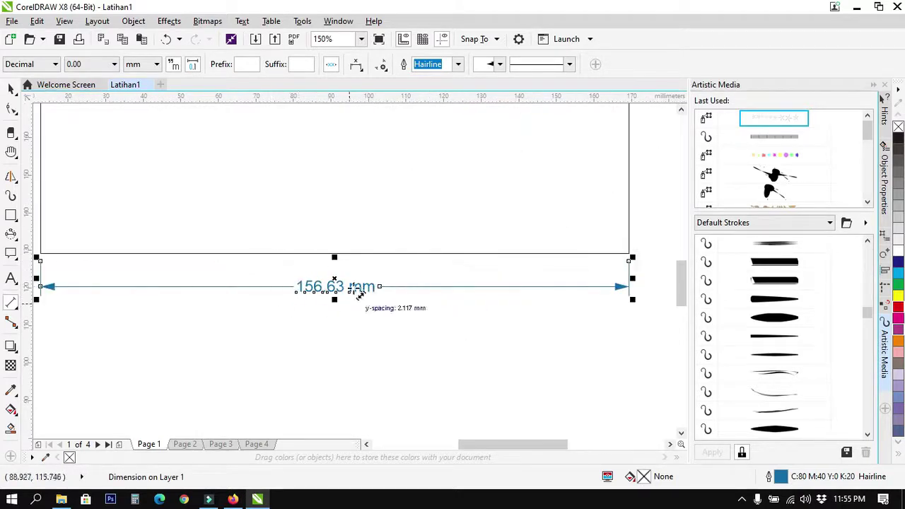
{"action": "scroll", "coordinate": [346, 303], "scroll_direction": "down", "scroll_amount": 2}
{"action": "scroll", "coordinate": [342, 300], "scroll_direction": "up", "scroll_amount": 2}
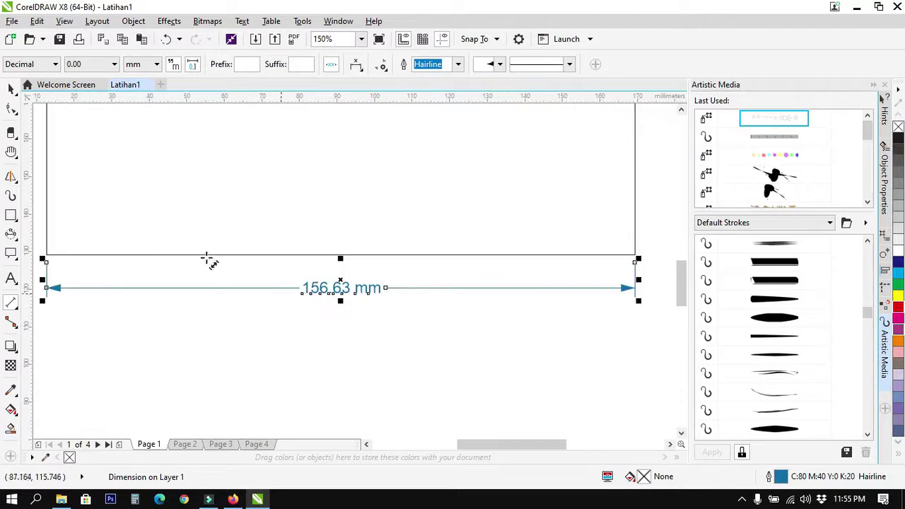
- Dimension the rectangle's height with the Horizontal or Vertical Dimension tool, placing the dimension line just outside its right edge
{"action": "left_click", "coordinate": [11, 88]}
{"action": "left_click", "coordinate": [309, 239]}
{"action": "scroll", "coordinate": [359, 300], "scroll_direction": "down", "scroll_amount": 2}
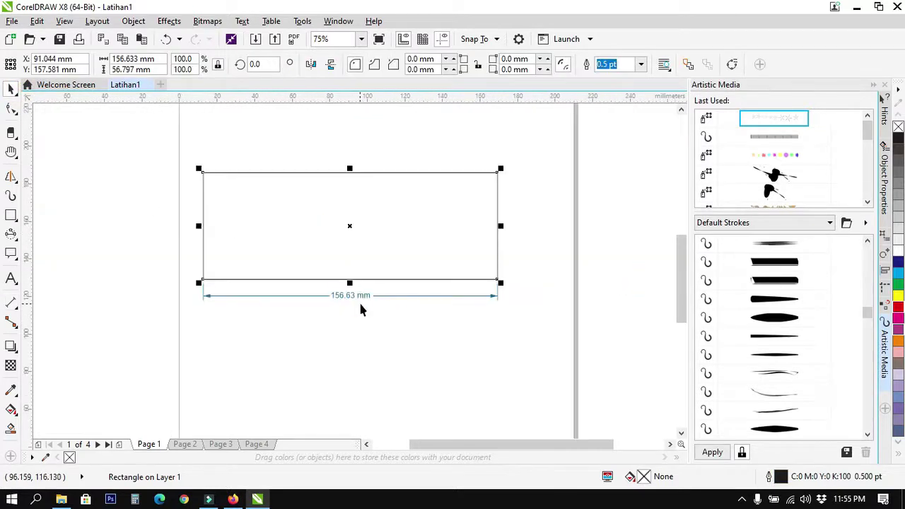
{"action": "left_click", "coordinate": [359, 301]}
{"action": "left_click", "coordinate": [15, 308]}
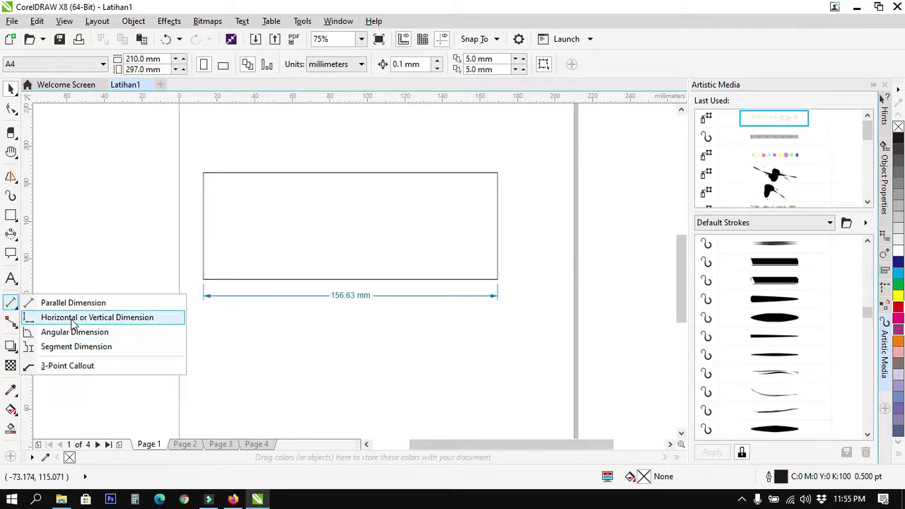
{"action": "left_click", "coordinate": [73, 318]}
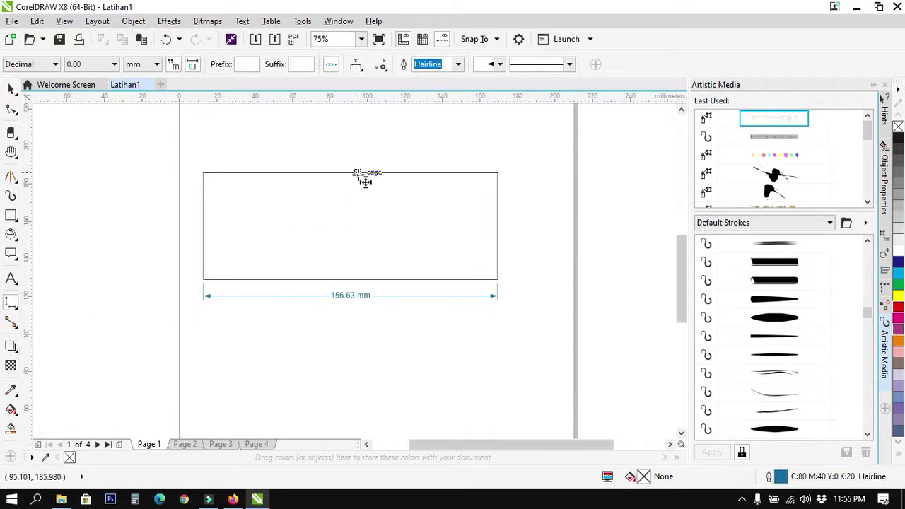
{"action": "left_click_drag", "start_coordinate": [504, 181], "coordinate": [521, 280]}
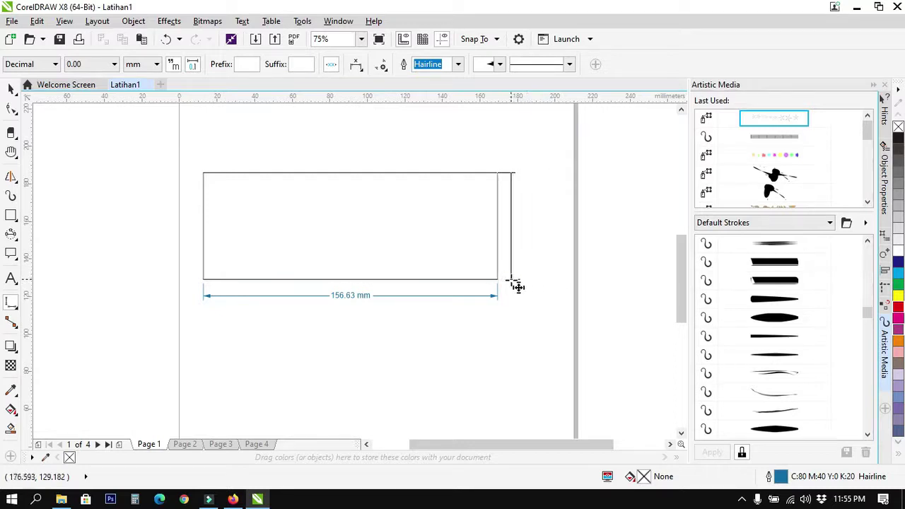
{"action": "left_click", "coordinate": [516, 285]}
{"action": "scroll", "coordinate": [561, 249], "scroll_direction": "up", "scroll_amount": 1}
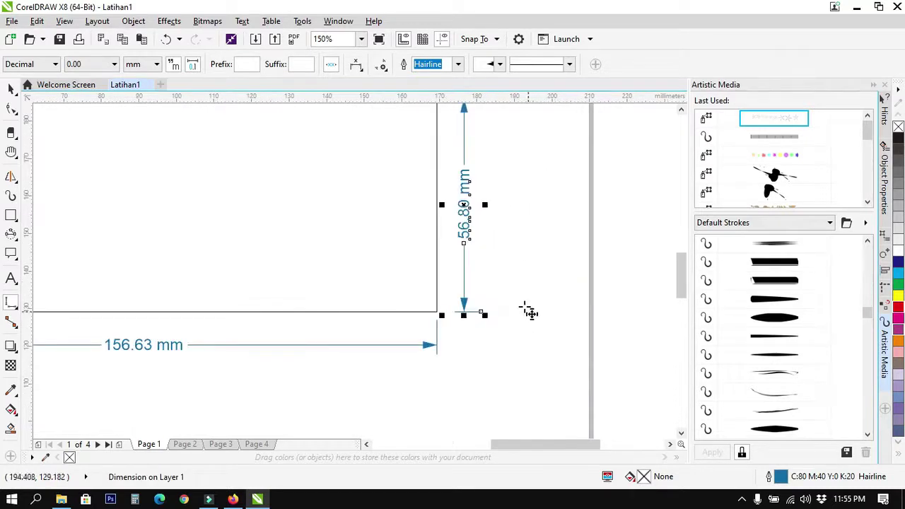
{"action": "left_click", "coordinate": [12, 89]}
{"action": "left_click", "coordinate": [172, 185]}
{"action": "scroll", "coordinate": [448, 332], "scroll_direction": "down", "scroll_amount": 1}
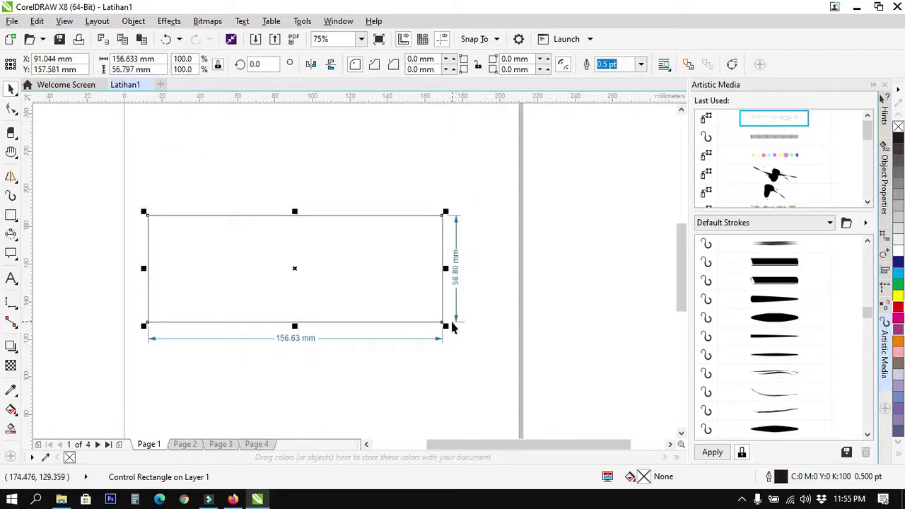
{"action": "left_click", "coordinate": [456, 319]}
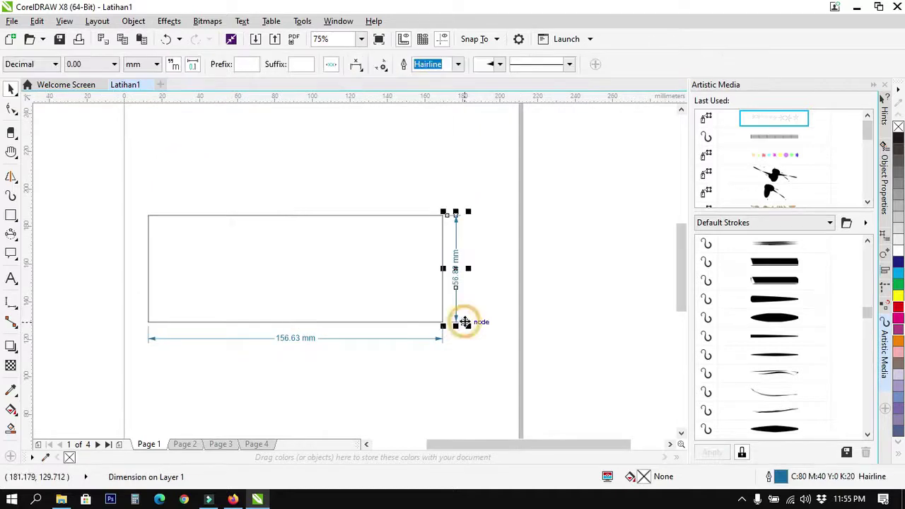
- Add an angular dimension from the rectangle's lower-left corner between its diagonal and bottom edge, placing the arc inside the rectangle
{"action": "left_click", "coordinate": [14, 305]}
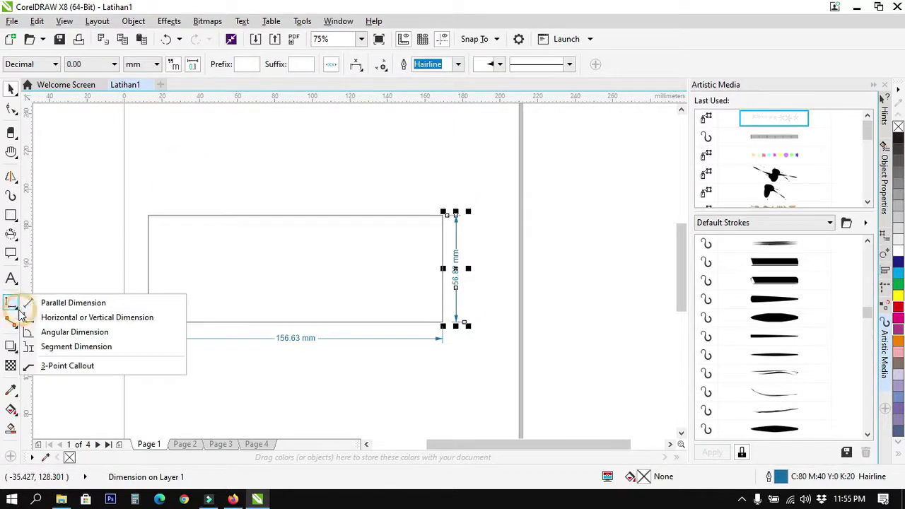
{"action": "left_click", "coordinate": [55, 332]}
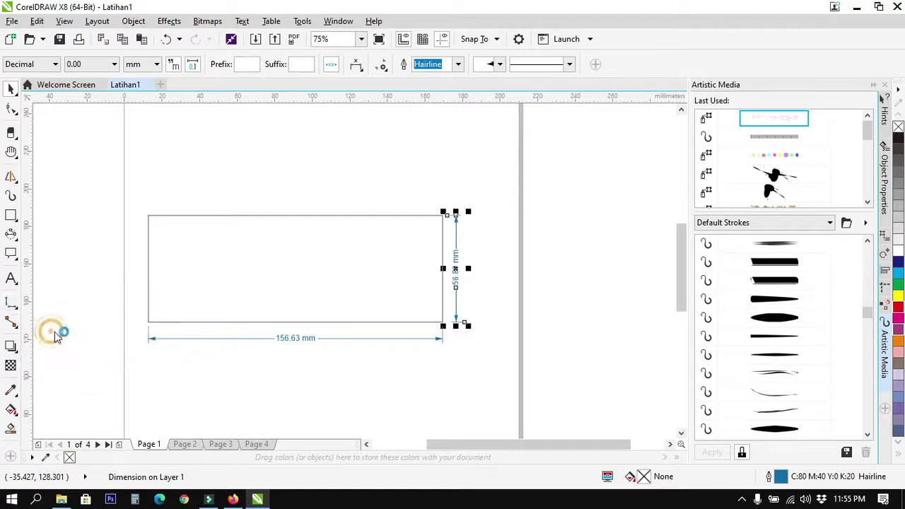
{"action": "left_click", "coordinate": [149, 321]}
{"action": "left_click", "coordinate": [442, 217]}
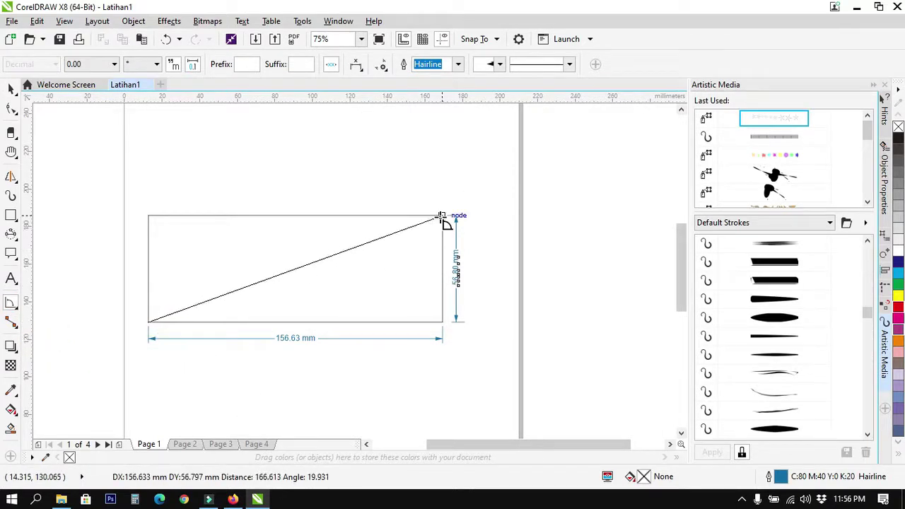
{"action": "left_click", "coordinate": [325, 320]}
{"action": "left_click", "coordinate": [319, 319]}
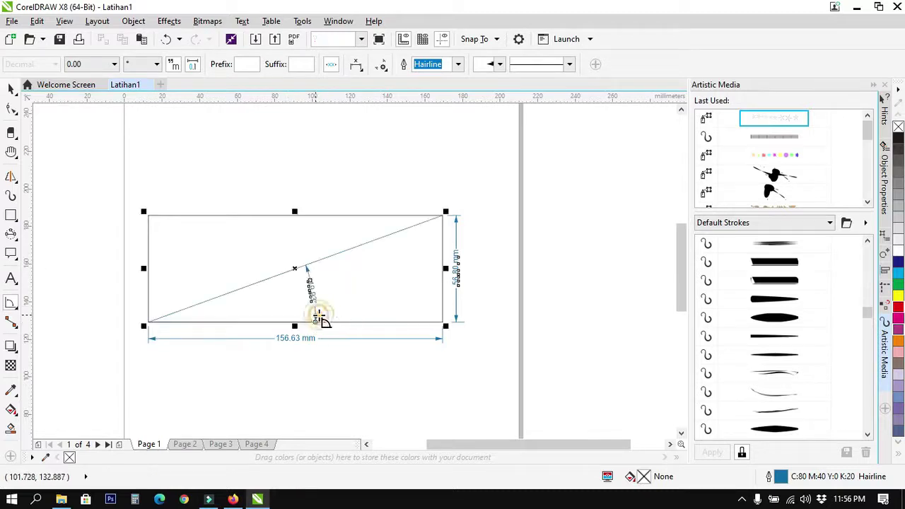
{"action": "scroll", "coordinate": [320, 300], "scroll_direction": "up", "scroll_amount": 4}
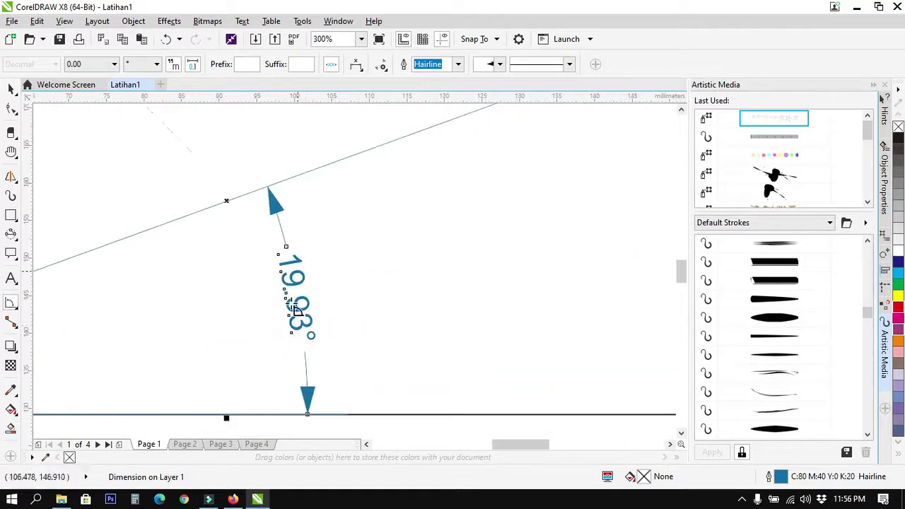
{"action": "scroll", "coordinate": [322, 269], "scroll_direction": "down", "scroll_amount": 4}
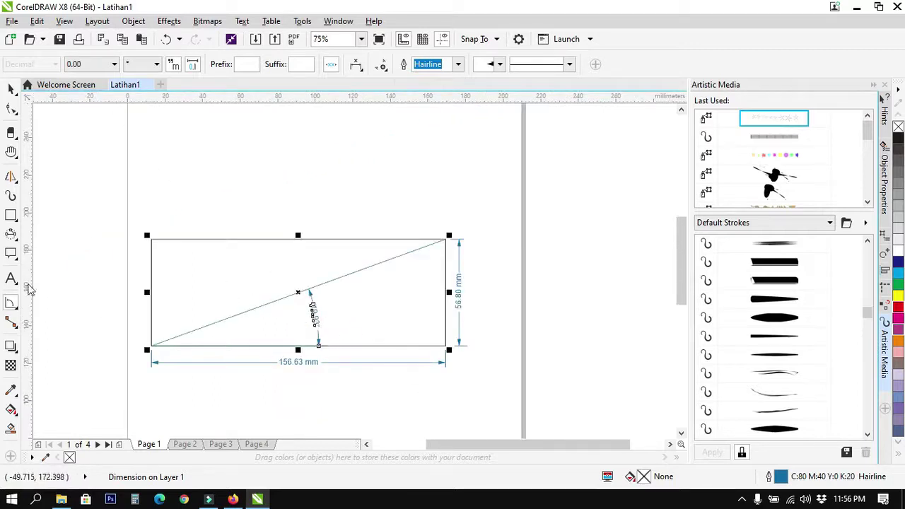
- Draw two adjoining rectangles standing on the large rectangle's top edge, about 46 by 49 mm and about 19 by 34 mm
{"action": "left_click", "coordinate": [17, 308]}
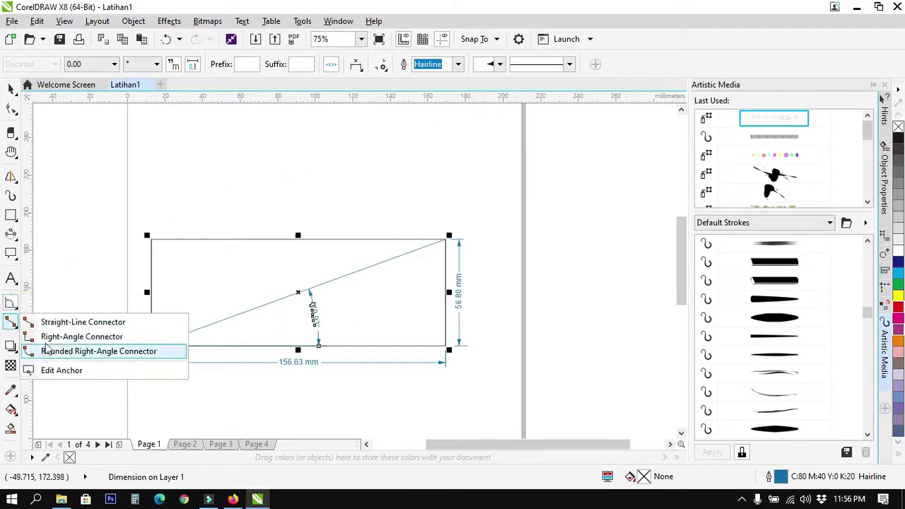
{"action": "left_click", "coordinate": [55, 346]}
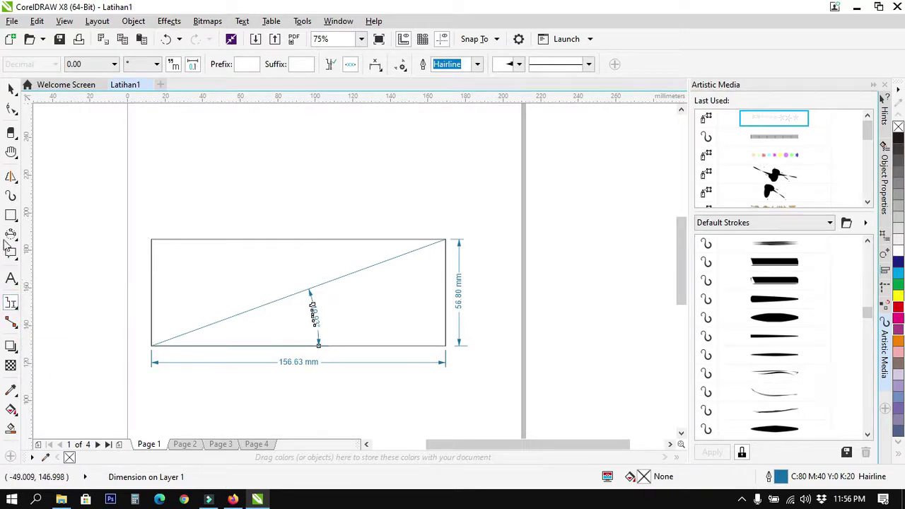
{"action": "left_click", "coordinate": [11, 214]}
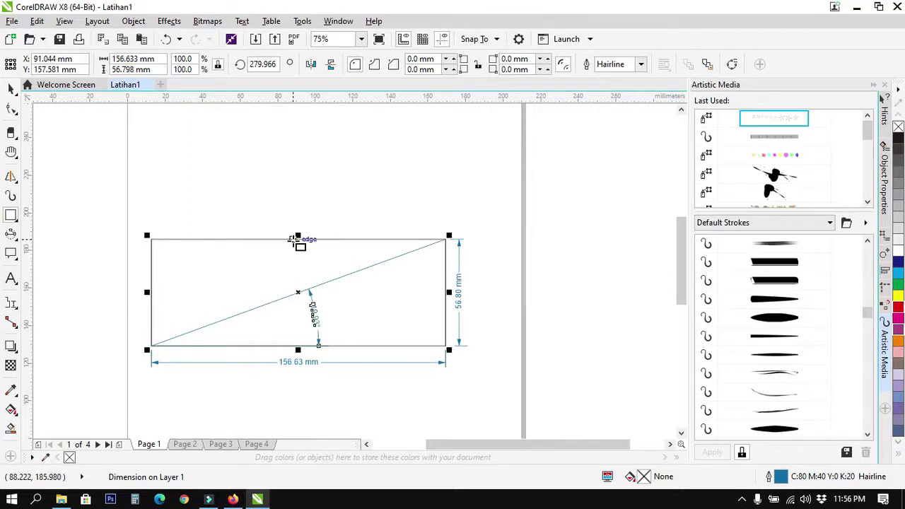
{"action": "left_click_drag", "start_coordinate": [297, 240], "coordinate": [381, 145]}
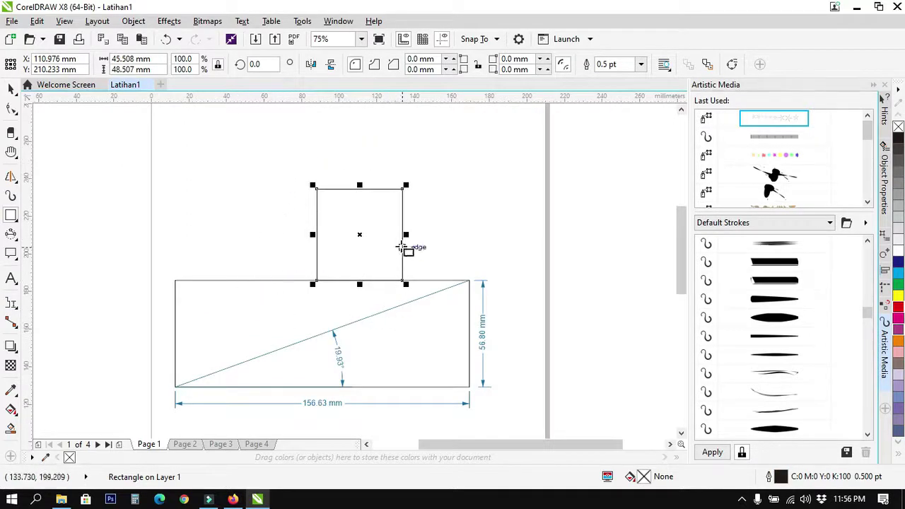
{"action": "left_click_drag", "start_coordinate": [402, 215], "coordinate": [439, 281]}
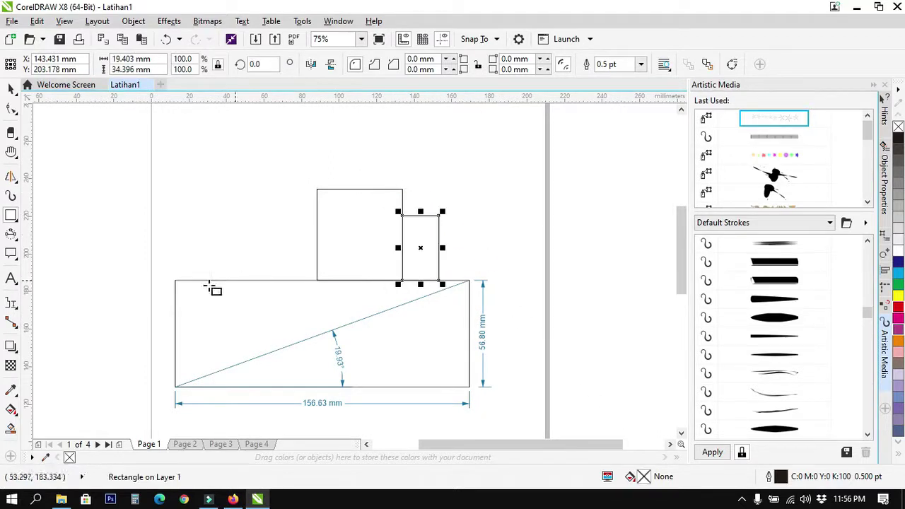
- Dimension the taller upper rectangle's left and top edges with the Segment Dimension tool, placing the dimension lines outside the shape
{"action": "left_click", "coordinate": [18, 311]}
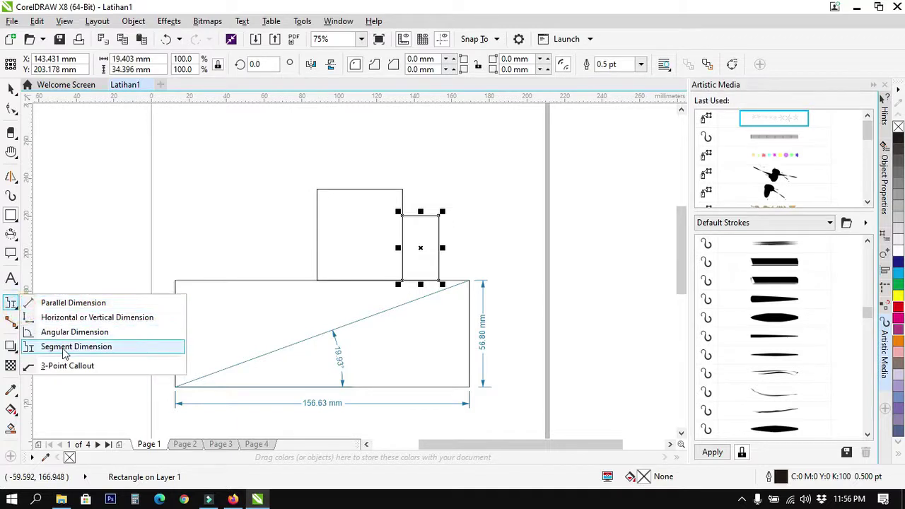
{"action": "left_click", "coordinate": [12, 306]}
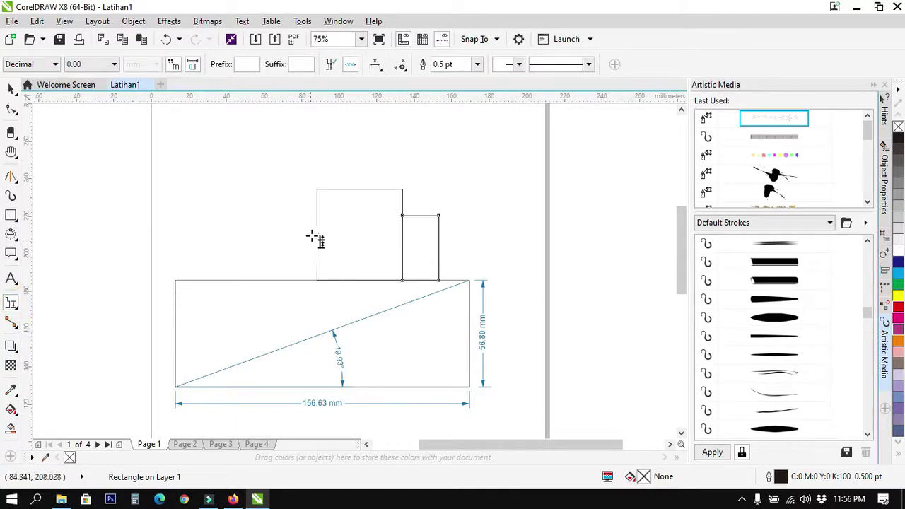
{"action": "left_click", "coordinate": [317, 232]}
{"action": "left_click", "coordinate": [293, 232]}
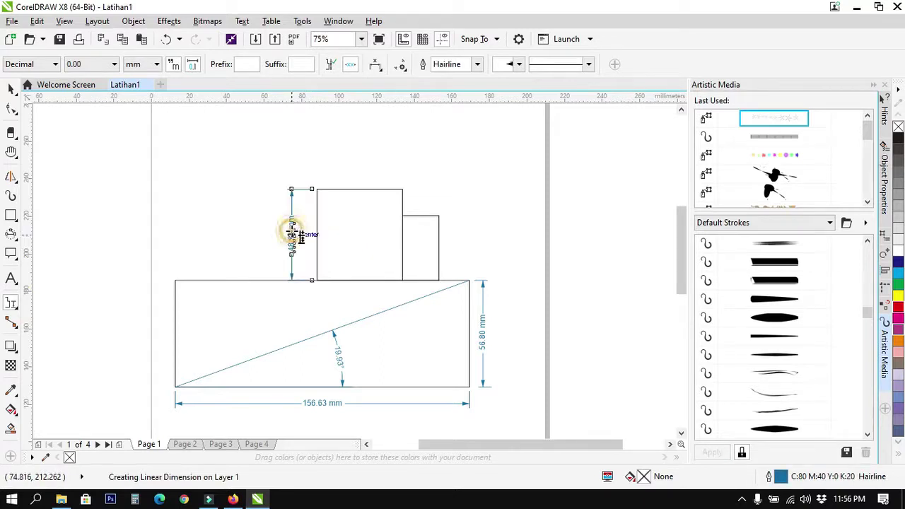
{"action": "left_click", "coordinate": [359, 190]}
{"action": "left_click", "coordinate": [353, 174]}
- Add segment dimensions to the small upper rectangle's top edge and right edge, just outside the shape
{"action": "left_click", "coordinate": [418, 215]}
{"action": "left_click", "coordinate": [418, 202]}
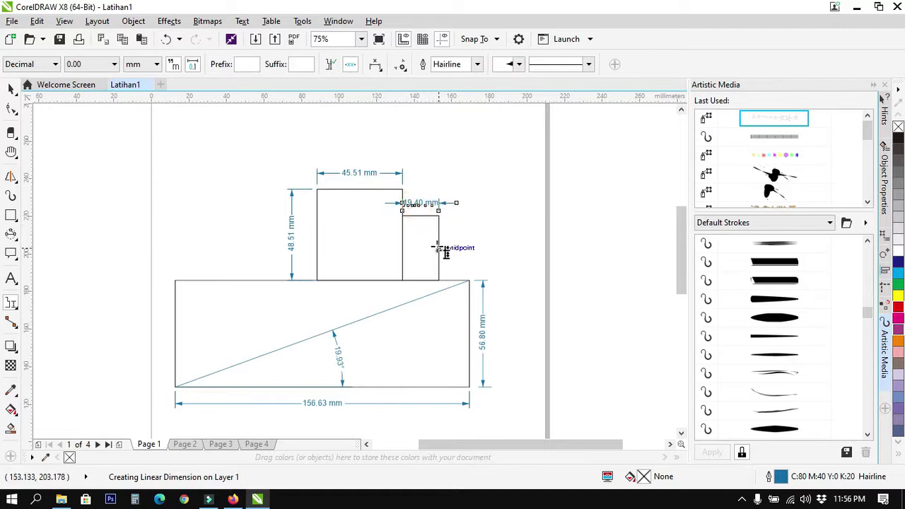
{"action": "left_click", "coordinate": [438, 247]}
{"action": "left_click", "coordinate": [453, 251]}
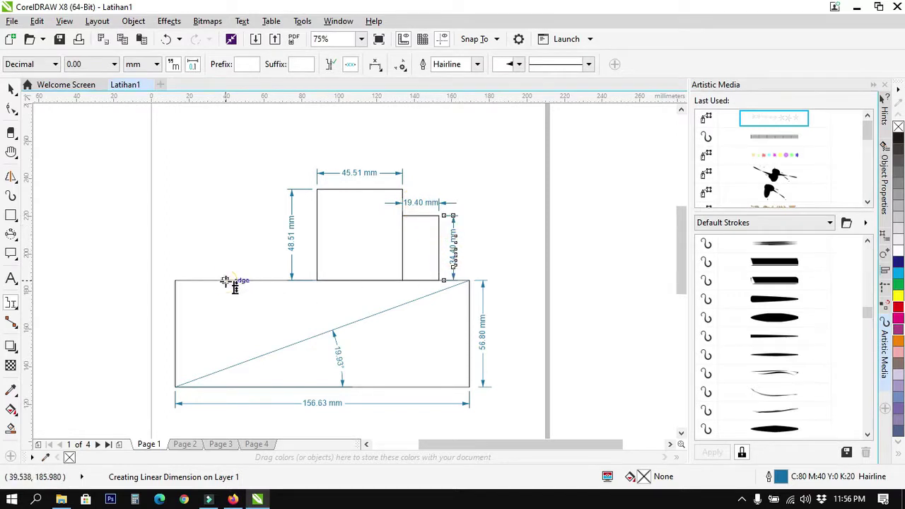
- Add segment dimensions along the large rectangle's top edge and left edge, just outside the shape
{"action": "left_click", "coordinate": [233, 281]}
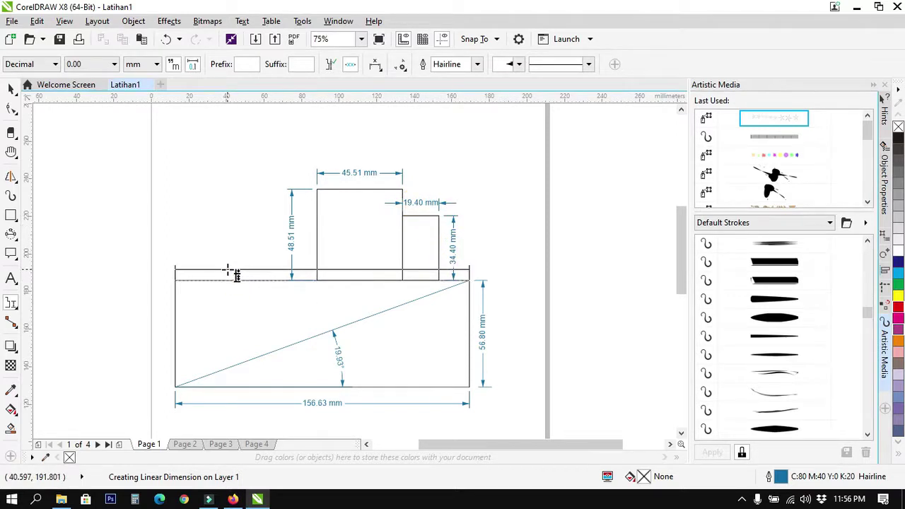
{"action": "left_click", "coordinate": [226, 268]}
{"action": "left_click", "coordinate": [175, 347]}
{"action": "left_click", "coordinate": [165, 344]}
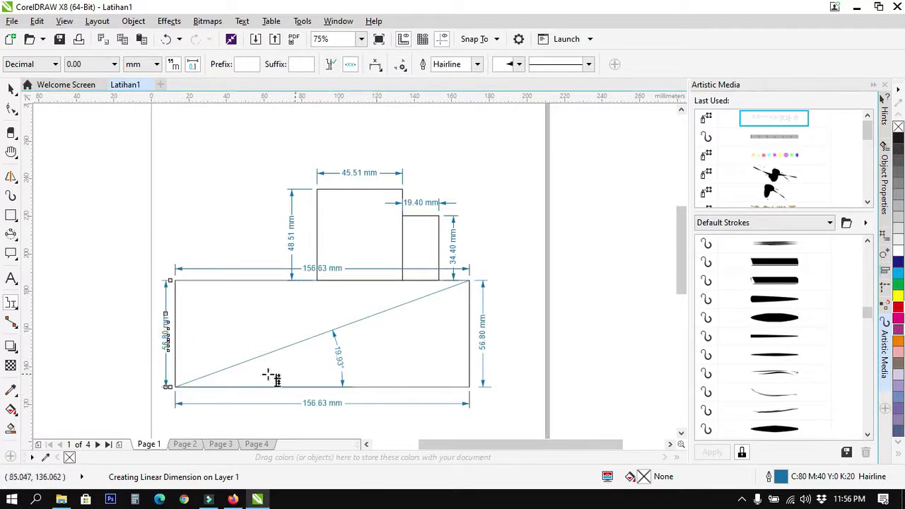
- Add a 3-point callout pointing into the taller upper rectangle from its left, bending up to the label "Titi Lokasi"
{"action": "left_click", "coordinate": [14, 306]}
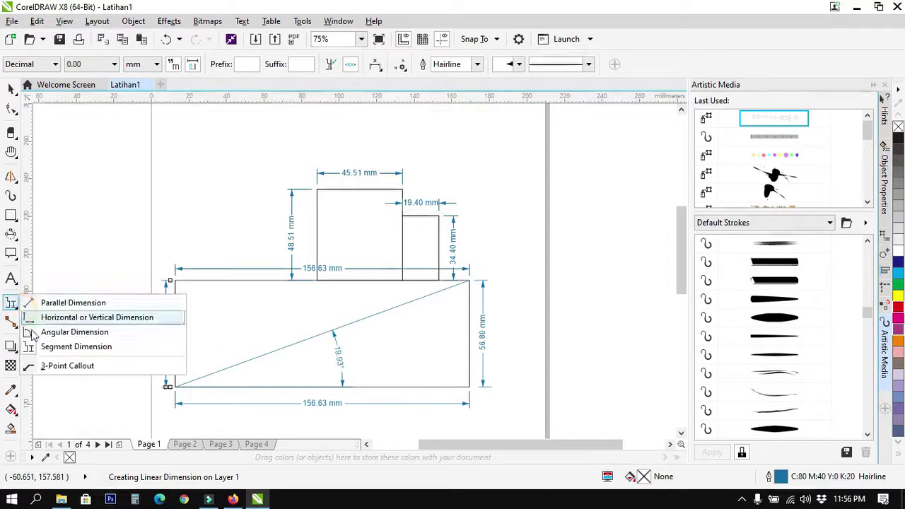
{"action": "left_click", "coordinate": [71, 367]}
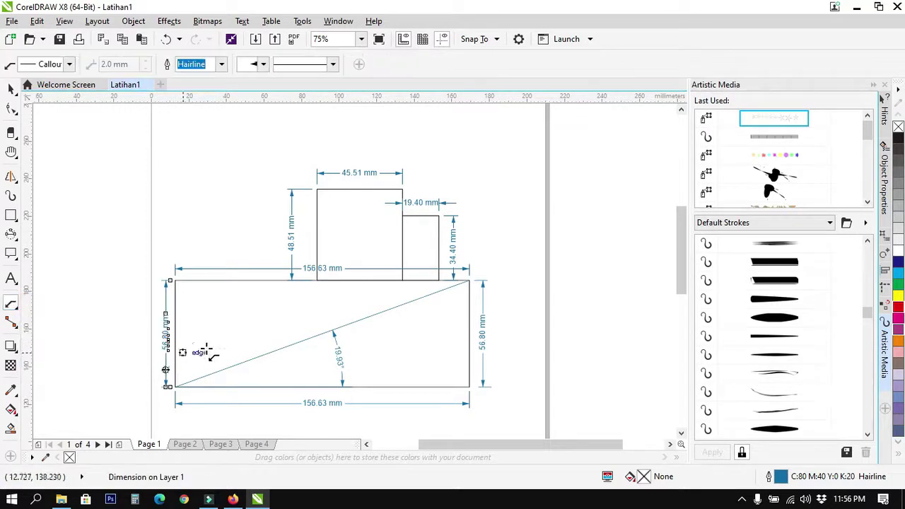
{"action": "scroll", "coordinate": [212, 350], "scroll_direction": "down", "scroll_amount": 1}
{"action": "scroll", "coordinate": [239, 391], "scroll_direction": "up", "scroll_amount": 1}
{"action": "scroll", "coordinate": [239, 390], "scroll_direction": "up", "scroll_amount": 1}
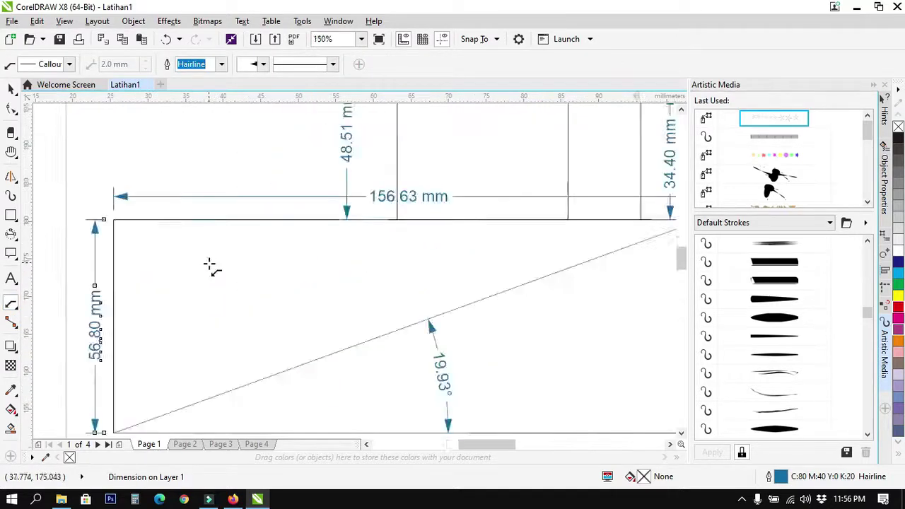
{"action": "scroll", "coordinate": [269, 323], "scroll_direction": "down", "scroll_amount": 2}
{"action": "scroll", "coordinate": [327, 365], "scroll_direction": "up", "scroll_amount": 1}
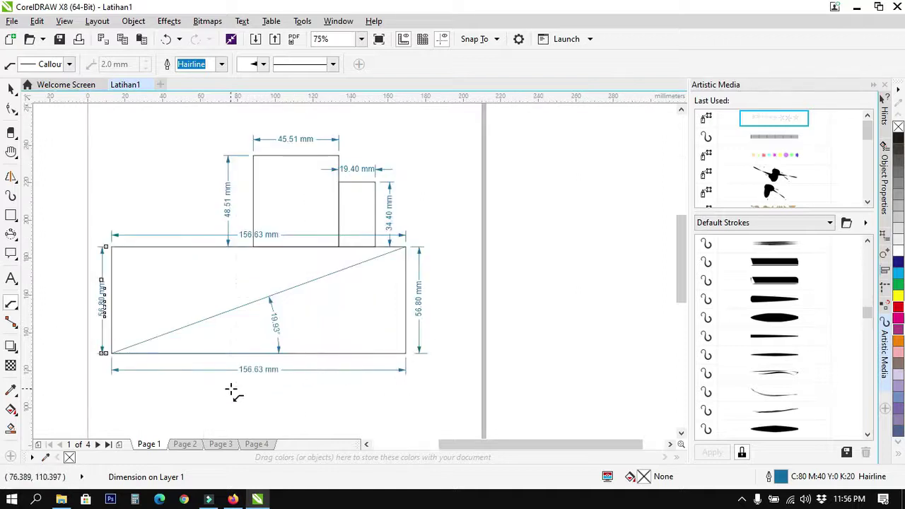
{"action": "scroll", "coordinate": [344, 196], "scroll_direction": "up", "scroll_amount": 1}
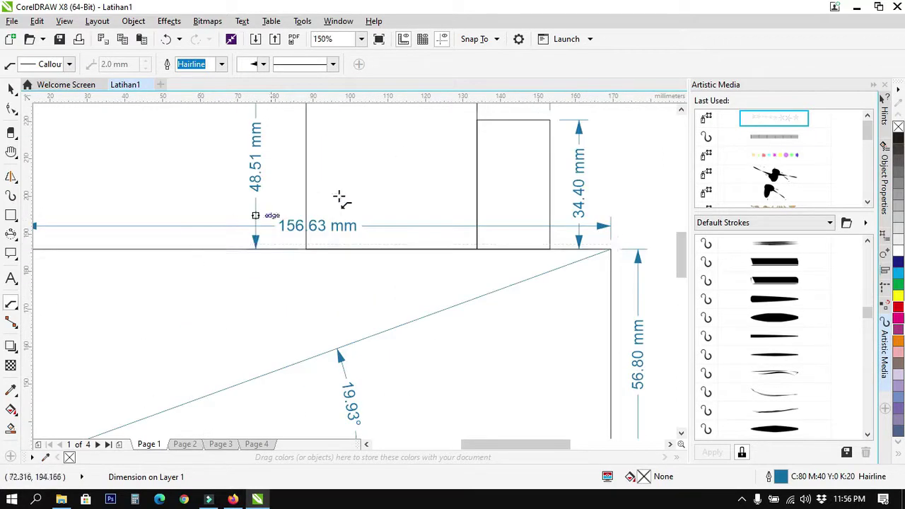
{"action": "scroll", "coordinate": [319, 151], "scroll_direction": "down", "scroll_amount": 1}
{"action": "scroll", "coordinate": [319, 151], "scroll_direction": "up", "scroll_amount": 1}
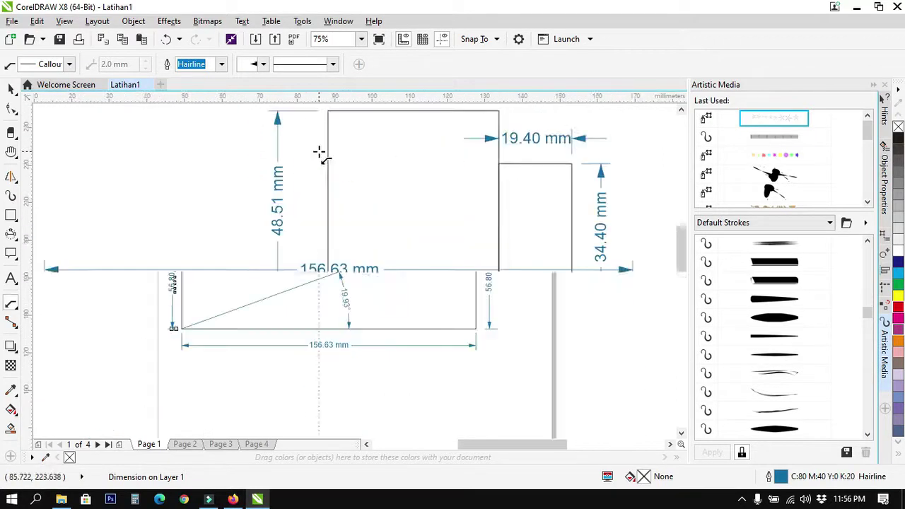
{"action": "left_click", "coordinate": [357, 192]}
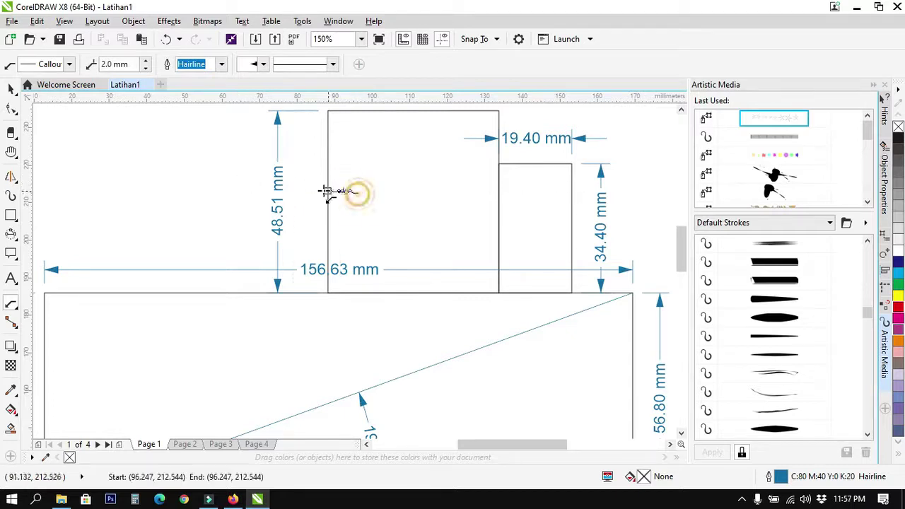
{"action": "left_click", "coordinate": [210, 192]}
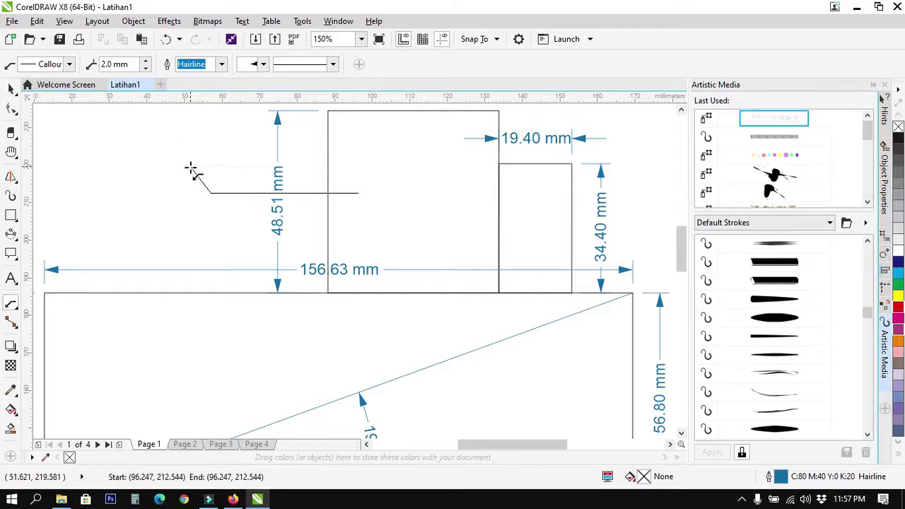
{"action": "left_click", "coordinate": [199, 171]}
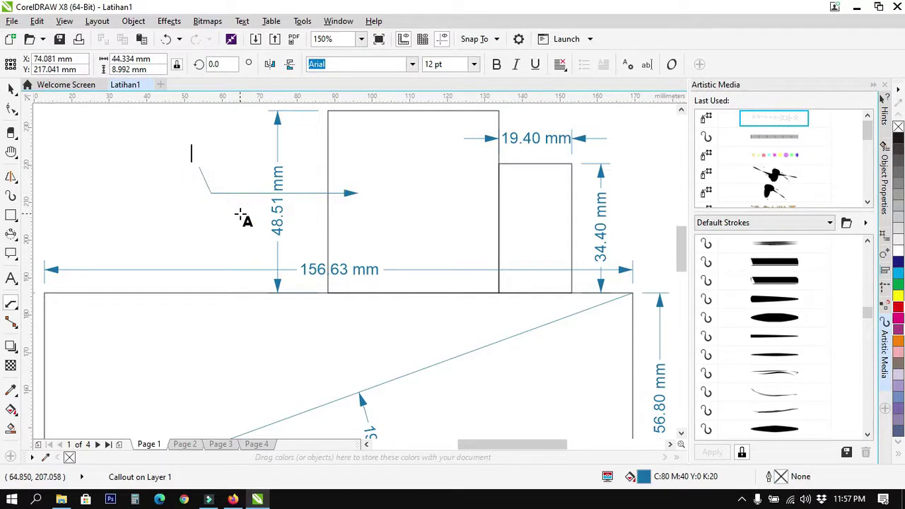
{"action": "type", "text": "Titi Lokasi"}
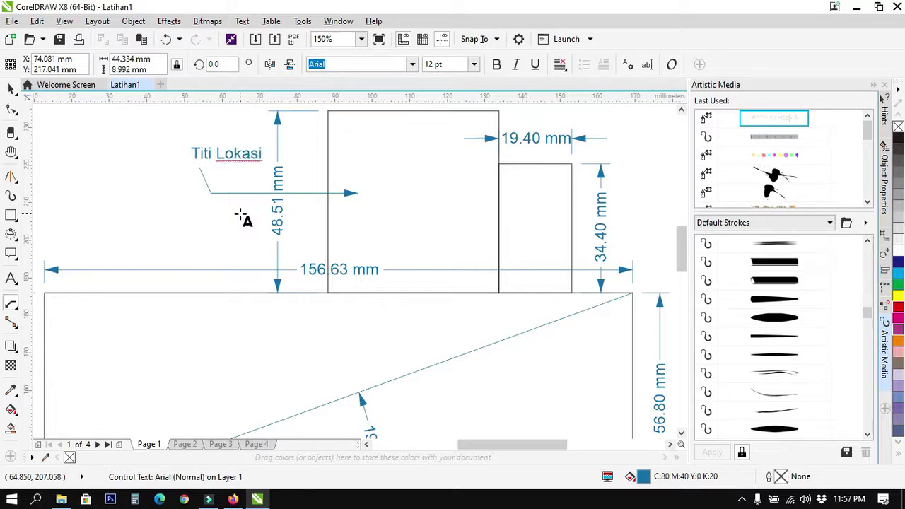
- Move the "Titi Lokasi" label left so it ends beside the upper end of the callout's leader line
{"action": "left_click", "coordinate": [10, 92]}
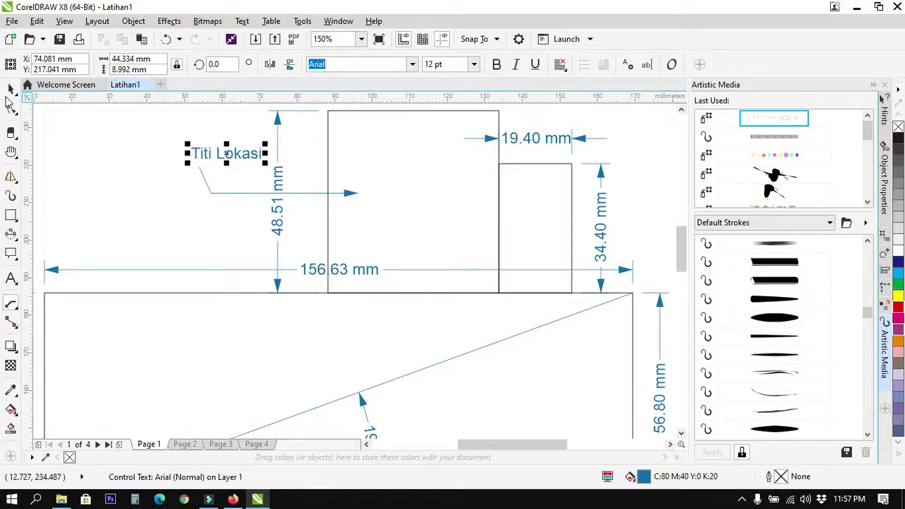
{"action": "left_click", "coordinate": [196, 193]}
{"action": "left_click", "coordinate": [182, 155]}
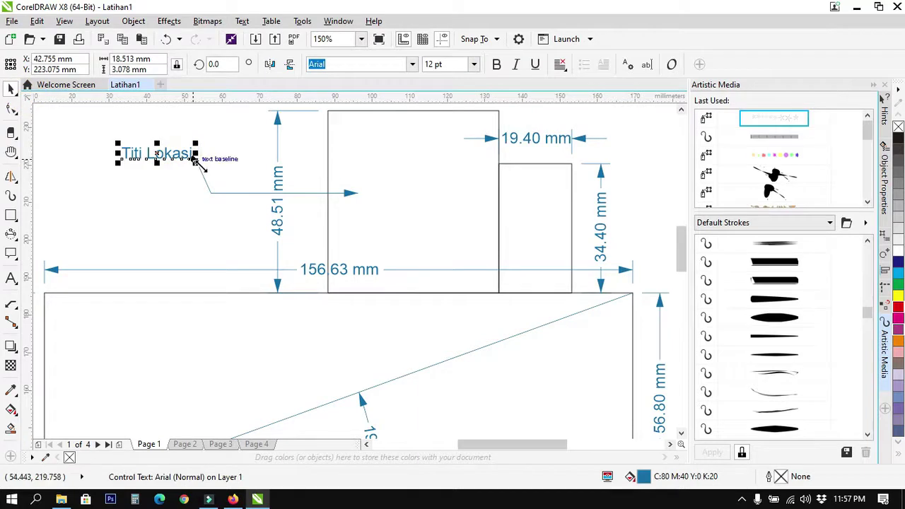
{"action": "left_click", "coordinate": [202, 212]}
{"action": "scroll", "coordinate": [203, 212], "scroll_direction": "down", "scroll_amount": 2}
{"action": "left_click", "coordinate": [187, 182]}
{"action": "scroll", "coordinate": [187, 182], "scroll_direction": "up", "scroll_amount": 2}
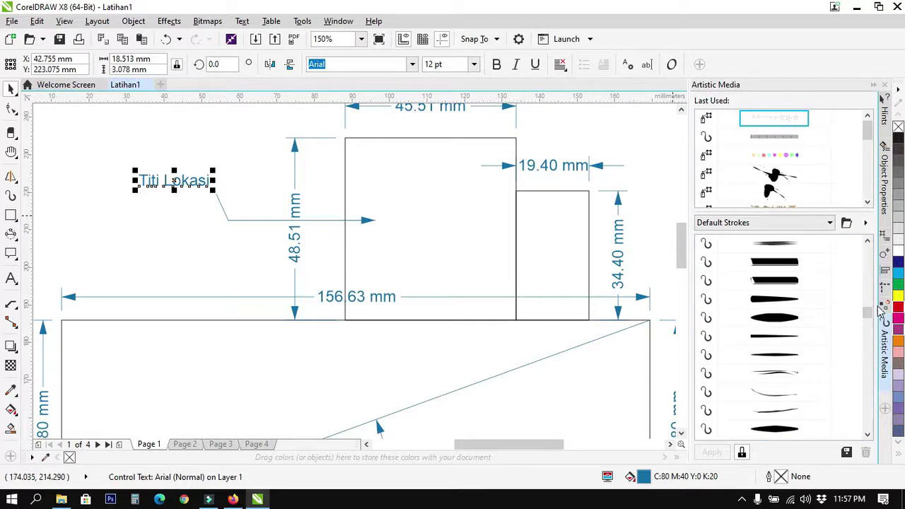
- Show the callout's object properties and set its callout symbol to the second style, which frames the "Titi Lokasi" label
{"action": "left_click", "coordinate": [886, 195]}
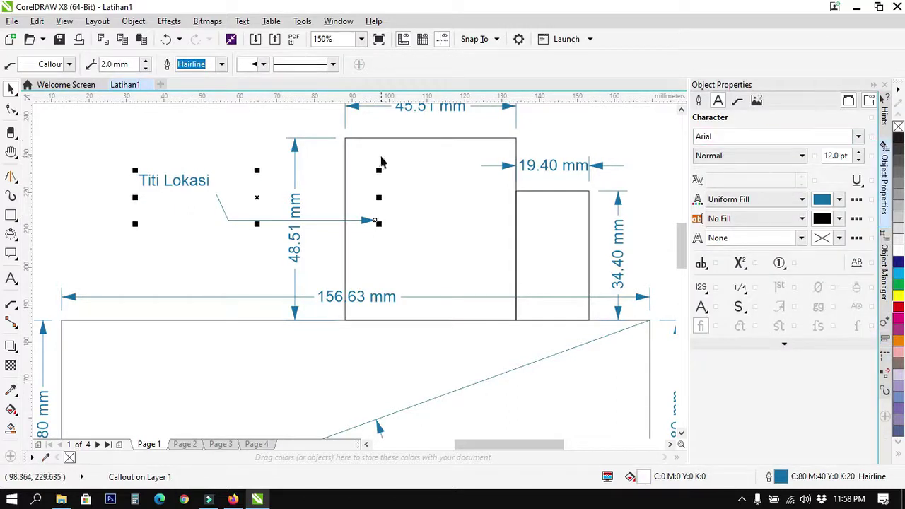
{"action": "left_click", "coordinate": [222, 146]}
{"action": "left_click", "coordinate": [194, 181]}
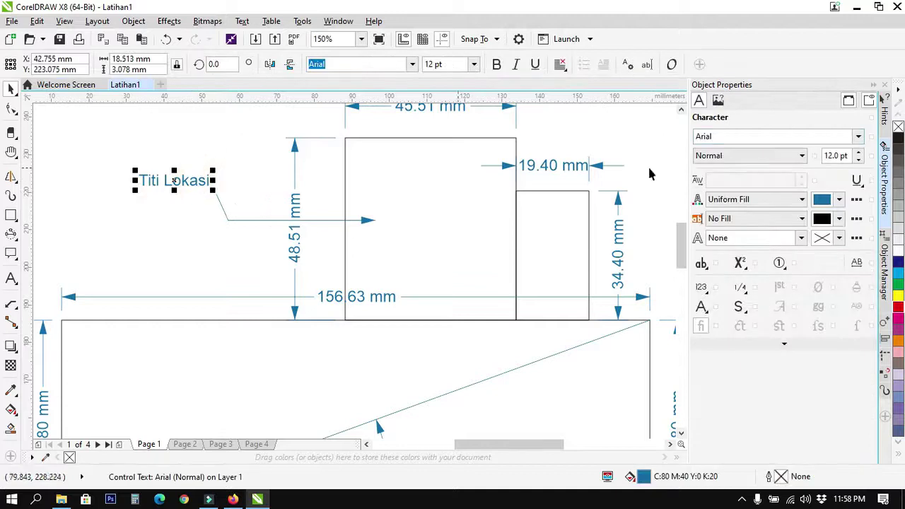
{"action": "left_click", "coordinate": [230, 225]}
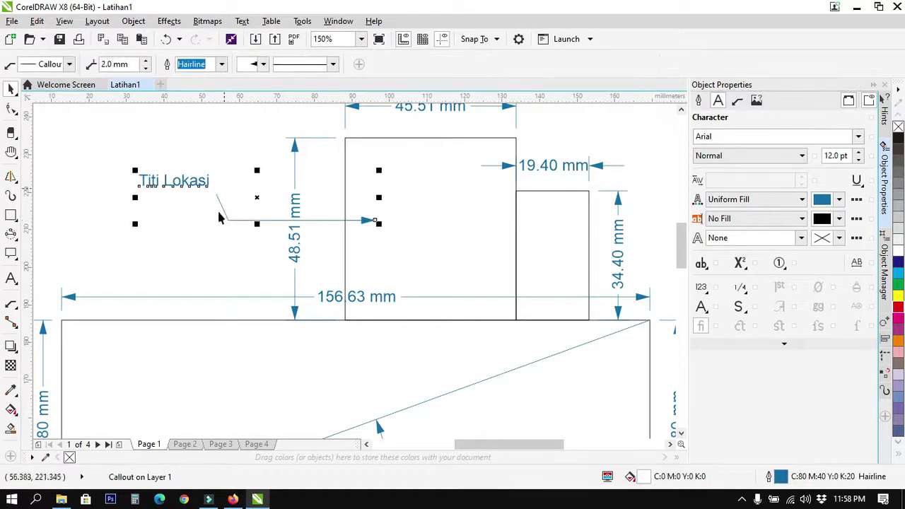
{"action": "left_click", "coordinate": [736, 103]}
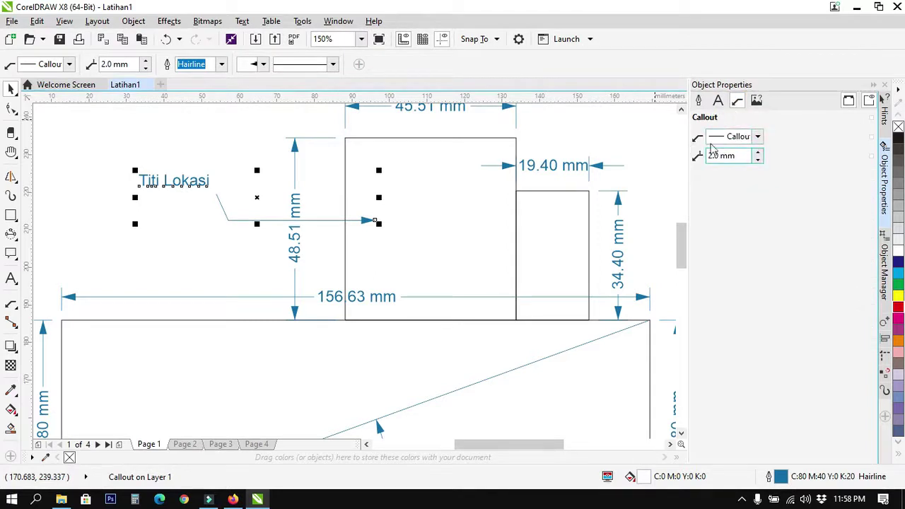
{"action": "left_click", "coordinate": [759, 140]}
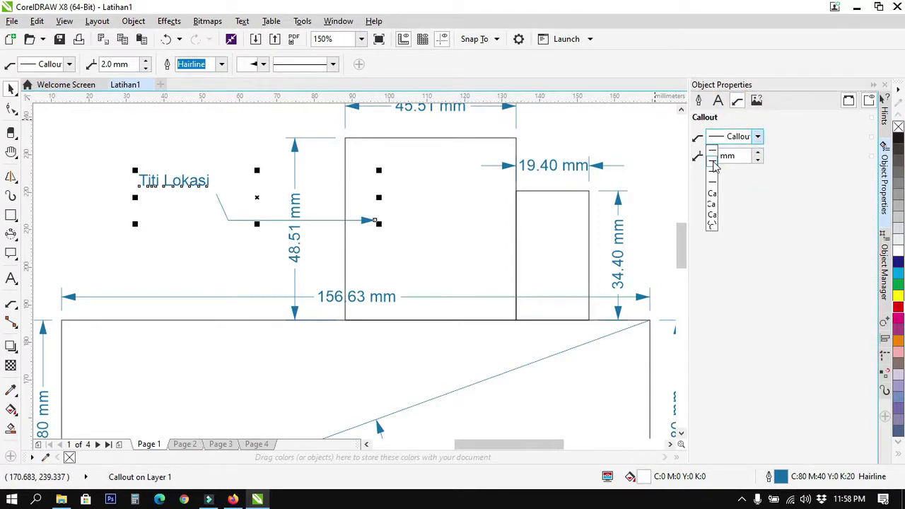
{"action": "left_click", "coordinate": [713, 162]}
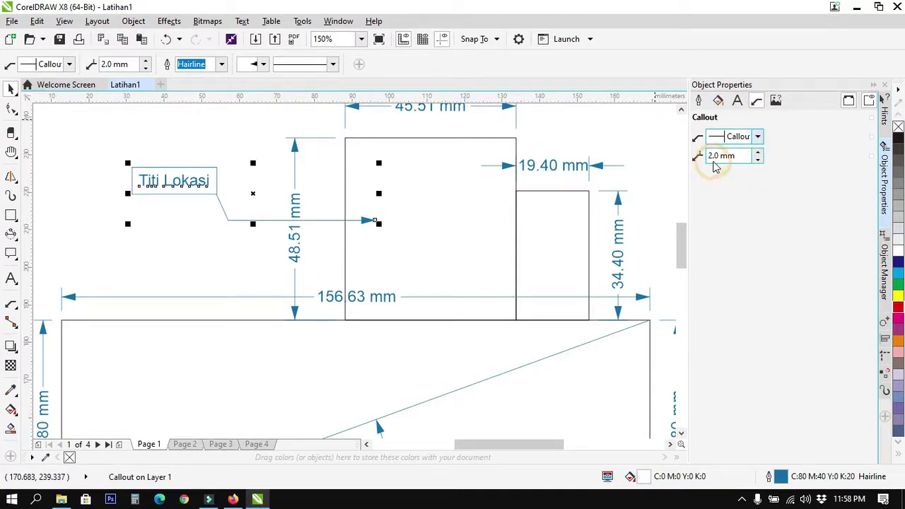
{"action": "left_click", "coordinate": [181, 154]}
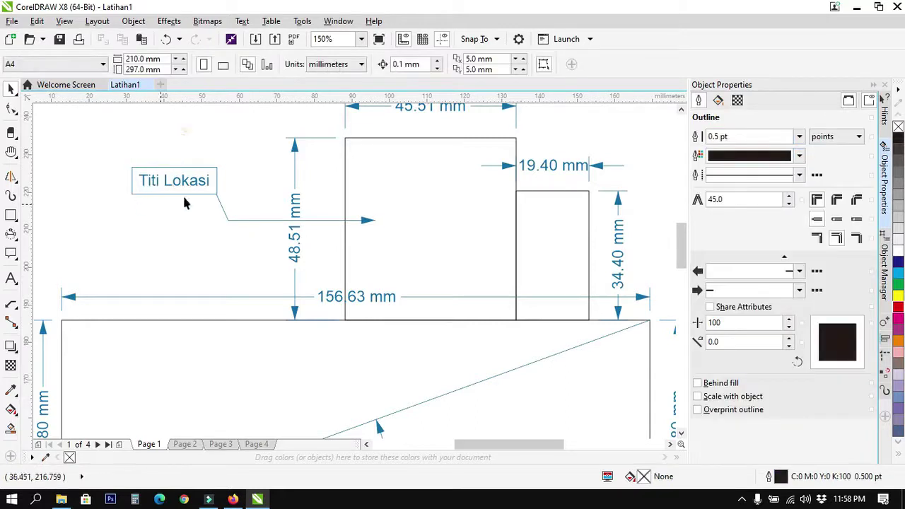
- Change the callout symbol to the style with a boxed label above a separate horizontal line
{"action": "left_click", "coordinate": [233, 221]}
{"action": "left_click", "coordinate": [756, 102]}
{"action": "left_click", "coordinate": [758, 136]}
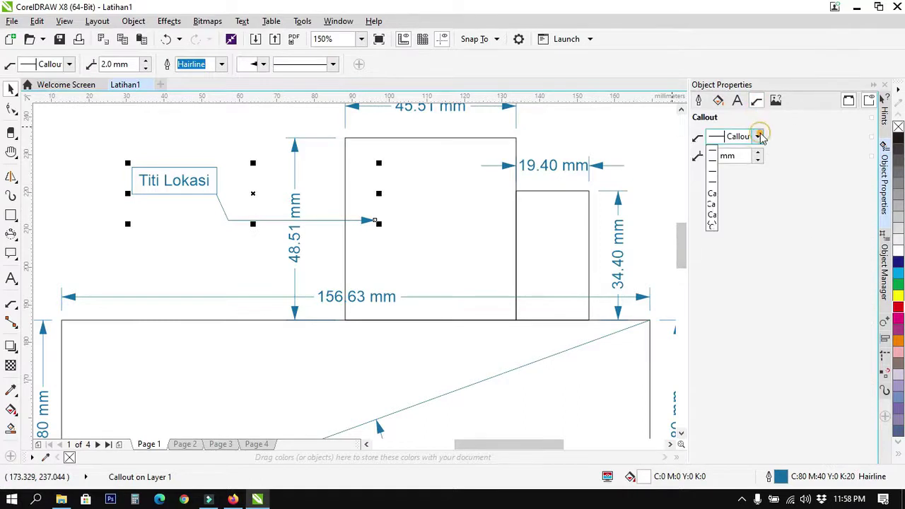
{"action": "left_click", "coordinate": [713, 191]}
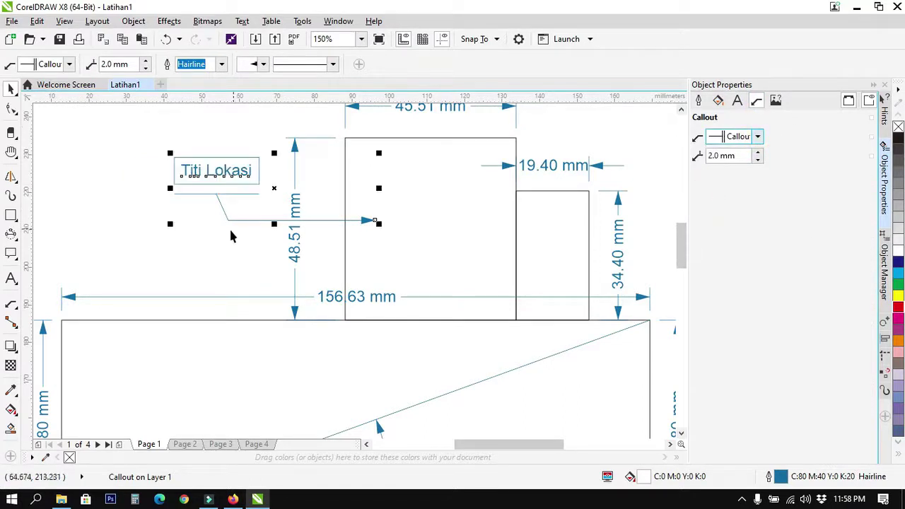
{"action": "left_click", "coordinate": [223, 237]}
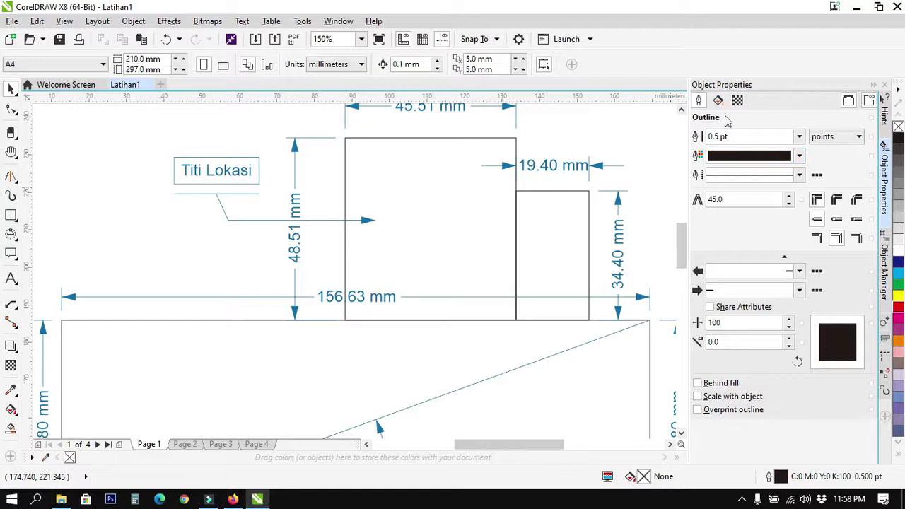
- Clear the rectangles and all their annotations from the page and switch to the Parallel Dimension tool
{"action": "left_click", "coordinate": [236, 221]}
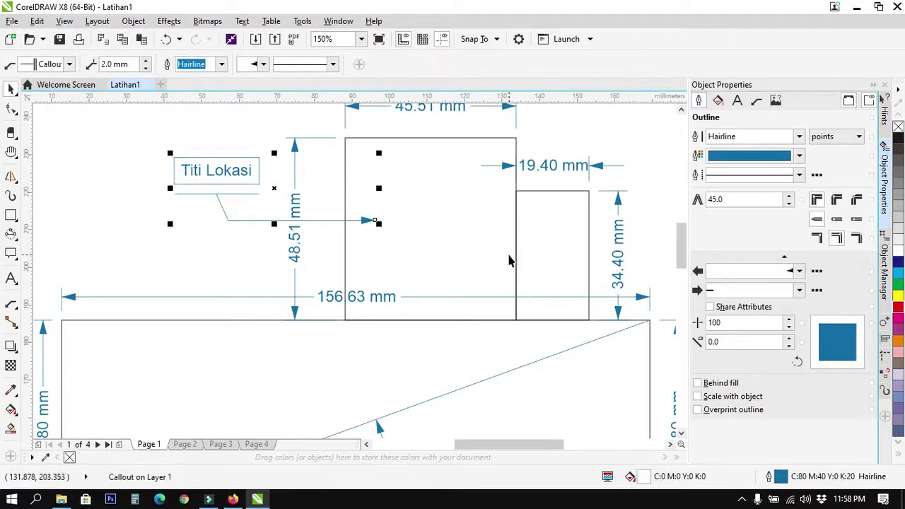
{"action": "scroll", "coordinate": [510, 259], "scroll_direction": "down", "scroll_amount": 2}
{"action": "left_click", "coordinate": [15, 309]}
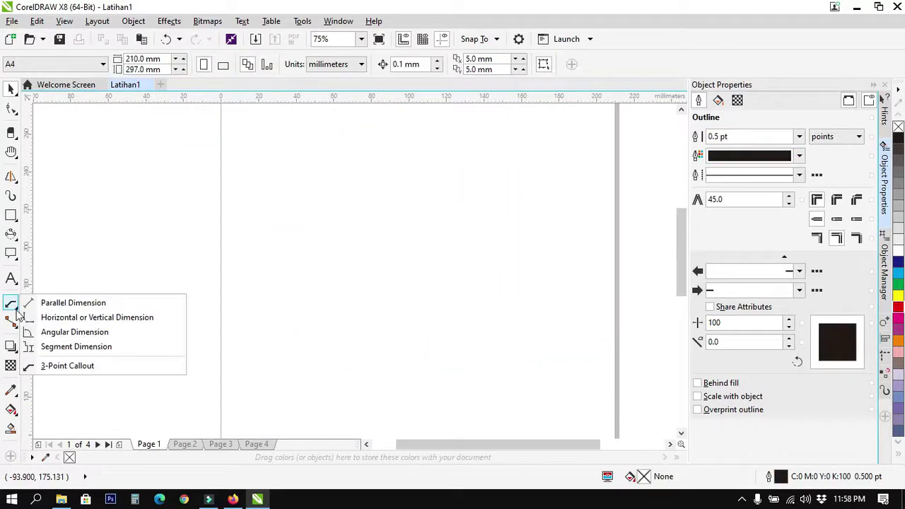
{"action": "left_click", "coordinate": [32, 303]}
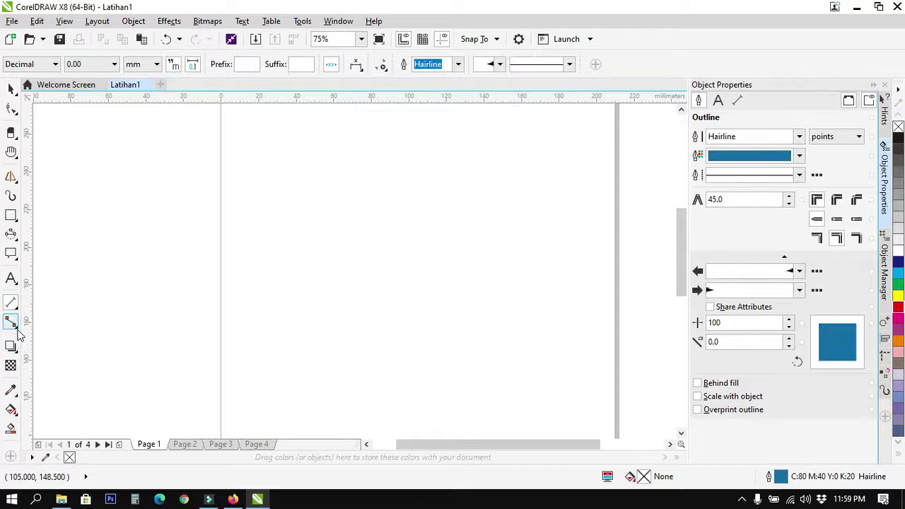
- Draw a slanted-top flowchart shape about 56 × 37 mm in the upper left part of the page
{"action": "left_click", "coordinate": [14, 325]}
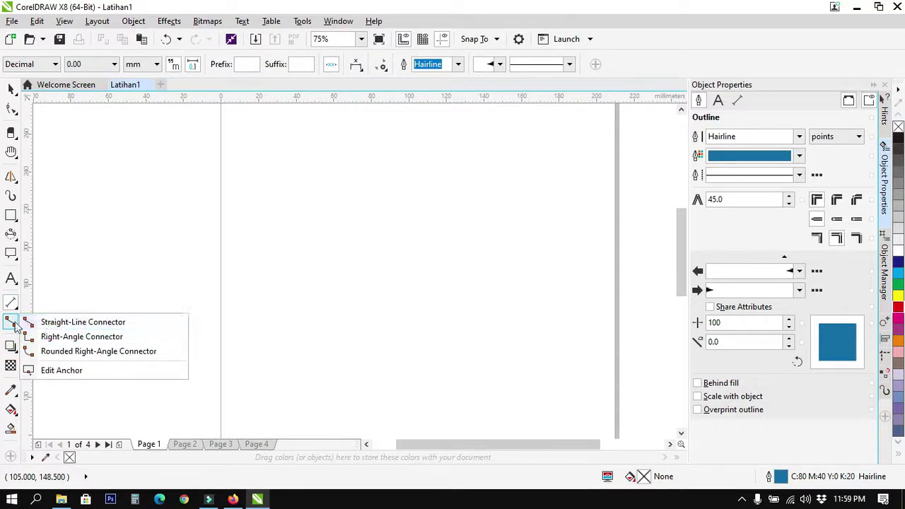
{"action": "left_click", "coordinate": [12, 253]}
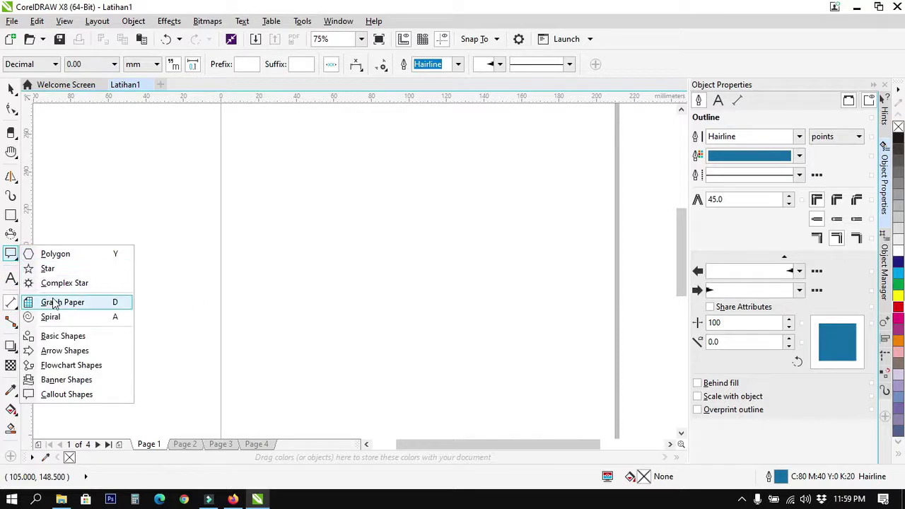
{"action": "left_click", "coordinate": [58, 366]}
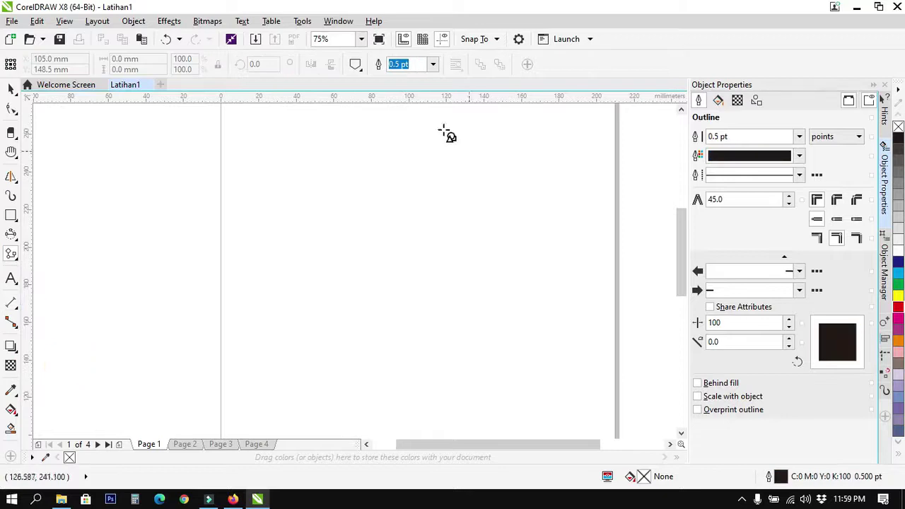
{"action": "left_click", "coordinate": [356, 66]}
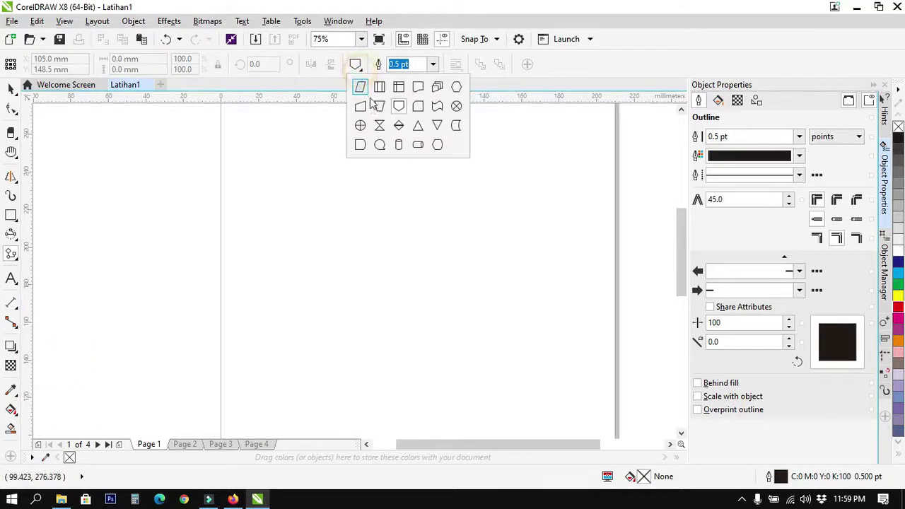
{"action": "left_click", "coordinate": [15, 326]}
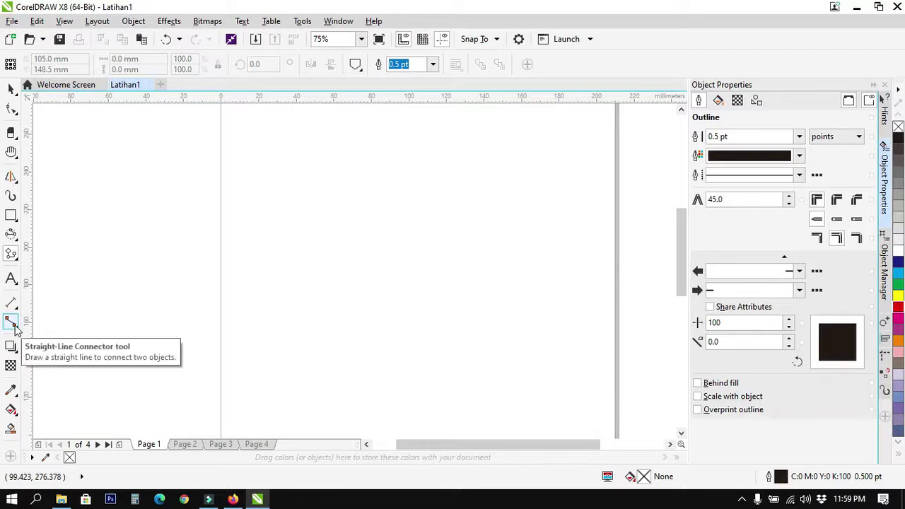
{"action": "left_click", "coordinate": [356, 65]}
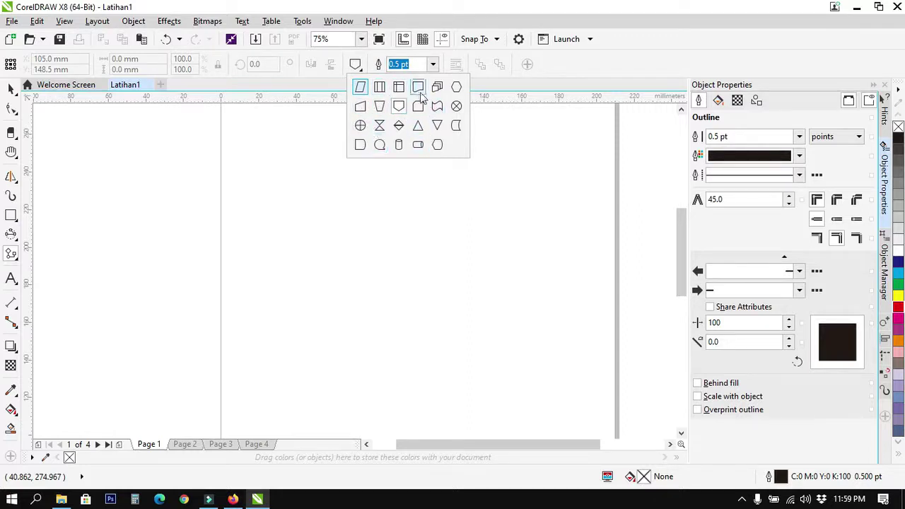
{"action": "left_click", "coordinate": [360, 107]}
{"action": "left_click_drag", "start_coordinate": [283, 171], "coordinate": [390, 220]}
- Draw a flowchart triangle about 52 × 42 mm below the slanted shape and a hexagon about 69 × 56 mm to the right
{"action": "left_click", "coordinate": [355, 65]}
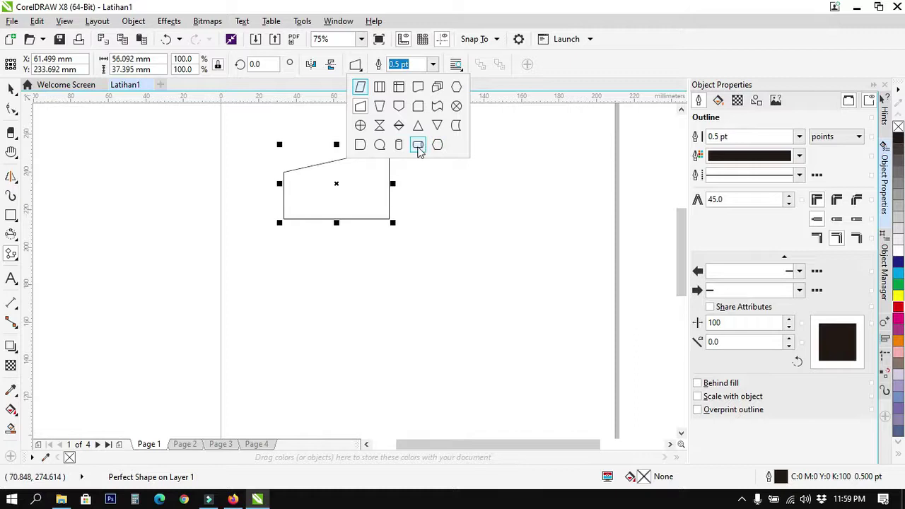
{"action": "left_click", "coordinate": [418, 125]}
{"action": "left_click_drag", "start_coordinate": [301, 270], "coordinate": [405, 357]}
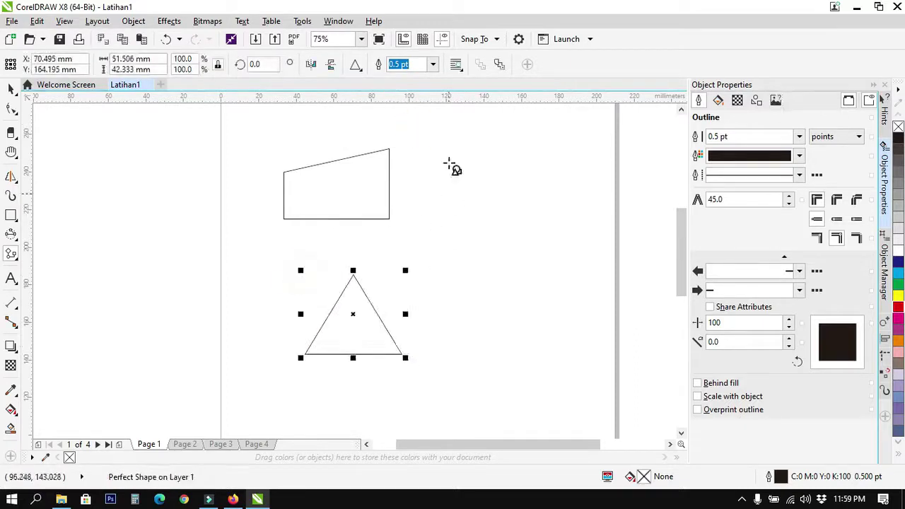
{"action": "left_click", "coordinate": [356, 67]}
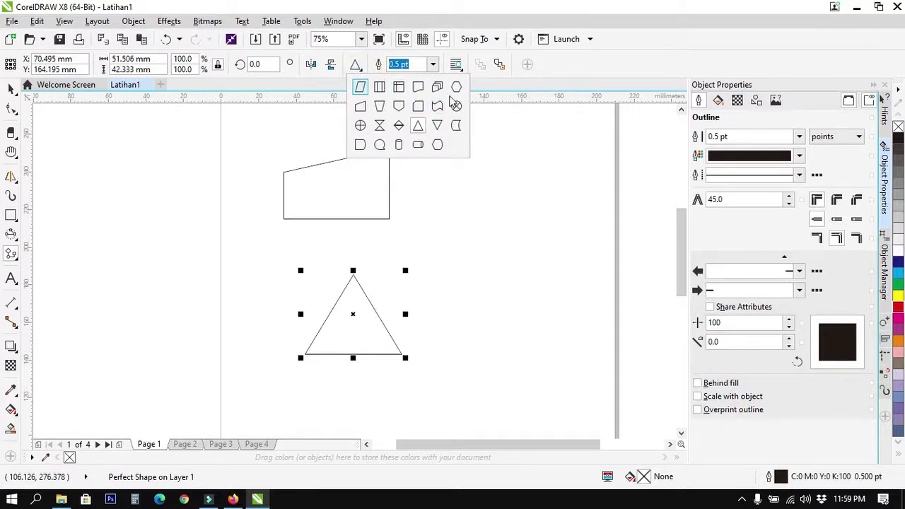
{"action": "left_click", "coordinate": [456, 86]}
{"action": "left_click_drag", "start_coordinate": [436, 195], "coordinate": [574, 307]}
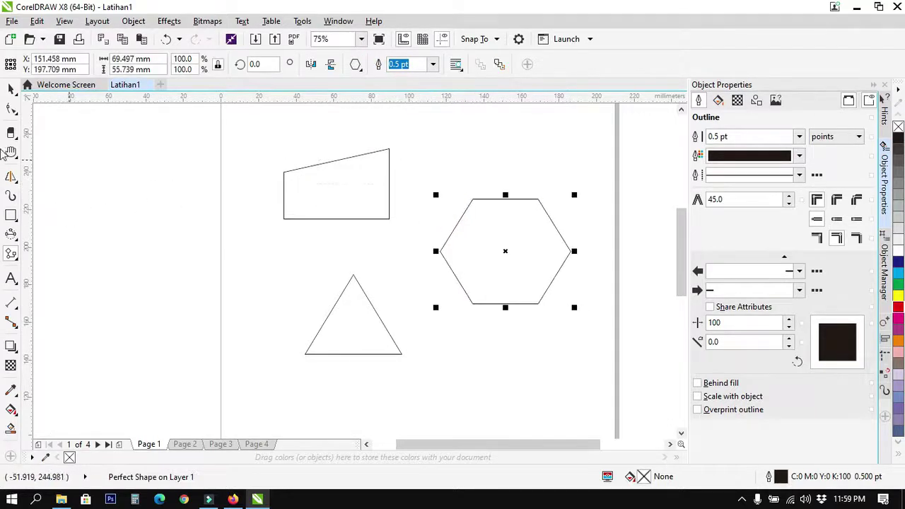
- Spread the shapes apart by moving the slanted shape up and the hexagon and triangle down and left
{"action": "left_click", "coordinate": [10, 89]}
{"action": "left_click_drag", "start_coordinate": [365, 191], "coordinate": [358, 161]}
{"action": "left_click_drag", "start_coordinate": [523, 249], "coordinate": [490, 262]}
{"action": "left_click_drag", "start_coordinate": [342, 333], "coordinate": [296, 403]}
{"action": "left_click_drag", "start_coordinate": [474, 286], "coordinate": [474, 308]}
{"action": "left_click", "coordinate": [400, 364]}
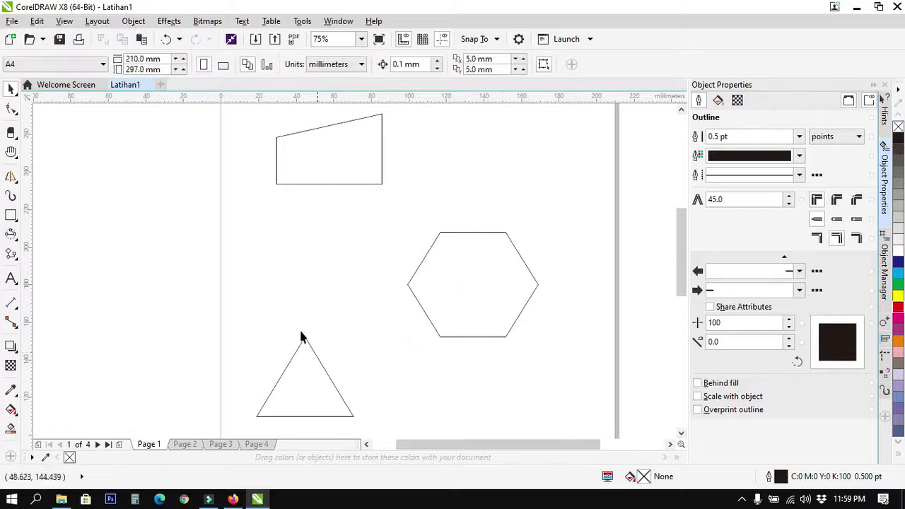
- Link the midpoint of the slanted shape's bottom edge to the triangle's apex with a Straight-Line Connector
{"action": "left_click", "coordinate": [14, 325]}
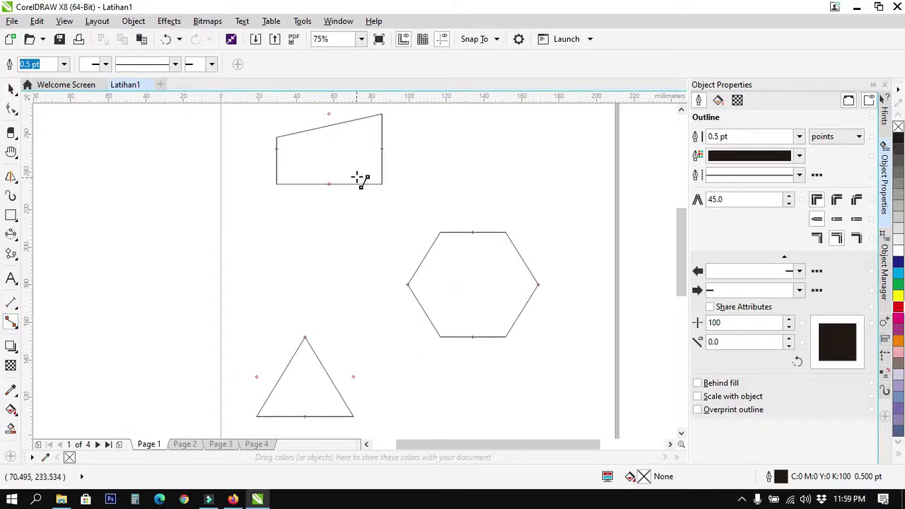
{"action": "scroll", "coordinate": [361, 179], "scroll_direction": "up", "scroll_amount": 4}
{"action": "scroll", "coordinate": [382, 237], "scroll_direction": "down", "scroll_amount": 2}
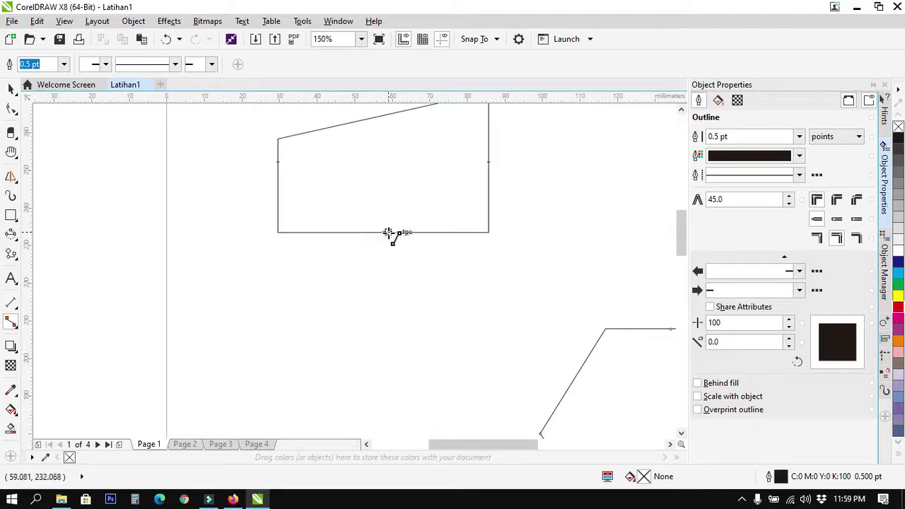
{"action": "scroll", "coordinate": [386, 235], "scroll_direction": "down", "scroll_amount": 2}
{"action": "scroll", "coordinate": [389, 245], "scroll_direction": "up", "scroll_amount": 1}
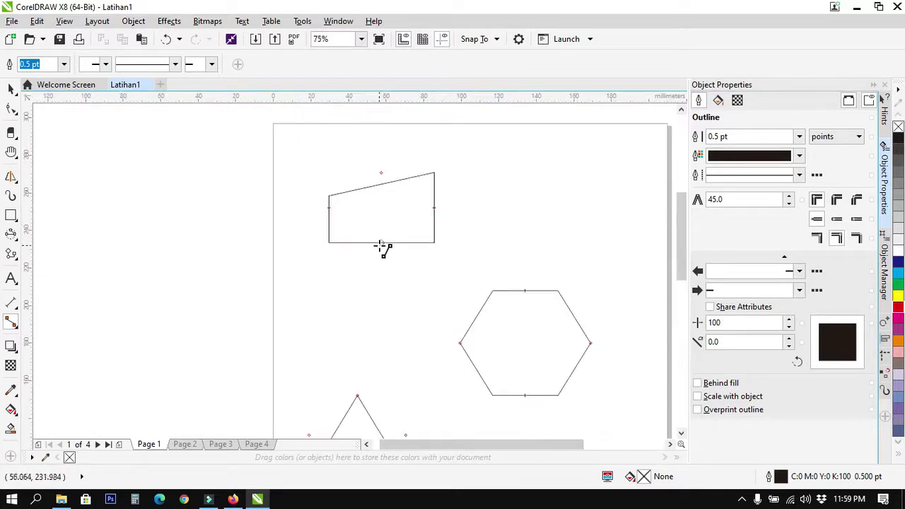
{"action": "left_click", "coordinate": [380, 243]}
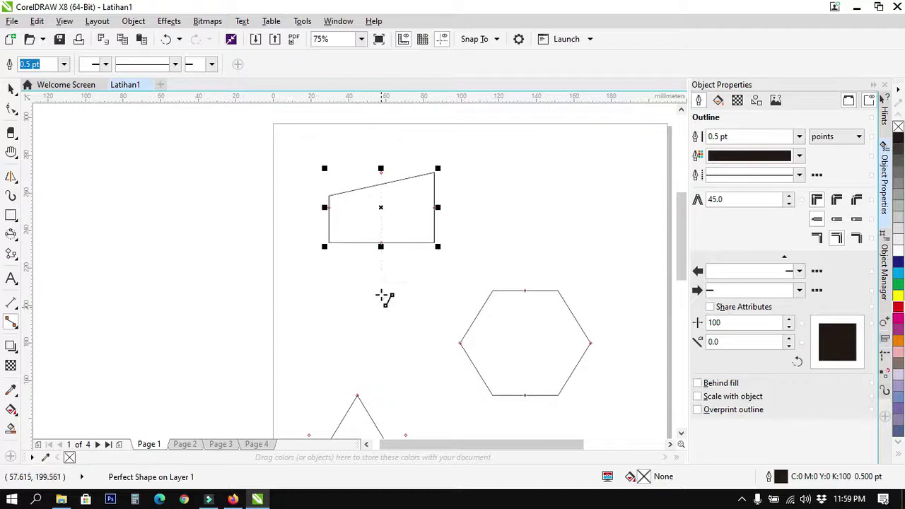
{"action": "left_click_drag", "start_coordinate": [381, 243], "coordinate": [357, 398]}
{"action": "scroll", "coordinate": [357, 398], "scroll_direction": "down", "scroll_amount": 1}
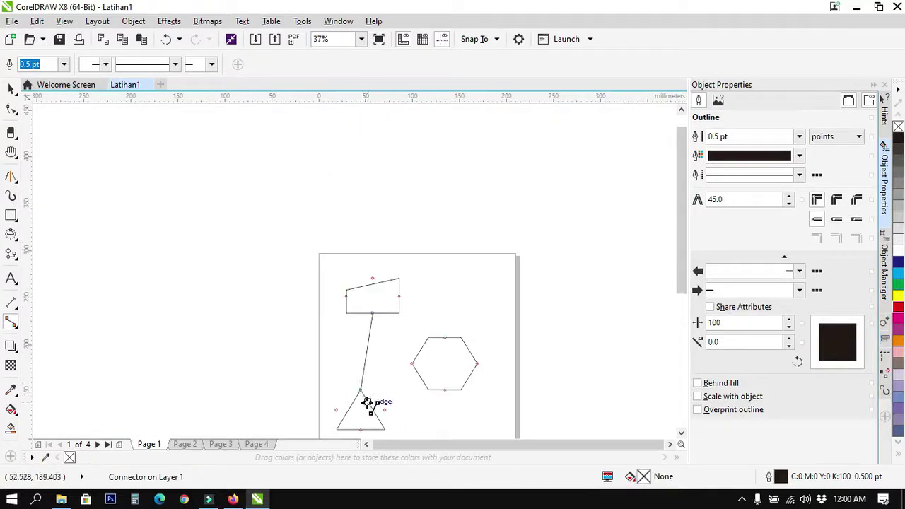
- Move the connected triangle up towards the slanted shape, and back down slightly left, to try out the attached connector
{"action": "left_click", "coordinate": [10, 88]}
{"action": "left_click_drag", "start_coordinate": [352, 407], "coordinate": [359, 370]}
{"action": "scroll", "coordinate": [373, 389], "scroll_direction": "down", "scroll_amount": 1}
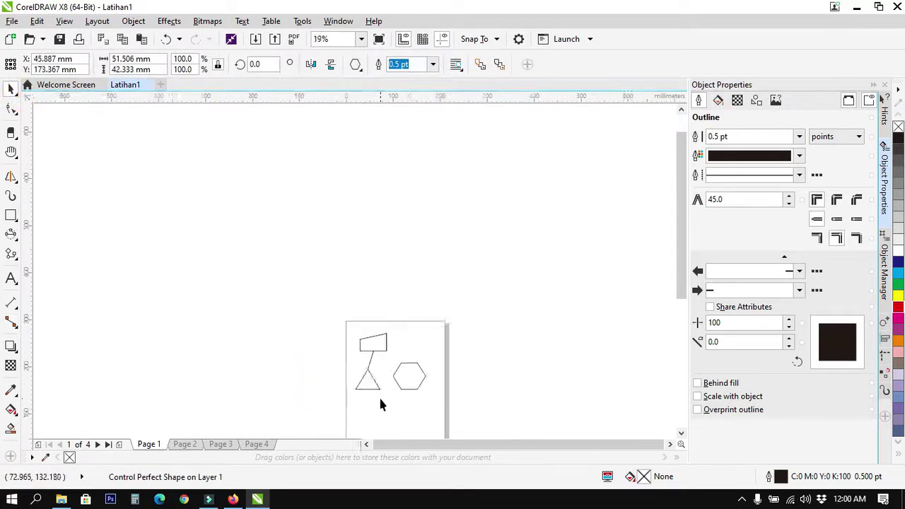
{"action": "scroll", "coordinate": [380, 405], "scroll_direction": "up", "scroll_amount": 3}
{"action": "scroll", "coordinate": [365, 366], "scroll_direction": "down", "scroll_amount": 1}
{"action": "left_click_drag", "start_coordinate": [302, 325], "coordinate": [315, 376]}
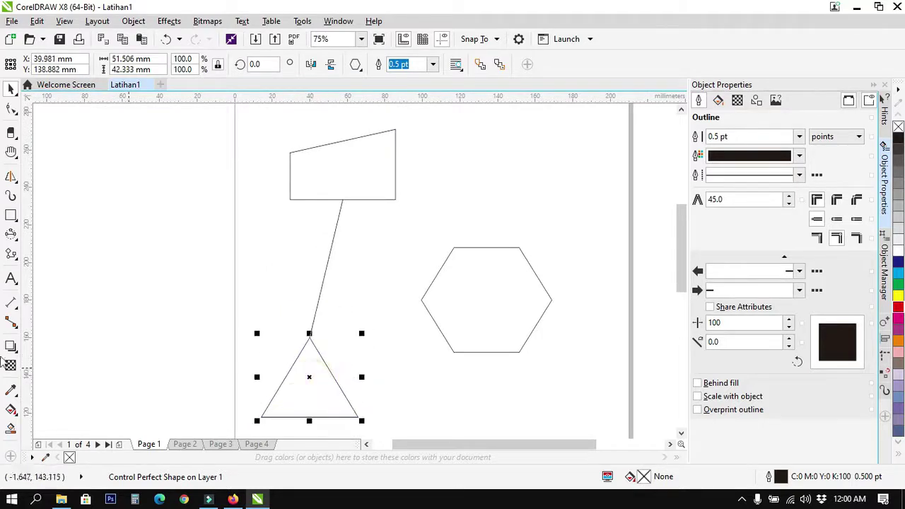
{"action": "left_click", "coordinate": [257, 323]}
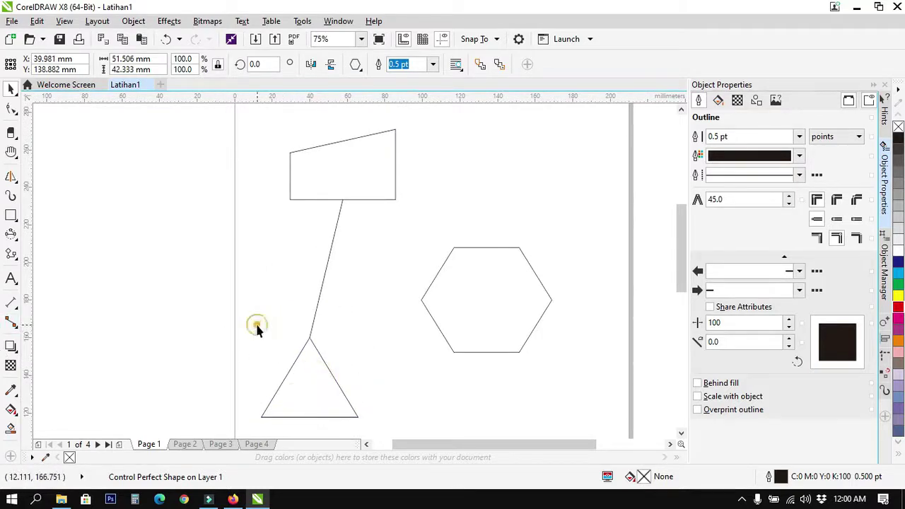
- Link the slanted shape's right edge to the hexagon's top edge with a Right-Angle Connector, and move the hexagon slightly up and left
{"action": "left_click", "coordinate": [16, 326]}
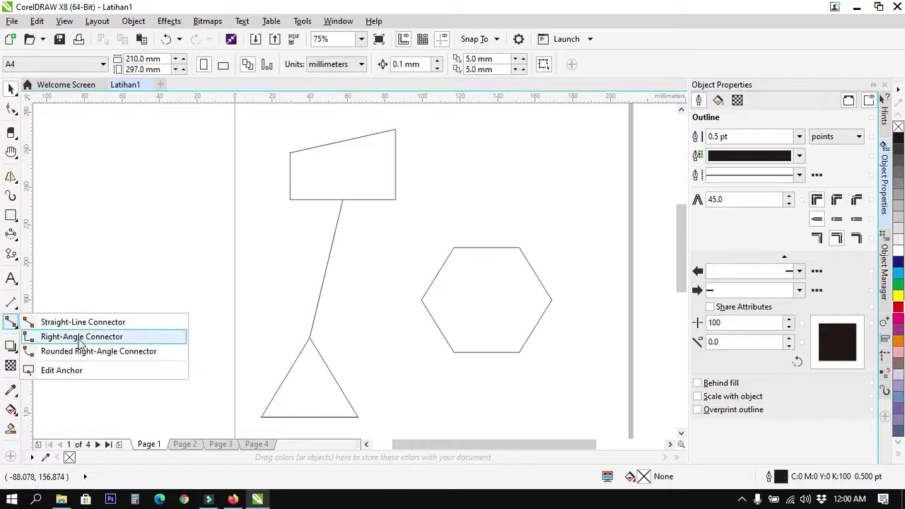
{"action": "left_click", "coordinate": [82, 337]}
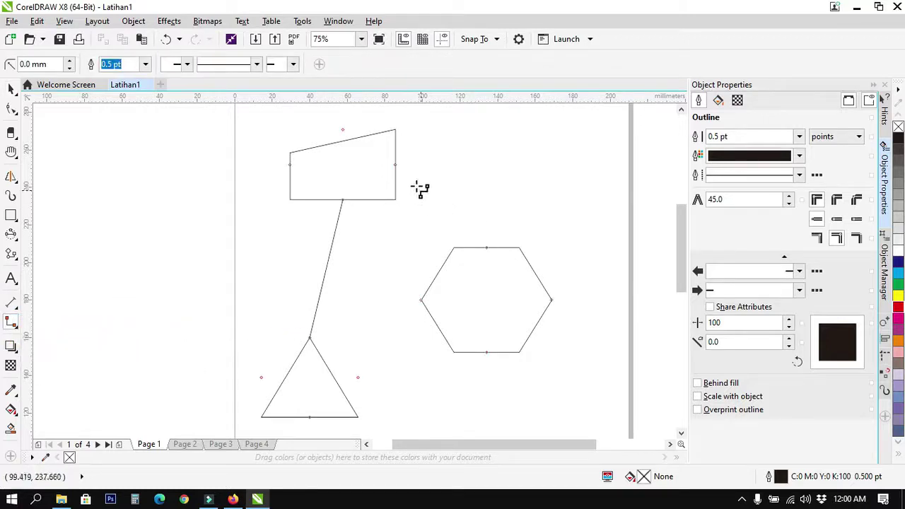
{"action": "left_click_drag", "start_coordinate": [395, 164], "coordinate": [487, 249]}
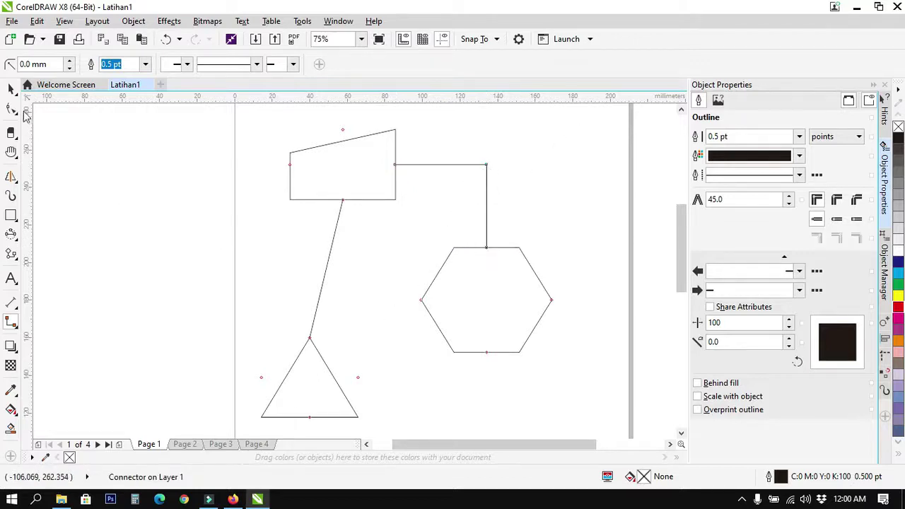
{"action": "left_click", "coordinate": [11, 89]}
{"action": "left_click_drag", "start_coordinate": [494, 309], "coordinate": [482, 290]}
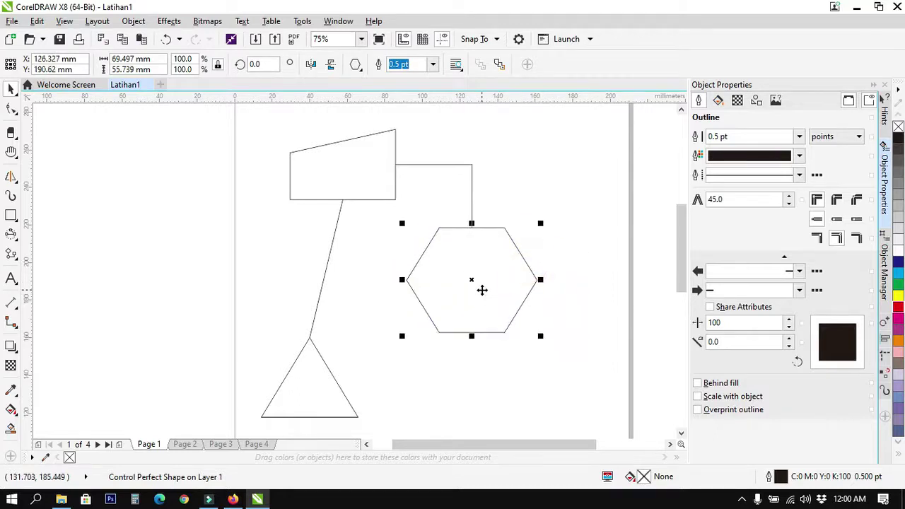
- Link the midpoint of the triangle's base to the hexagon's bottom edge with a Rounded Right-Angle Connector
{"action": "left_click", "coordinate": [17, 328]}
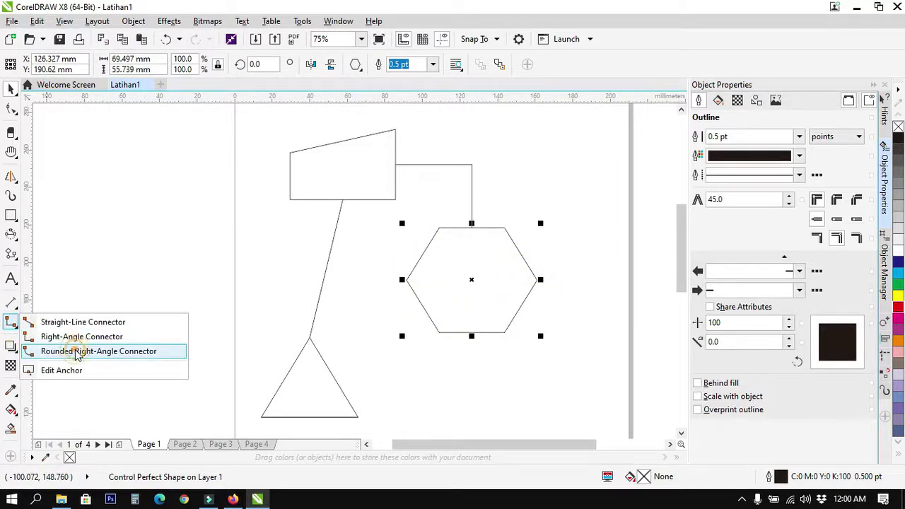
{"action": "left_click", "coordinate": [77, 351]}
{"action": "scroll", "coordinate": [472, 336], "scroll_direction": "down", "scroll_amount": 1}
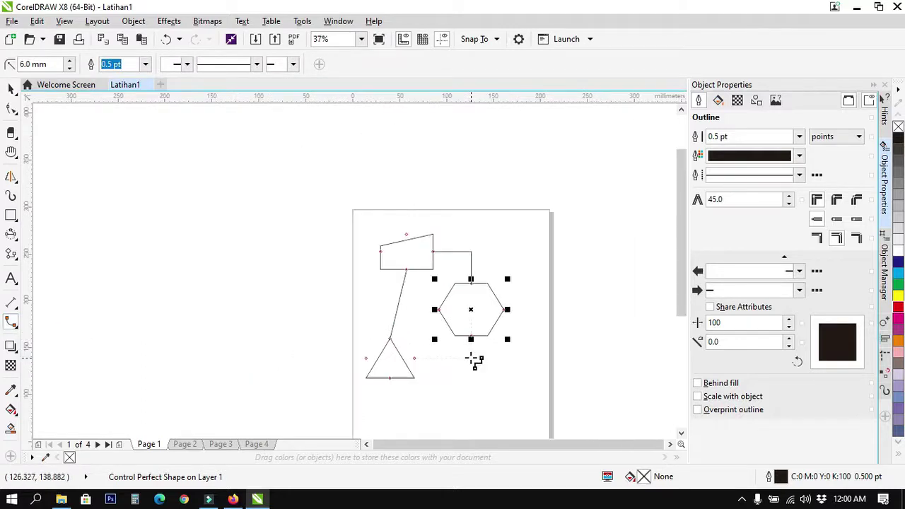
{"action": "scroll", "coordinate": [471, 352], "scroll_direction": "up", "scroll_amount": 1}
{"action": "left_click_drag", "start_coordinate": [309, 401], "coordinate": [470, 316]}
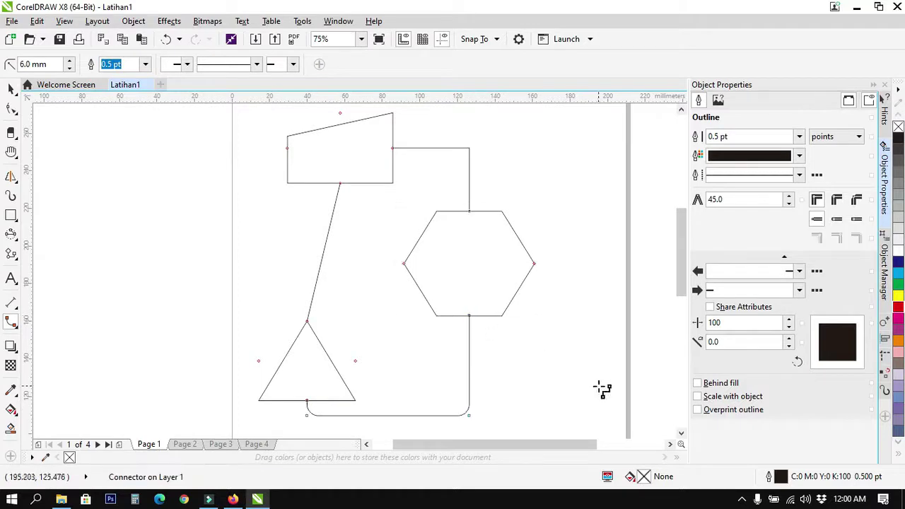
- Move the connected triangle up and slightly left towards the slanted shape to try out its connectors, and deselect it
{"action": "left_click", "coordinate": [10, 89]}
{"action": "left_click_drag", "start_coordinate": [316, 386], "coordinate": [295, 318]}
{"action": "left_click", "coordinate": [514, 379]}
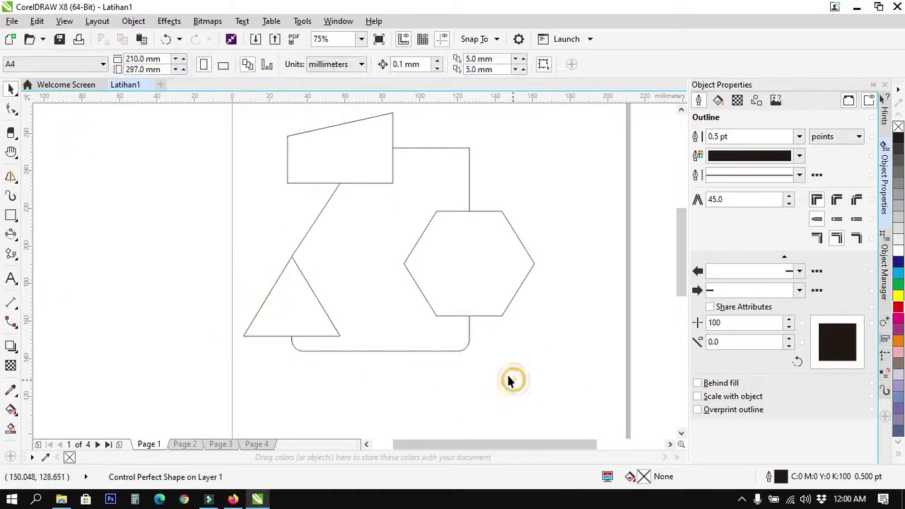
- Add an anchor on the horizontal run of the rounded connector with Edit Anchor and apply the auto anchor option to it
{"action": "left_click", "coordinate": [11, 322]}
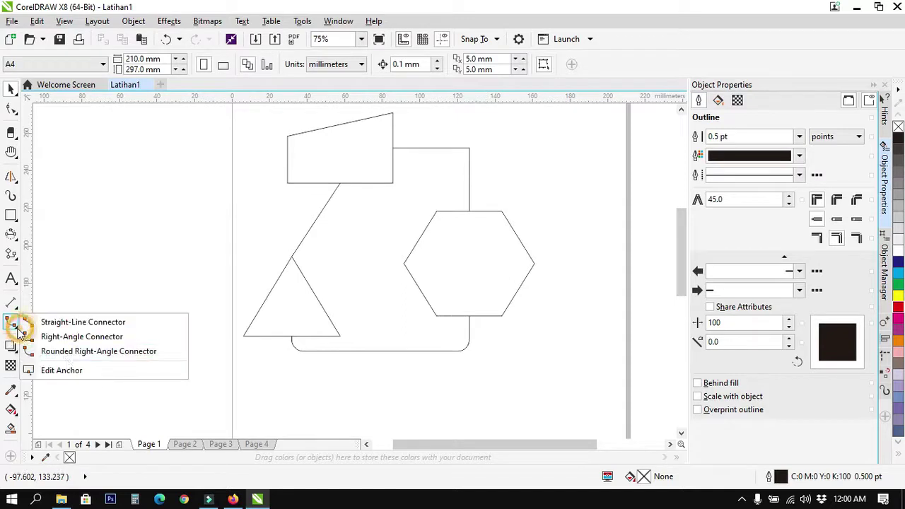
{"action": "left_click", "coordinate": [71, 371]}
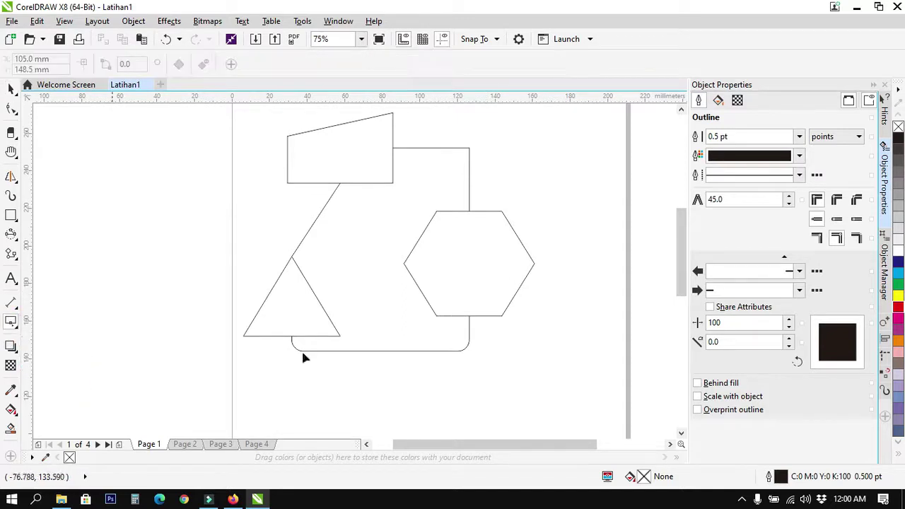
{"action": "scroll", "coordinate": [466, 356], "scroll_direction": "up", "scroll_amount": 2}
{"action": "left_click", "coordinate": [466, 335]}
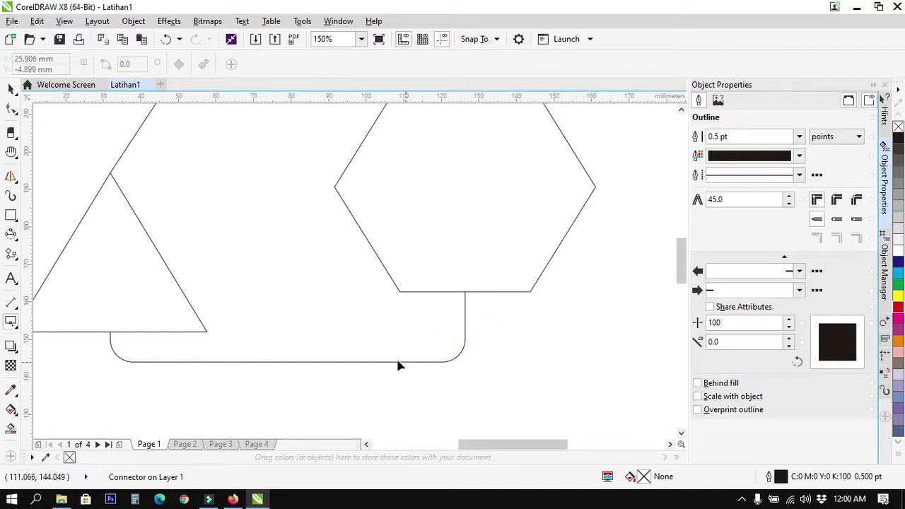
{"action": "left_click", "coordinate": [325, 363]}
{"action": "left_click", "coordinate": [325, 363]}
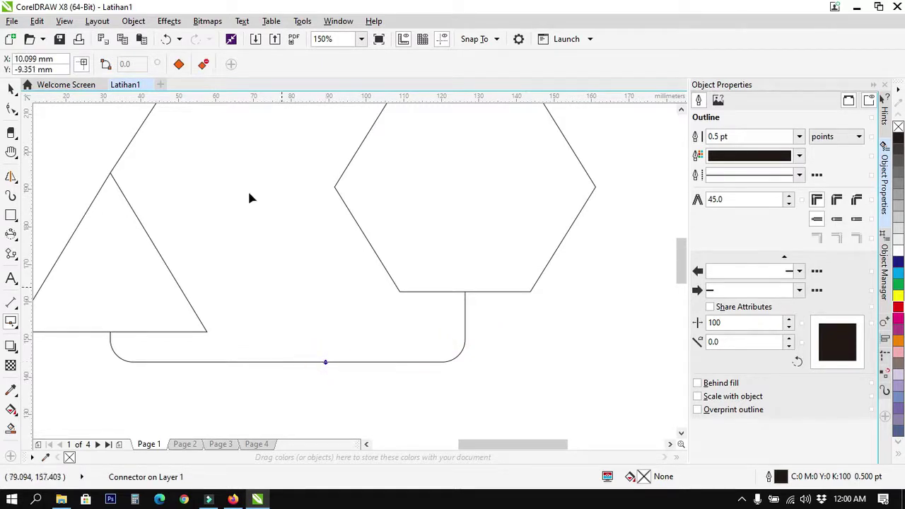
{"action": "left_click", "coordinate": [185, 69]}
{"action": "left_click", "coordinate": [324, 402]}
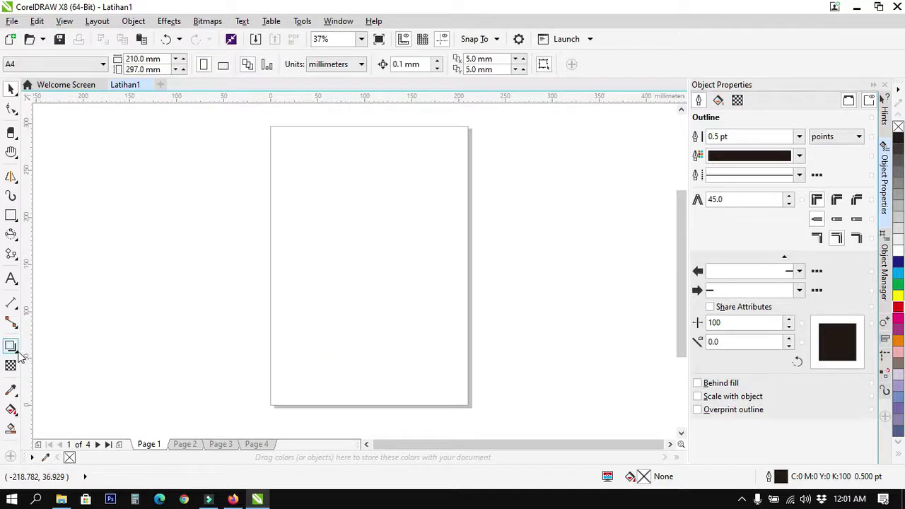
- Add the artistic text "BAYANGAN" in the upper part of the empty page
{"action": "left_click", "coordinate": [19, 356]}
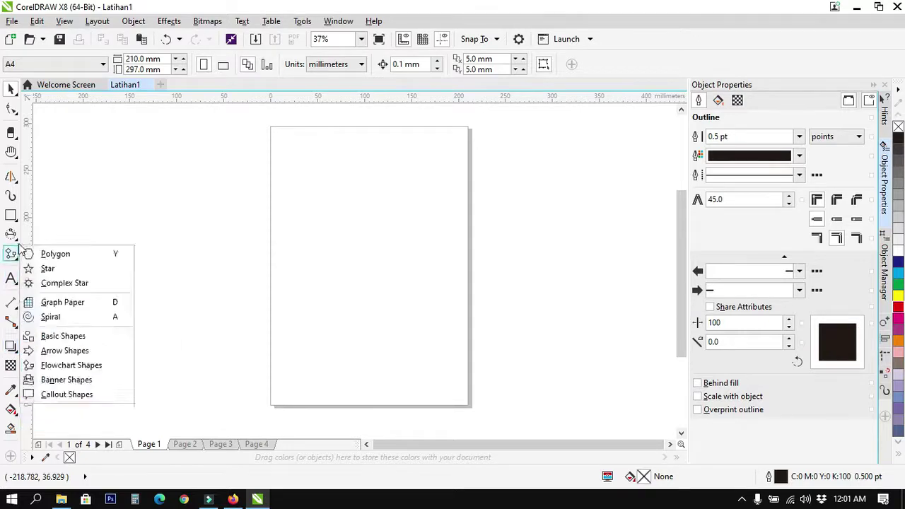
{"action": "left_click", "coordinate": [11, 278]}
{"action": "left_click", "coordinate": [304, 188]}
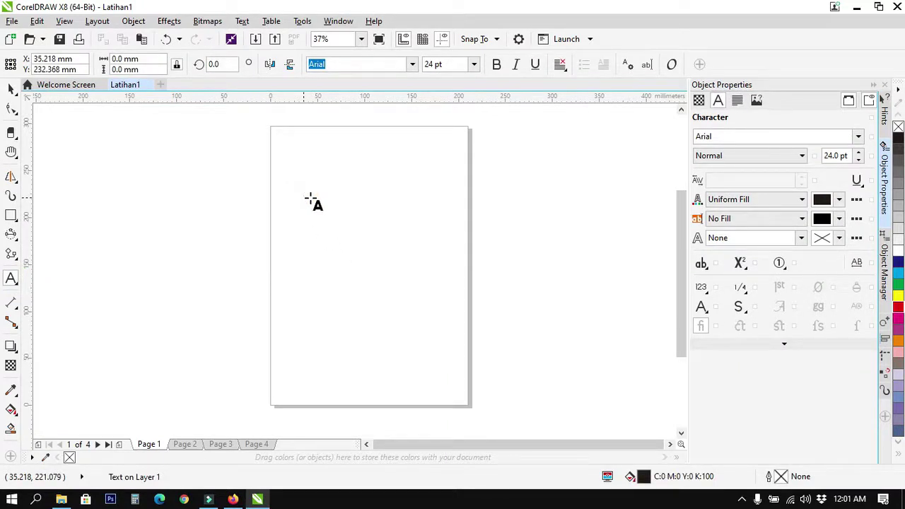
{"action": "type", "text": "BAYANGA"}
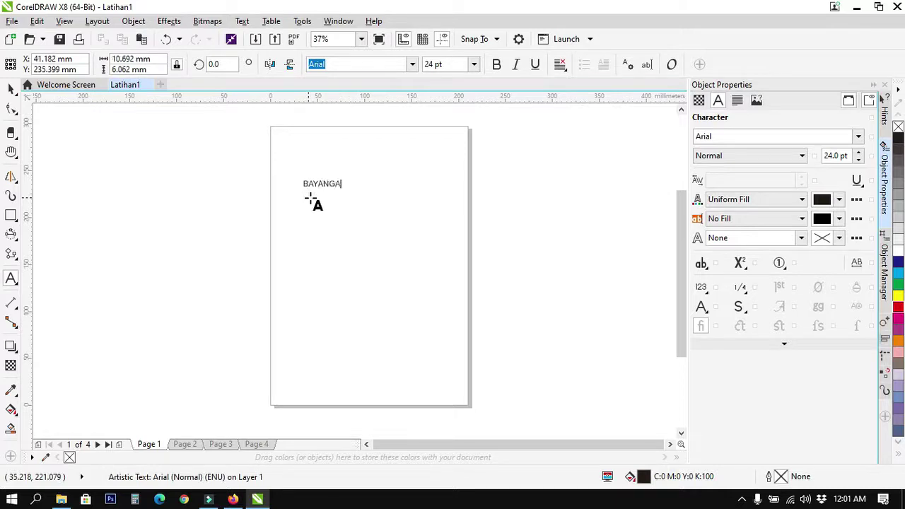
{"action": "type", "text": "N"}
{"action": "scroll", "coordinate": [360, 185], "scroll_direction": "up", "scroll_amount": 2}
- Make the BAYANGAN text bold, enlarge it to about 35.5 pt, and shift it slightly up and left
{"action": "left_click", "coordinate": [11, 89]}
{"action": "scroll", "coordinate": [268, 129], "scroll_direction": "up", "scroll_amount": 2}
{"action": "left_click", "coordinate": [497, 64]}
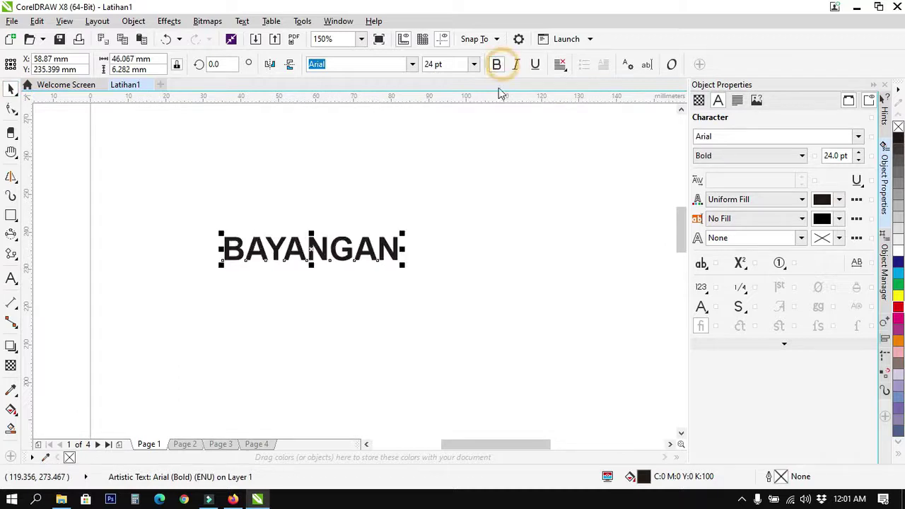
{"action": "left_click_drag", "start_coordinate": [402, 262], "coordinate": [466, 307]}
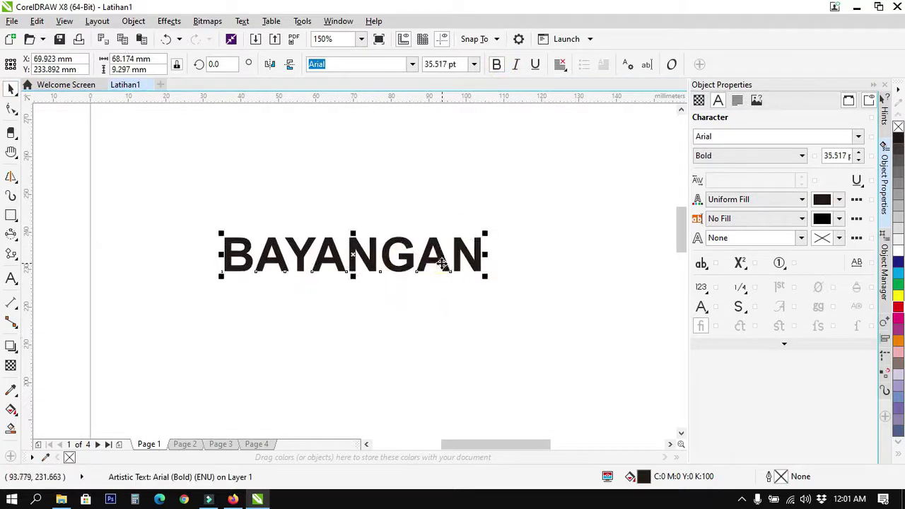
{"action": "left_click_drag", "start_coordinate": [440, 261], "coordinate": [413, 238]}
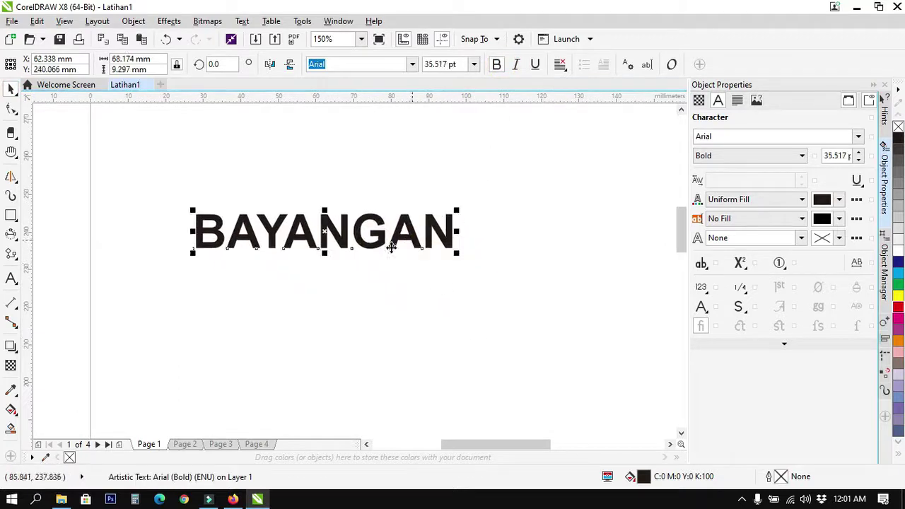
- Apply a Drop Shadow to the BAYANGAN text, offset slightly down and to the right, and deselect it
{"action": "left_click", "coordinate": [16, 351]}
{"action": "left_click", "coordinate": [57, 347]}
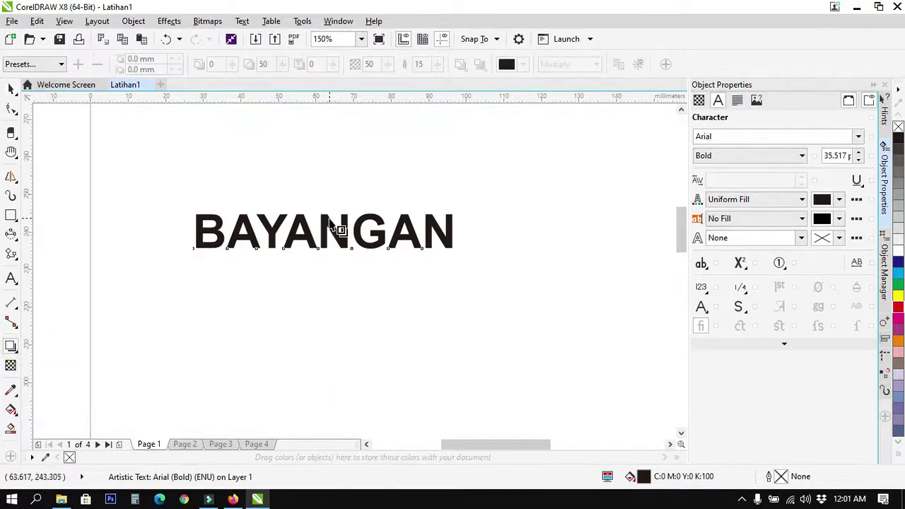
{"action": "left_click_drag", "start_coordinate": [328, 228], "coordinate": [335, 253]}
{"action": "left_click", "coordinate": [283, 299]}
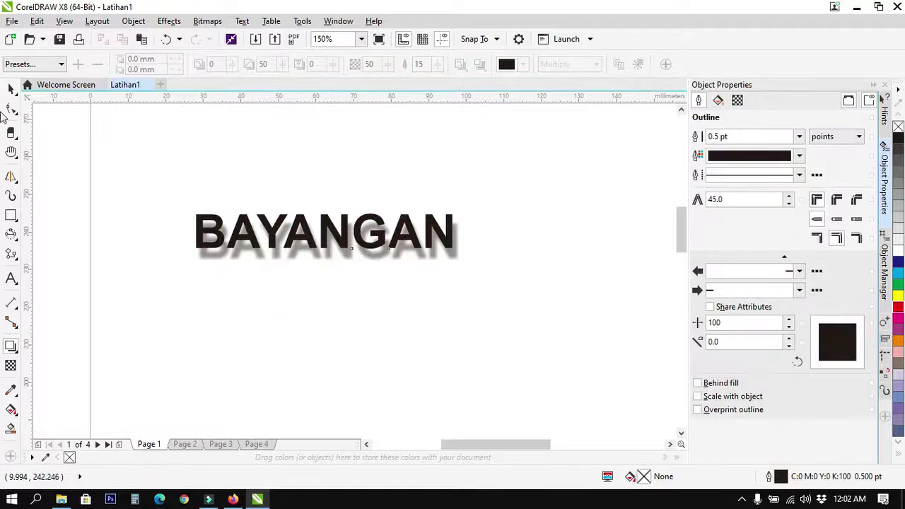
{"action": "left_click", "coordinate": [11, 87]}
- Add the artistic text "Contour" below the BAYANGAN text
{"action": "left_click", "coordinate": [13, 348]}
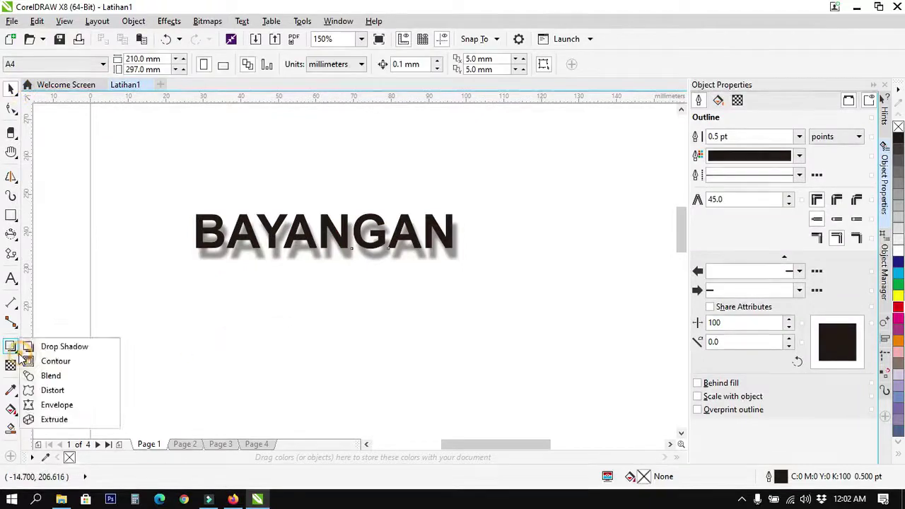
{"action": "left_click", "coordinate": [12, 88]}
{"action": "left_click", "coordinate": [14, 280]}
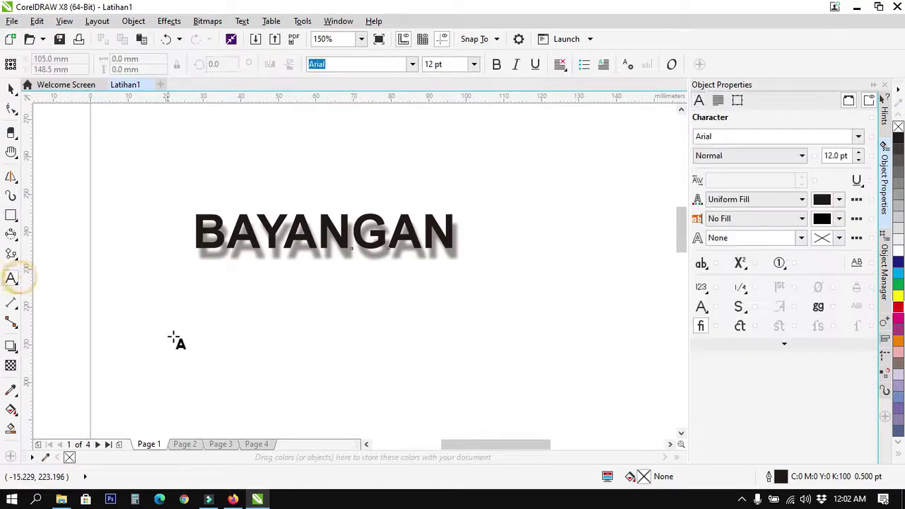
{"action": "left_click", "coordinate": [182, 331]}
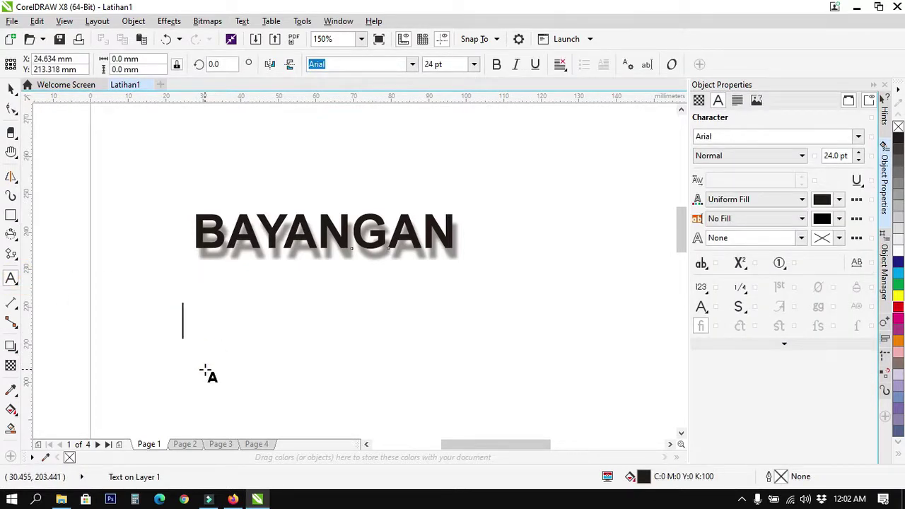
{"action": "type", "text": "Contour"}
- Enlarge the Contour text to about 52.5 pt, move it slightly right, and make it bold
{"action": "left_click", "coordinate": [11, 346]}
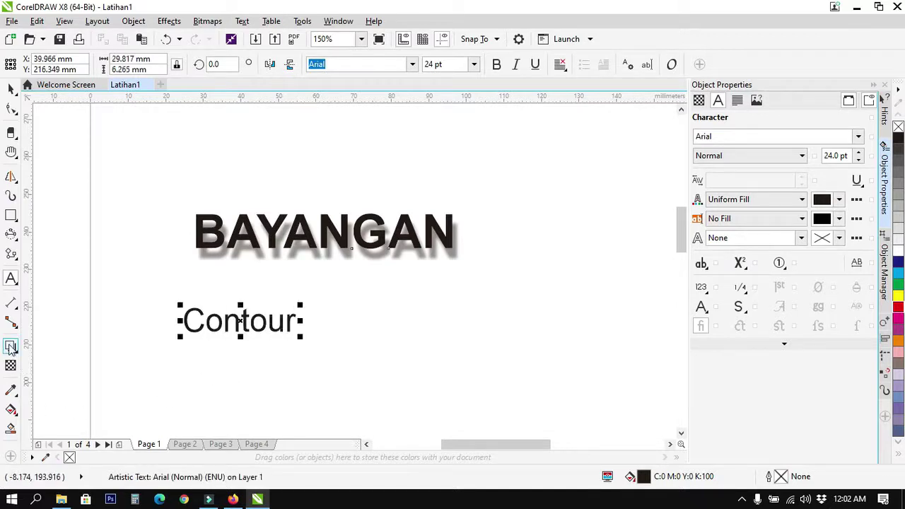
{"action": "left_click", "coordinate": [16, 348]}
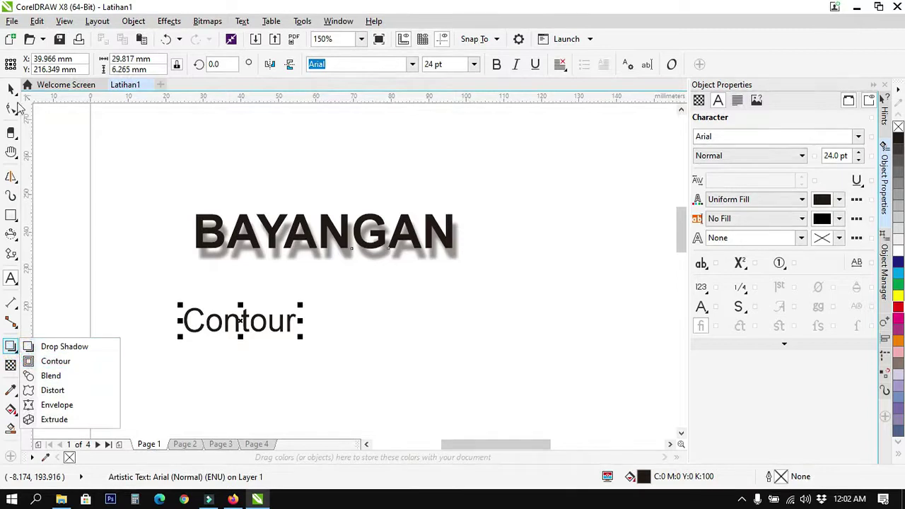
{"action": "left_click", "coordinate": [11, 90]}
{"action": "left_click_drag", "start_coordinate": [301, 336], "coordinate": [424, 374]}
{"action": "left_click_drag", "start_coordinate": [400, 348], "coordinate": [424, 353]}
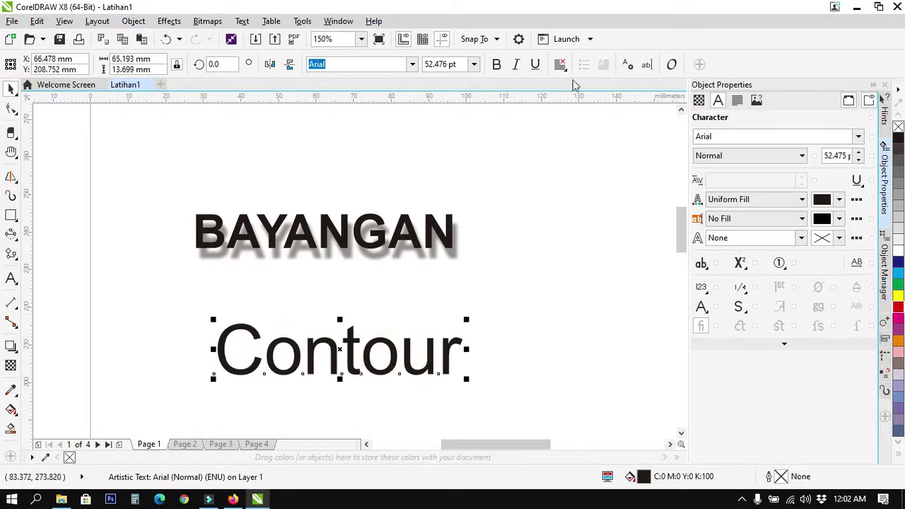
{"action": "left_click", "coordinate": [497, 65]}
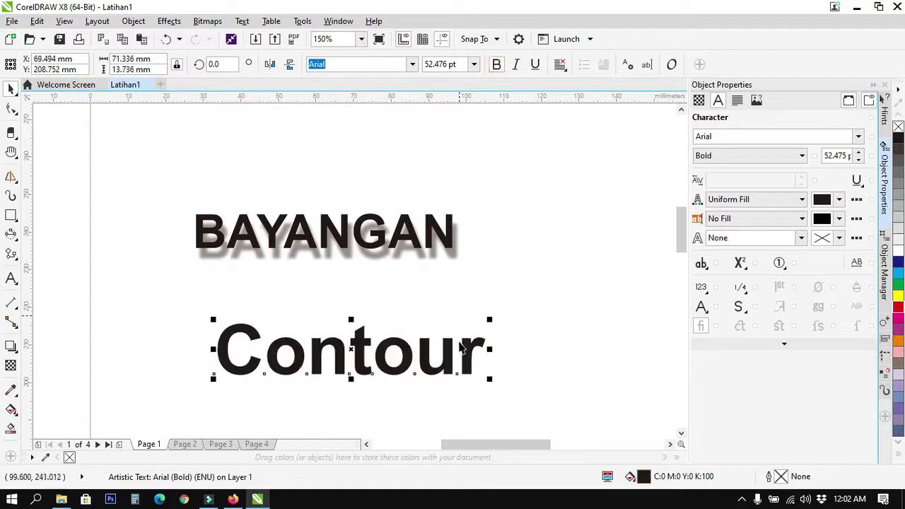
- Try to apply a To Center contour to the Contour text with an offset of 5.025 mm
{"action": "left_click", "coordinate": [16, 349]}
{"action": "left_click", "coordinate": [36, 362]}
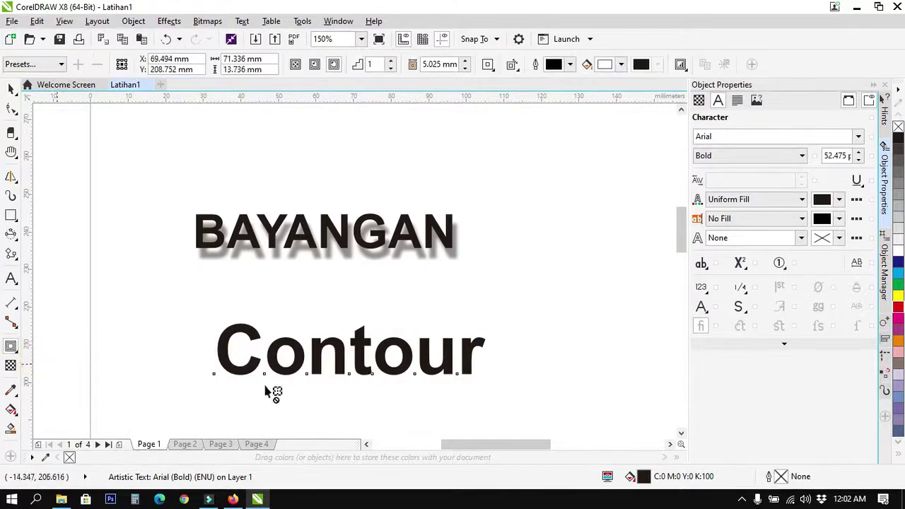
{"action": "scroll", "coordinate": [398, 387], "scroll_direction": "up", "scroll_amount": 2}
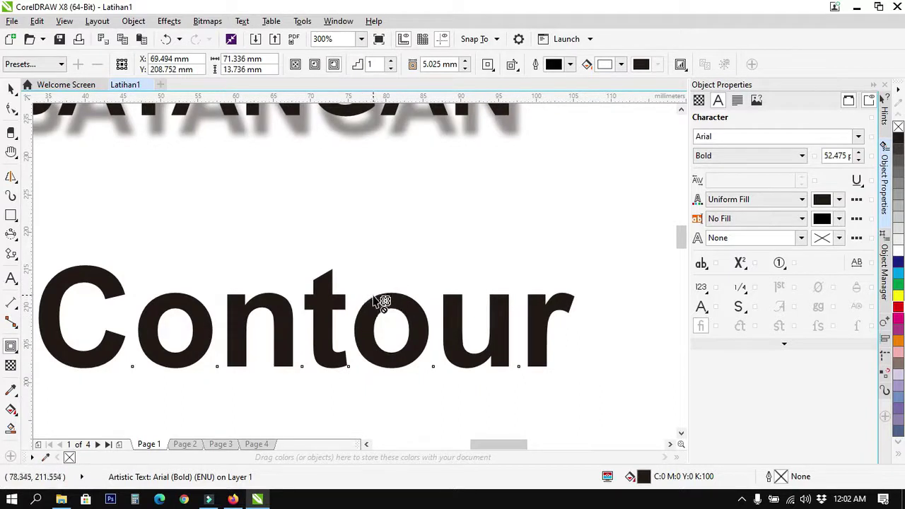
{"action": "left_click", "coordinate": [295, 65]}
{"action": "left_click", "coordinate": [495, 282]}
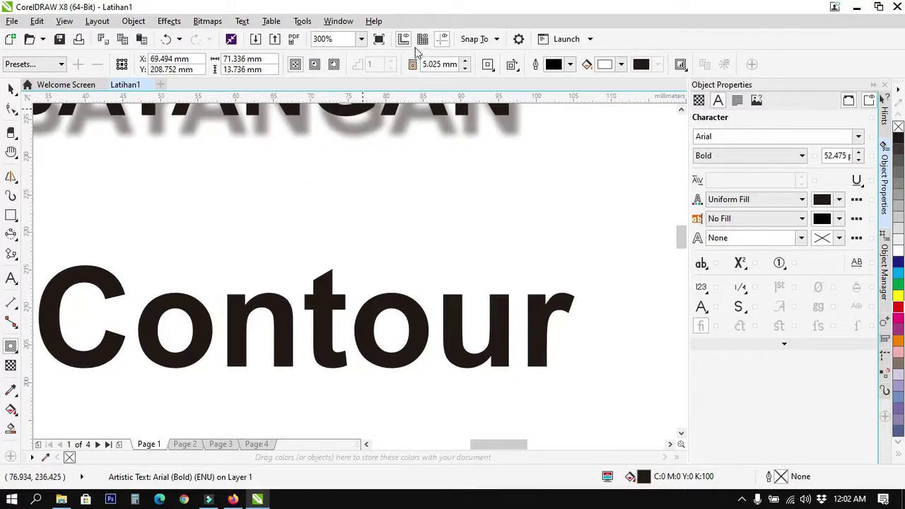
- Reduce the Contour text's contour offset to 0.3 mm
{"action": "left_click", "coordinate": [464, 68]}
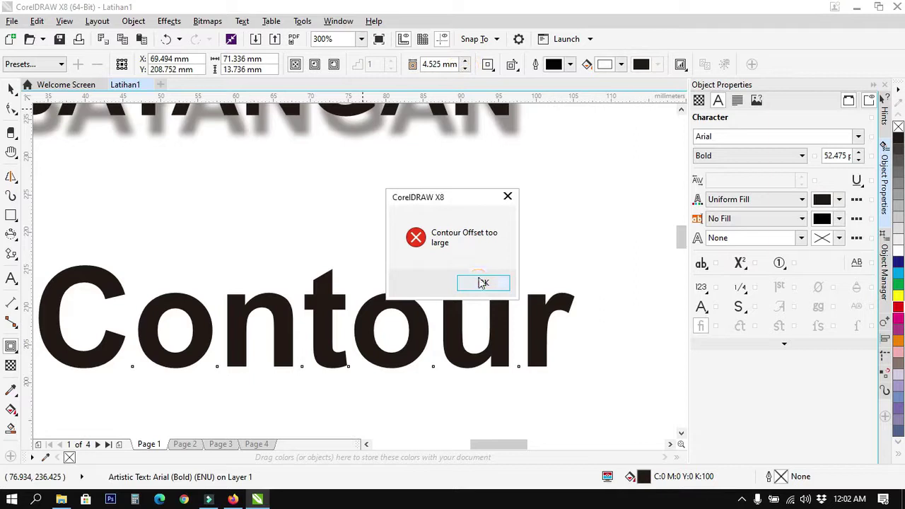
{"action": "left_click", "coordinate": [485, 283]}
{"action": "double_click", "coordinate": [444, 62]}
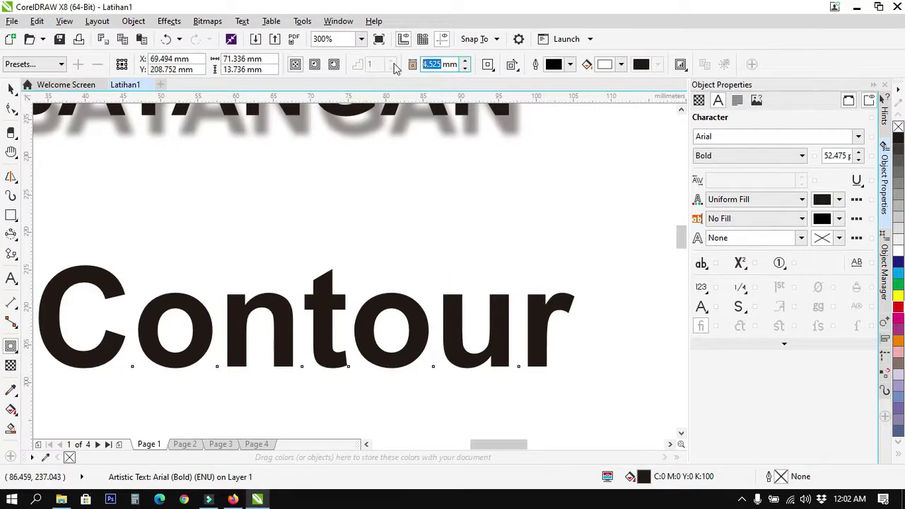
{"action": "type", "text": "0"}
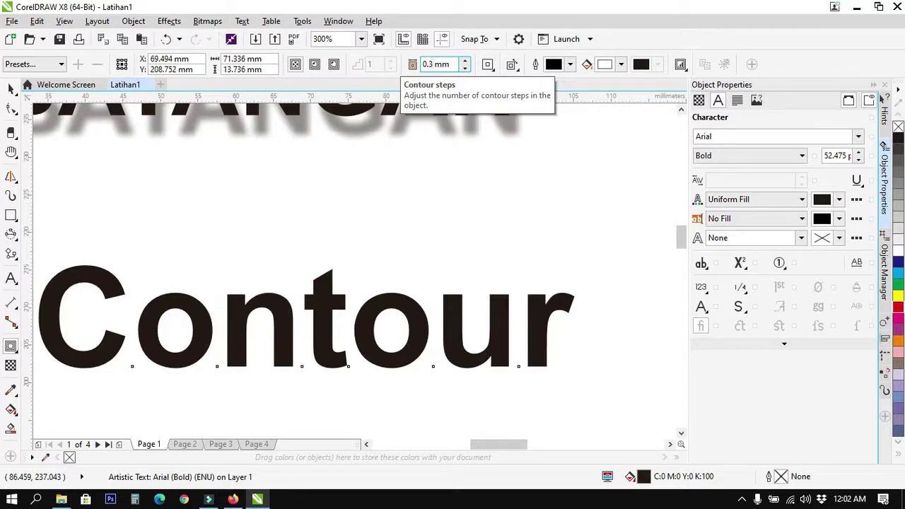
{"action": "type", "text": ".3"}
{"action": "key", "text": "Return"}
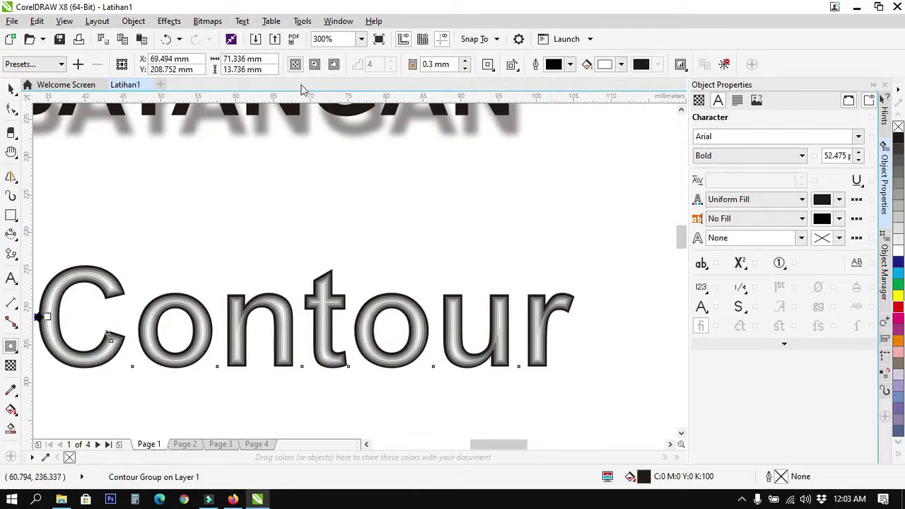
- Try an inside contour with two steps on the Contour text
{"action": "scroll", "coordinate": [242, 367], "scroll_direction": "up", "scroll_amount": 1}
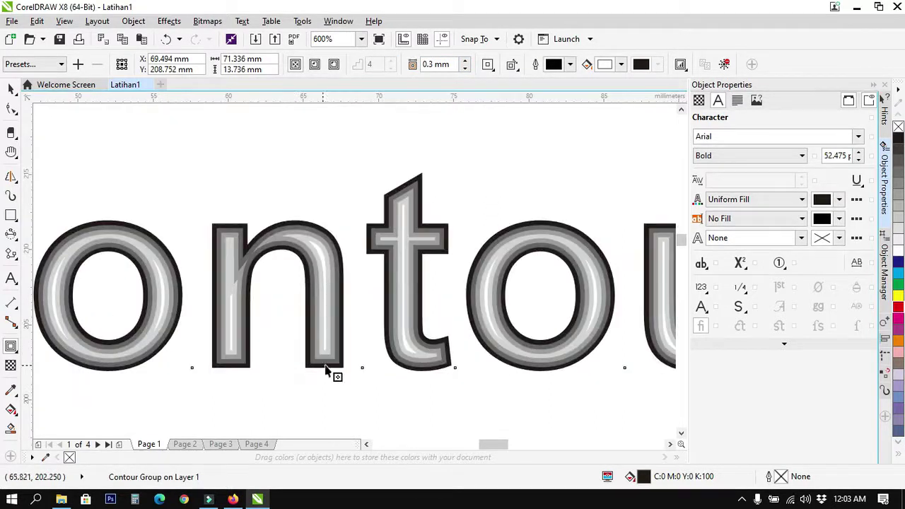
{"action": "left_click", "coordinate": [315, 69]}
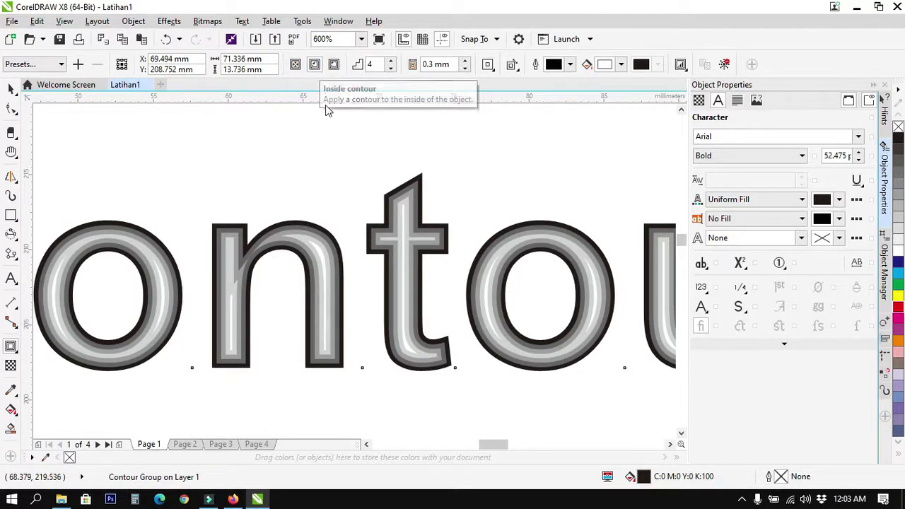
{"action": "scroll", "coordinate": [336, 114], "scroll_direction": "down", "scroll_amount": 1}
{"action": "left_click", "coordinate": [391, 68]}
{"action": "left_click", "coordinate": [390, 68]}
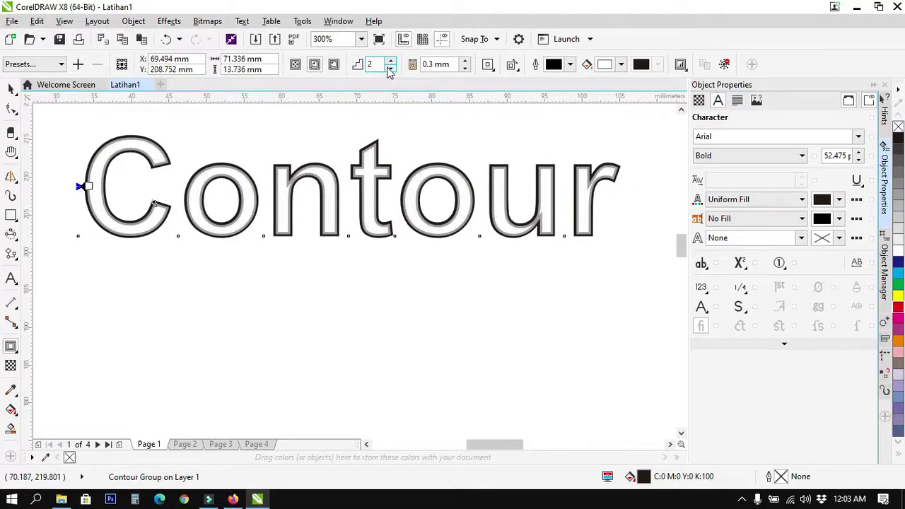
- Try the To Center contour again on the Contour text and inspect the letters up close
{"action": "left_click", "coordinate": [295, 66]}
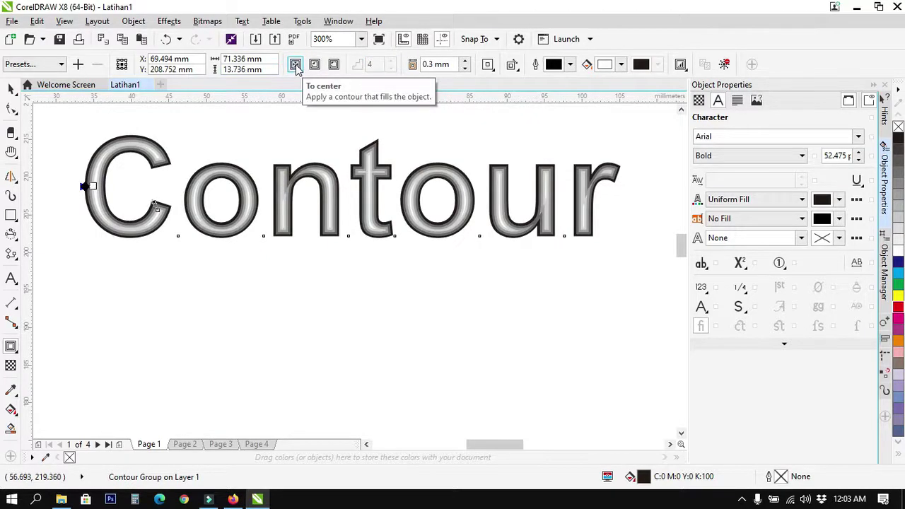
{"action": "scroll", "coordinate": [359, 164], "scroll_direction": "up", "scroll_amount": 2}
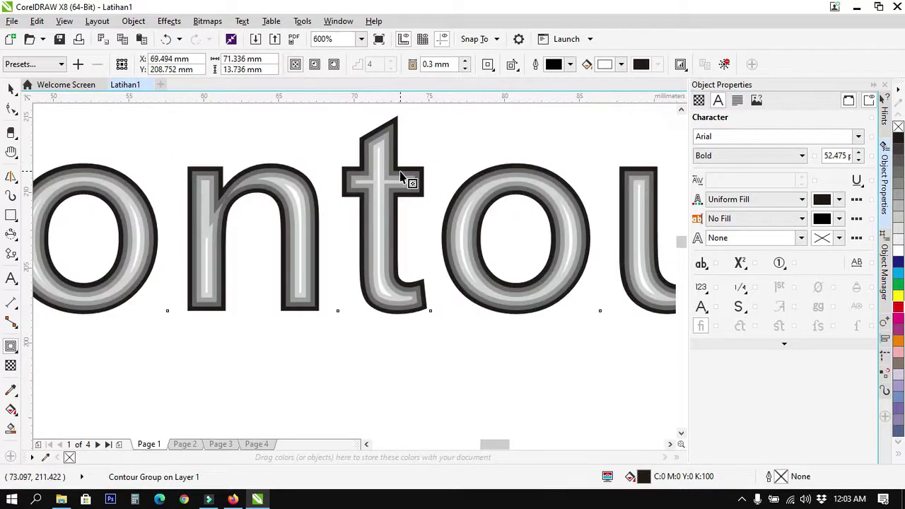
{"action": "scroll", "coordinate": [400, 176], "scroll_direction": "down", "scroll_amount": 2}
{"action": "scroll", "coordinate": [476, 186], "scroll_direction": "up", "scroll_amount": 2}
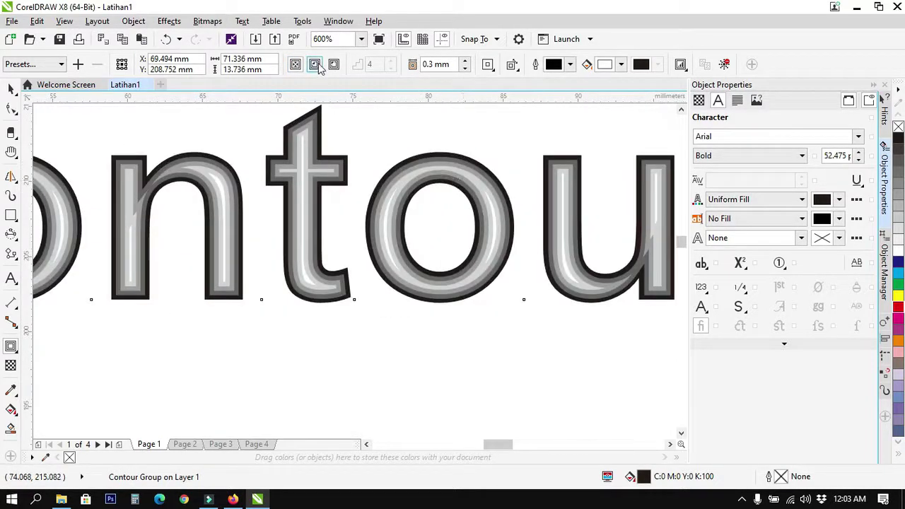
- Switch the Contour text to an inside contour, comparing different step counts and ending at two steps
{"action": "left_click", "coordinate": [316, 64]}
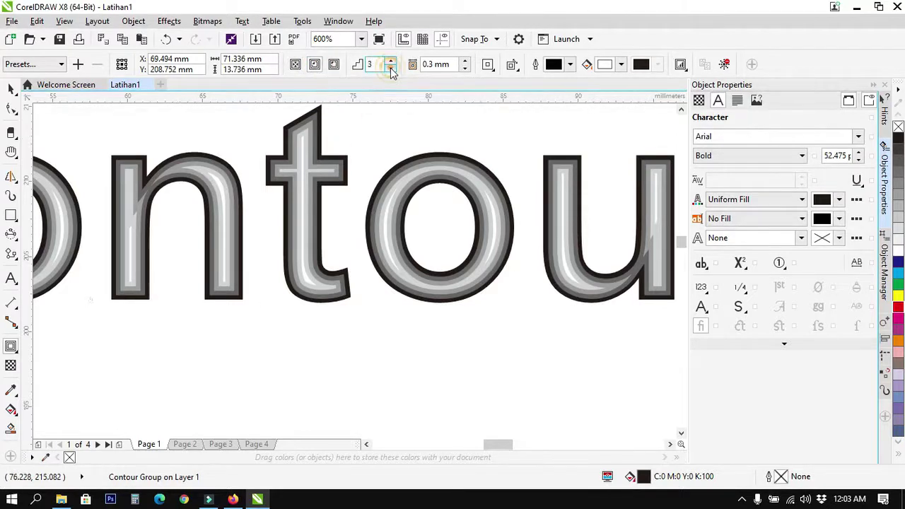
{"action": "left_click", "coordinate": [391, 67]}
{"action": "left_click", "coordinate": [390, 68]}
{"action": "left_click", "coordinate": [391, 61]}
{"action": "left_click", "coordinate": [391, 69]}
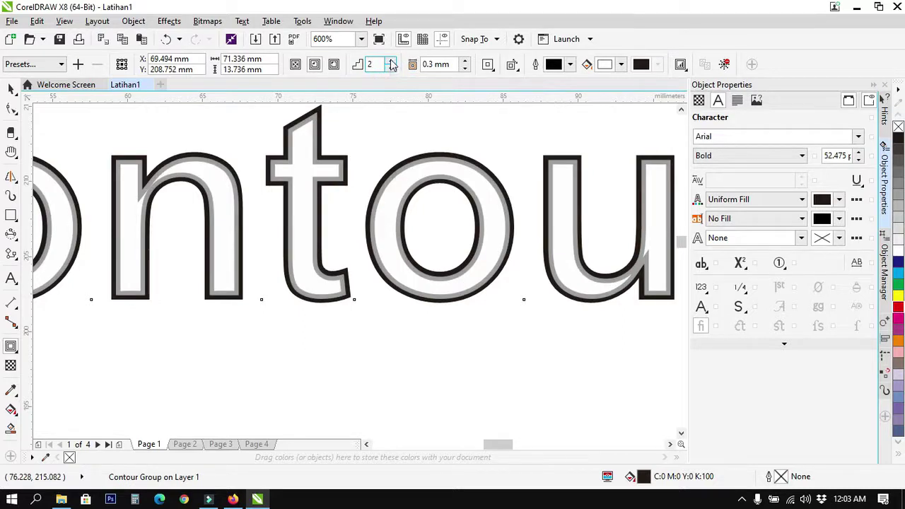
{"action": "left_click", "coordinate": [390, 68]}
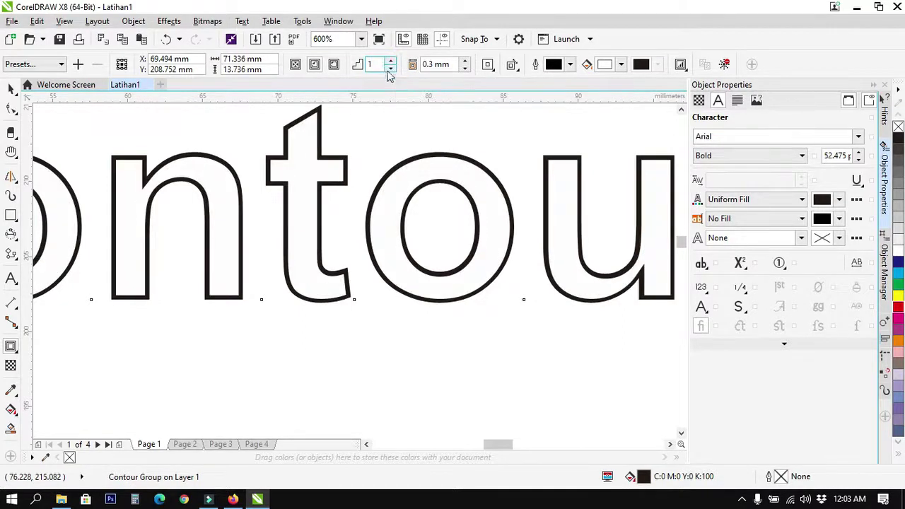
{"action": "left_click", "coordinate": [391, 62]}
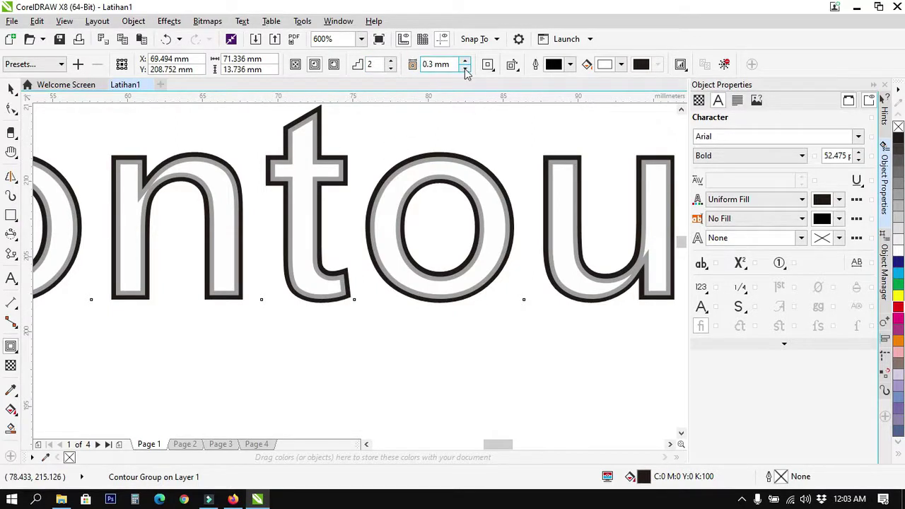
- Change the Contour text's contour to an outside contour and inspect the letter edges
{"action": "left_click", "coordinate": [334, 65]}
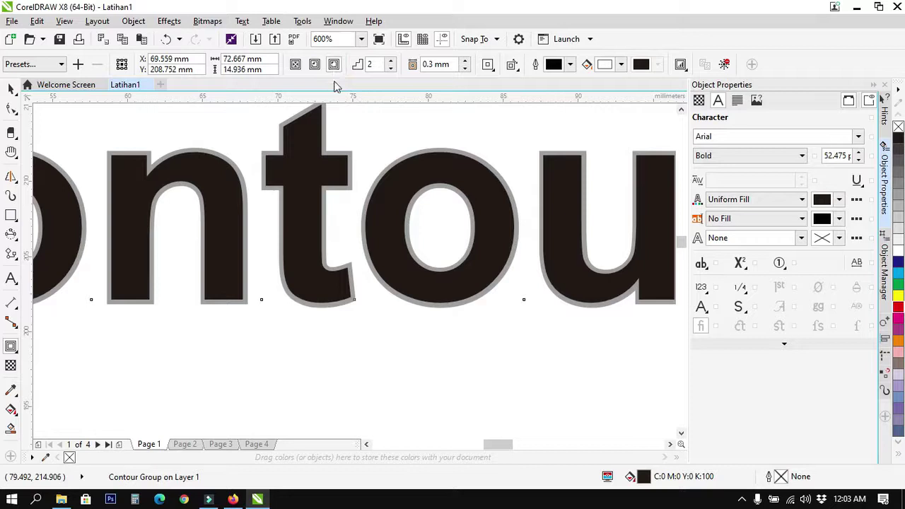
{"action": "scroll", "coordinate": [322, 134], "scroll_direction": "down", "scroll_amount": 2}
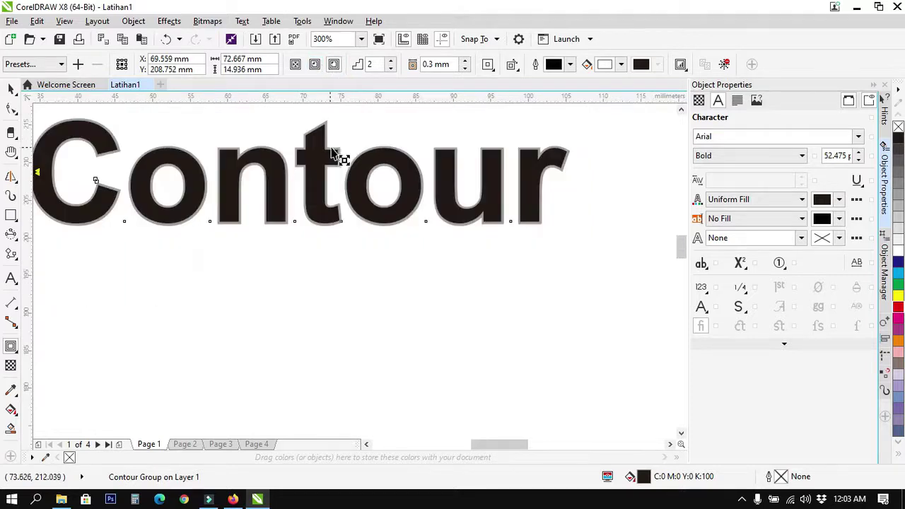
{"action": "scroll", "coordinate": [322, 138], "scroll_direction": "up", "scroll_amount": 1}
{"action": "scroll", "coordinate": [332, 175], "scroll_direction": "down", "scroll_amount": 1}
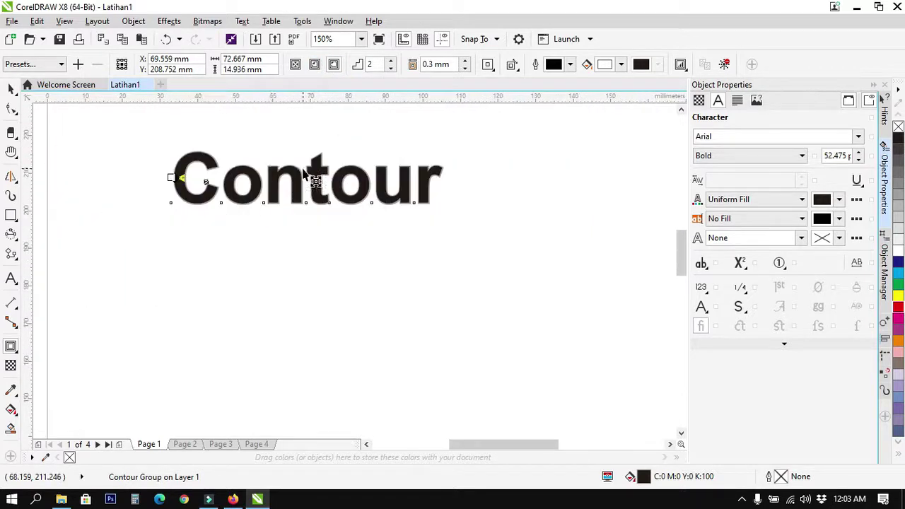
{"action": "scroll", "coordinate": [283, 166], "scroll_direction": "up", "scroll_amount": 1}
{"action": "scroll", "coordinate": [357, 172], "scroll_direction": "up", "scroll_amount": 1}
- Raise the number of outside contour steps on the Contour text to 7
{"action": "left_click", "coordinate": [392, 61]}
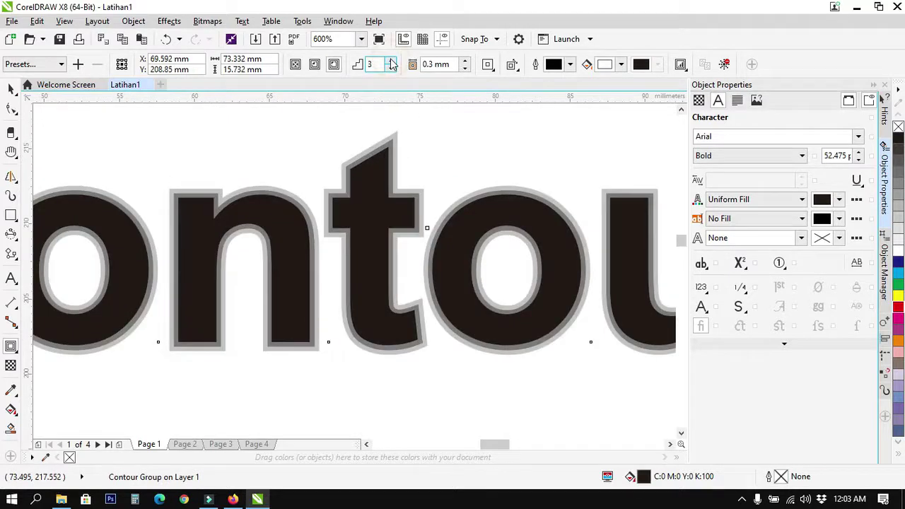
{"action": "left_click", "coordinate": [392, 61]}
{"action": "left_click", "coordinate": [392, 62]}
{"action": "left_click", "coordinate": [393, 61]}
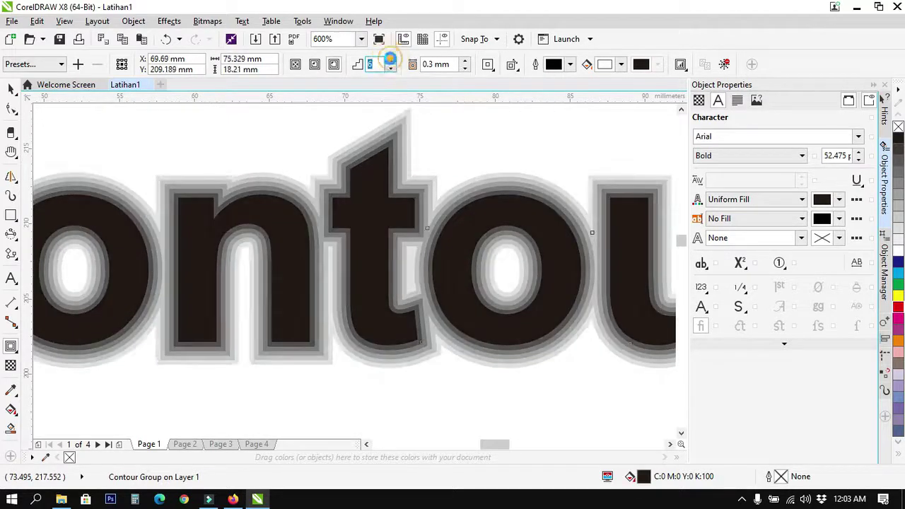
{"action": "left_click", "coordinate": [393, 62]}
{"action": "scroll", "coordinate": [439, 233], "scroll_direction": "down", "scroll_amount": 2}
{"action": "scroll", "coordinate": [427, 186], "scroll_direction": "up", "scroll_amount": 1}
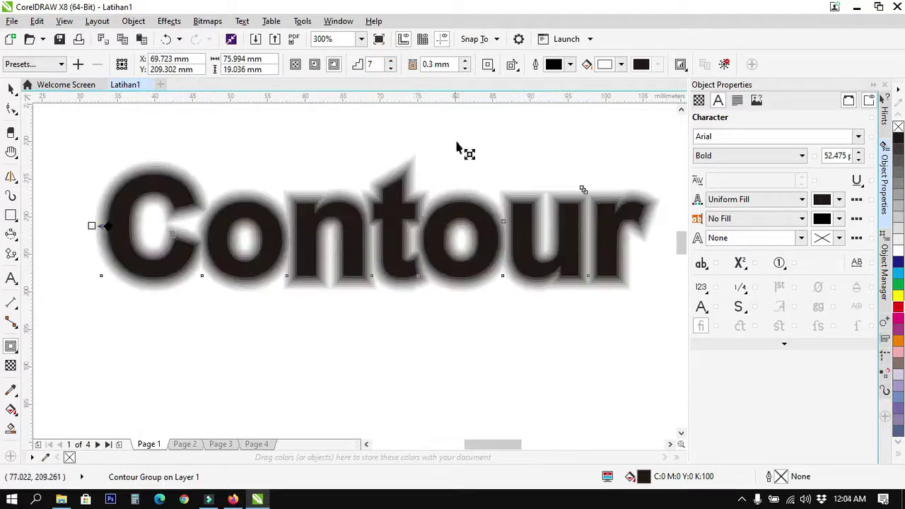
- Reduce the Contour text's outside contour to 3 steps
{"action": "left_click", "coordinate": [391, 68]}
{"action": "left_click", "coordinate": [391, 69]}
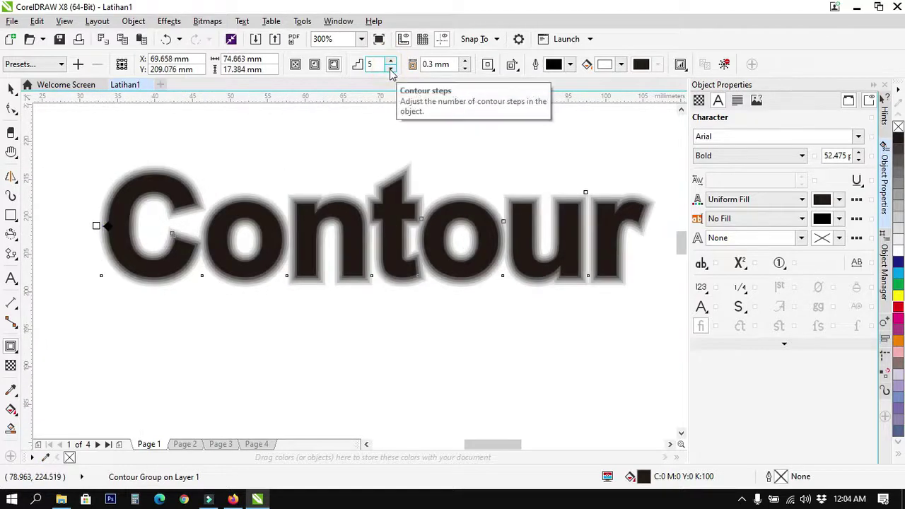
{"action": "left_click", "coordinate": [391, 69]}
{"action": "left_click", "coordinate": [392, 69]}
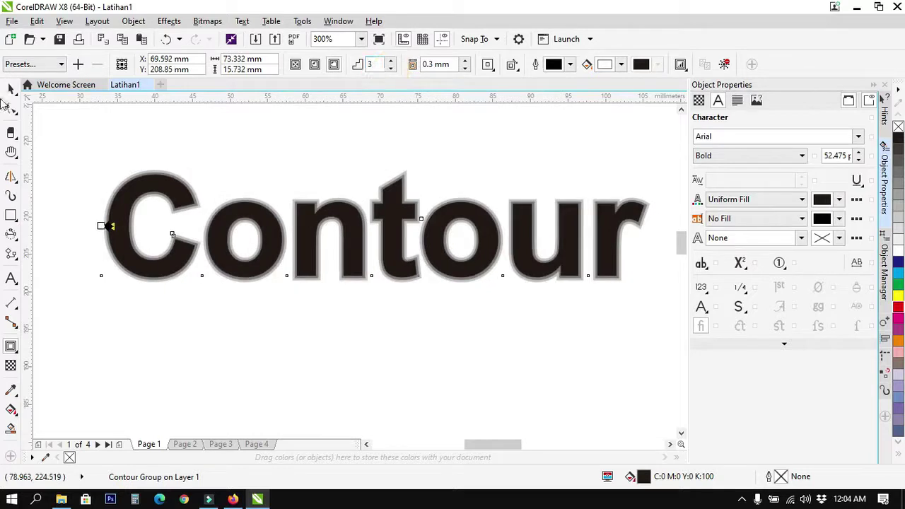
- Move the Contour text up directly beneath the BAYANGAN text and deselect it
{"action": "left_click", "coordinate": [9, 88]}
{"action": "left_click", "coordinate": [12, 347]}
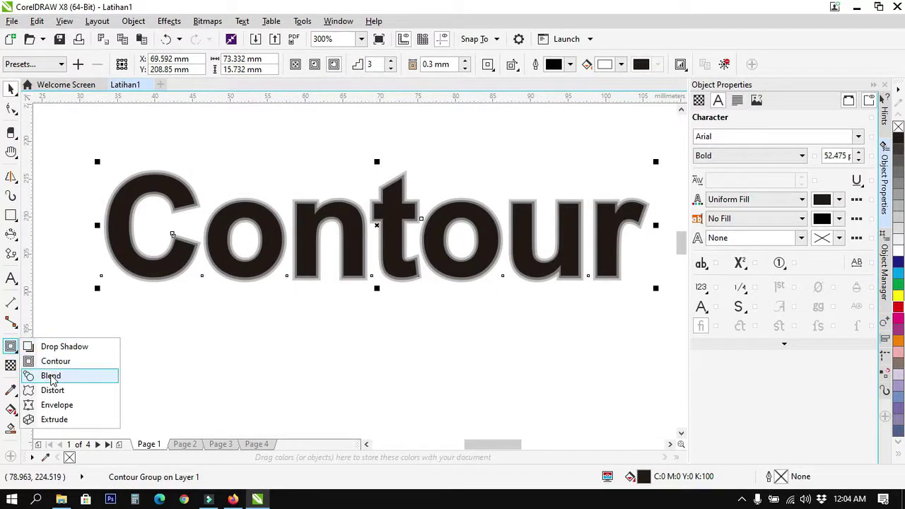
{"action": "left_click", "coordinate": [13, 91]}
{"action": "left_click", "coordinate": [29, 91]}
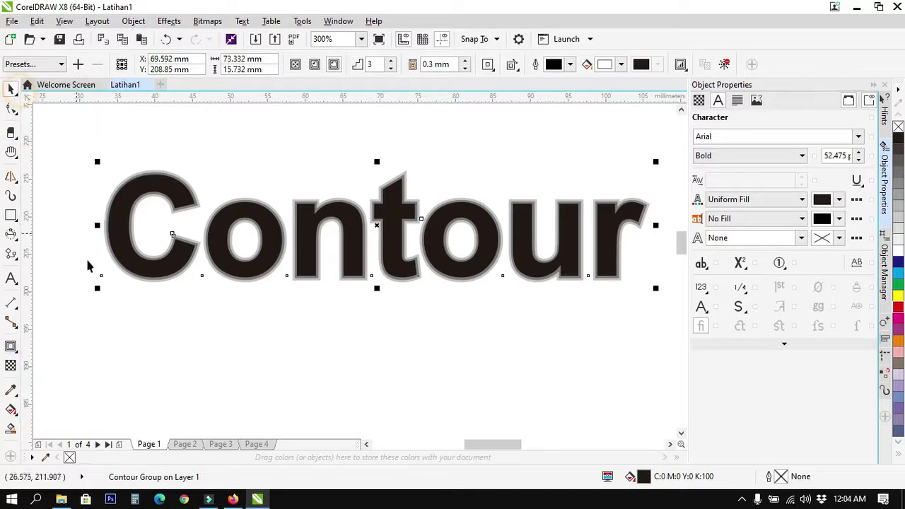
{"action": "left_click", "coordinate": [176, 353]}
{"action": "scroll", "coordinate": [181, 361], "scroll_direction": "down", "scroll_amount": 4}
{"action": "left_click_drag", "start_coordinate": [258, 342], "coordinate": [245, 310]}
{"action": "left_click", "coordinate": [345, 314]}
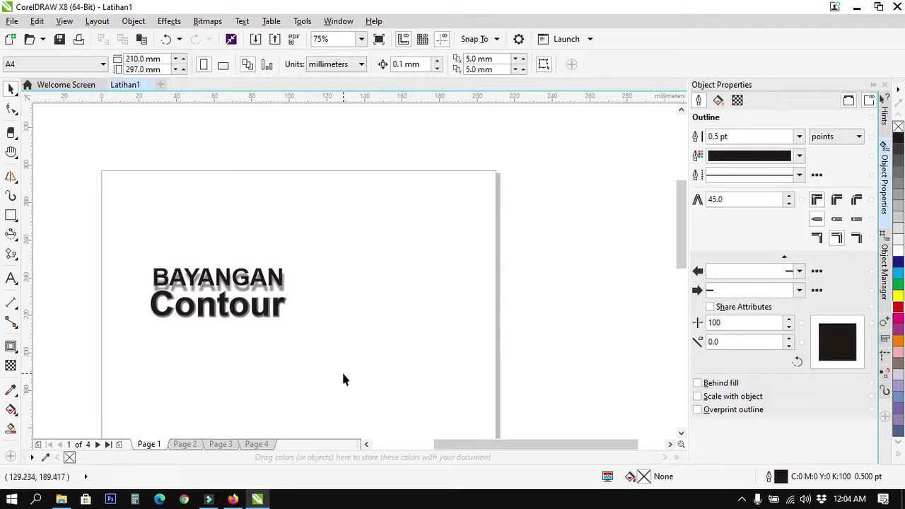
- Draw a rectangle about 33 × 24 mm on the empty page area to the right of the two texts
{"action": "scroll", "coordinate": [343, 379], "scroll_direction": "up", "scroll_amount": 2}
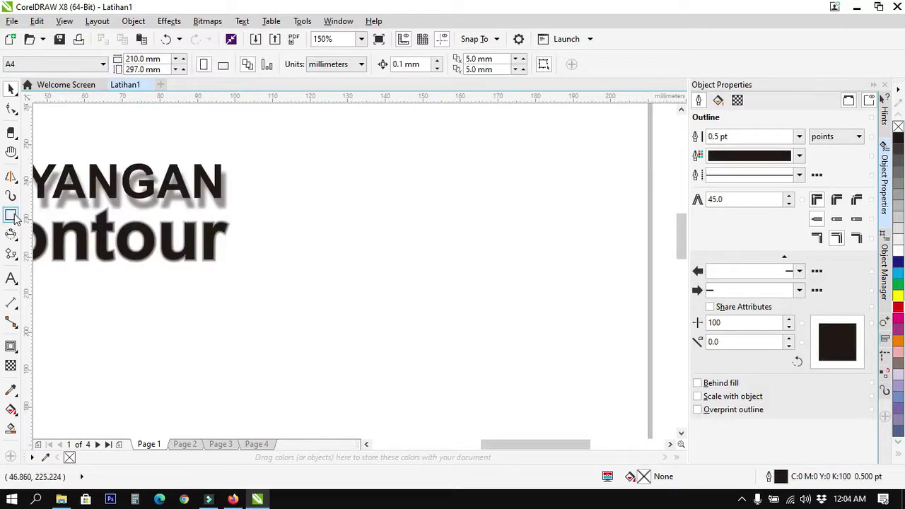
{"action": "left_click", "coordinate": [16, 235]}
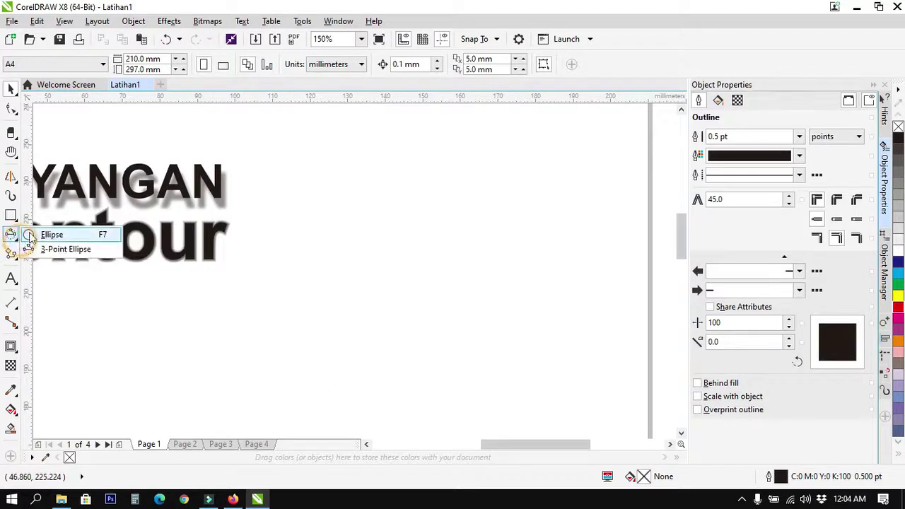
{"action": "left_click", "coordinate": [49, 235]}
{"action": "left_click", "coordinate": [15, 216]}
{"action": "left_click_drag", "start_coordinate": [366, 168], "coordinate": [489, 260]}
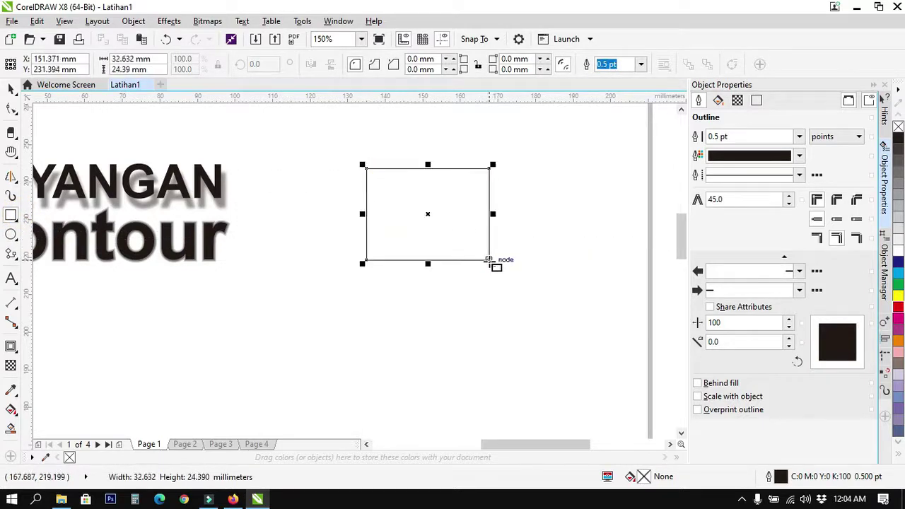
- Draw a circle about 24.5 mm in diameter below the rectangle
{"action": "left_click", "coordinate": [14, 237]}
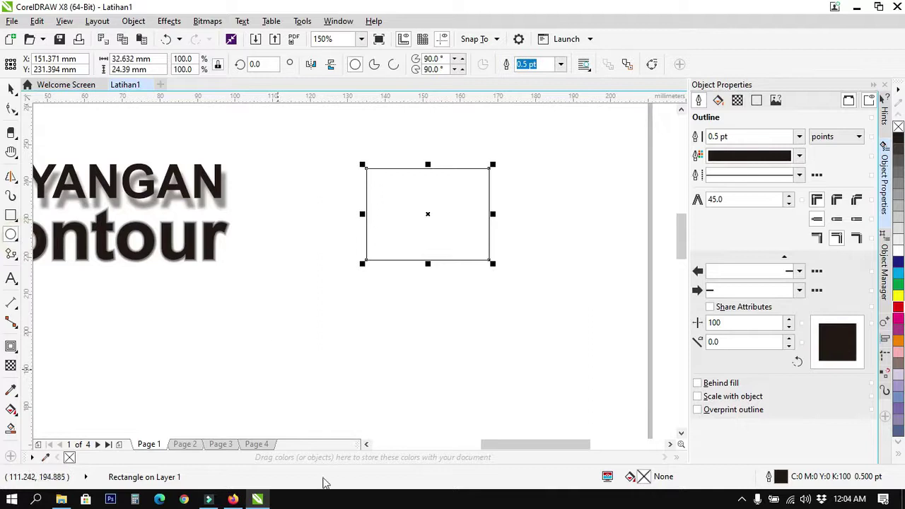
{"action": "scroll", "coordinate": [389, 360], "scroll_direction": "down", "scroll_amount": 2}
{"action": "scroll", "coordinate": [375, 390], "scroll_direction": "up", "scroll_amount": 2}
{"action": "left_click_drag", "start_coordinate": [326, 283], "coordinate": [419, 376]}
- Reposition the rectangle and the circle so they sit one above the other with a clear gap between them
{"action": "left_click", "coordinate": [11, 91]}
{"action": "left_click", "coordinate": [242, 279]}
{"action": "left_click", "coordinate": [428, 389]}
{"action": "scroll", "coordinate": [431, 374], "scroll_direction": "down", "scroll_amount": 1}
{"action": "left_click", "coordinate": [397, 272]}
{"action": "mouse_move", "coordinate": [439, 306]}
{"action": "left_mouse_down"}
{"action": "mouse_move", "coordinate": [423, 292]}
{"action": "mouse_move", "coordinate": [435, 304]}
{"action": "left_mouse_up"}
{"action": "left_click", "coordinate": [410, 311]}
{"action": "left_click", "coordinate": [413, 286]}
{"action": "left_click_drag", "start_coordinate": [414, 277], "coordinate": [410, 223]}
{"action": "left_click", "coordinate": [406, 346]}
{"action": "scroll", "coordinate": [406, 333], "scroll_direction": "up", "scroll_amount": 2}
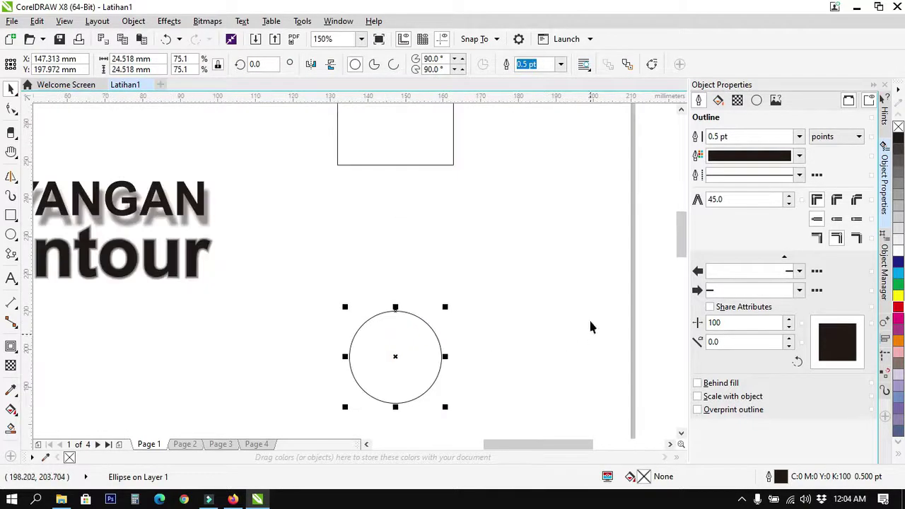
{"action": "left_click_drag", "start_coordinate": [425, 142], "coordinate": [426, 193]}
{"action": "left_click_drag", "start_coordinate": [409, 338], "coordinate": [417, 336]}
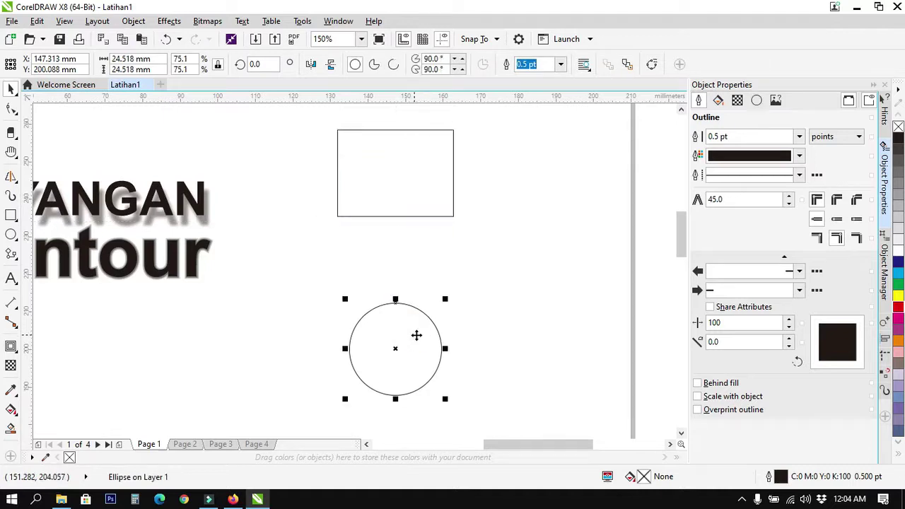
- Blend the rectangle into the circle below it using 20 blend steps
{"action": "left_click", "coordinate": [21, 349]}
{"action": "left_click", "coordinate": [42, 374]}
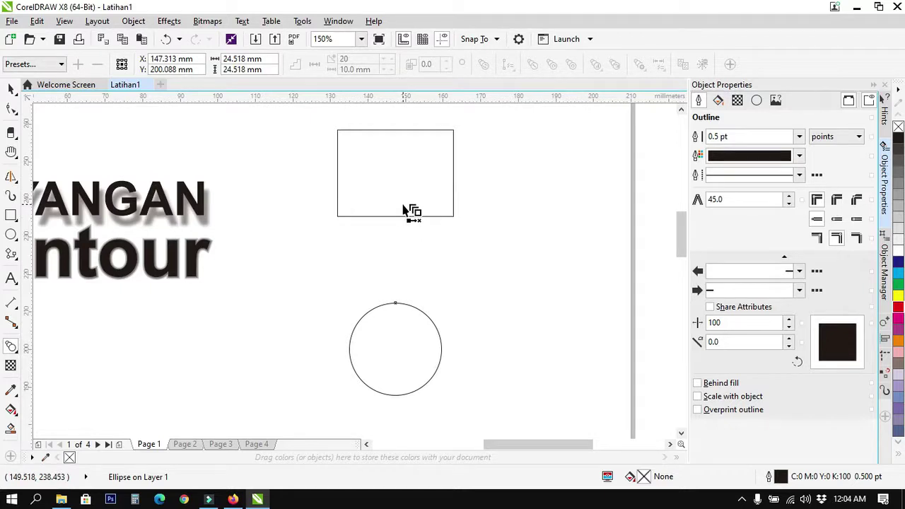
{"action": "left_click", "coordinate": [391, 170]}
{"action": "left_click", "coordinate": [393, 173]}
{"action": "left_click_drag", "start_coordinate": [393, 176], "coordinate": [404, 357]}
{"action": "scroll", "coordinate": [483, 237], "scroll_direction": "down", "scroll_amount": 2}
{"action": "scroll", "coordinate": [483, 236], "scroll_direction": "up", "scroll_amount": 2}
- Move the blend's circle to the left so the blended shapes run diagonally
{"action": "left_click", "coordinate": [11, 89]}
{"action": "left_click", "coordinate": [243, 170]}
{"action": "left_click_drag", "start_coordinate": [394, 376], "coordinate": [289, 370]}
{"action": "scroll", "coordinate": [289, 369], "scroll_direction": "down", "scroll_amount": 2}
{"action": "left_click", "coordinate": [344, 376]}
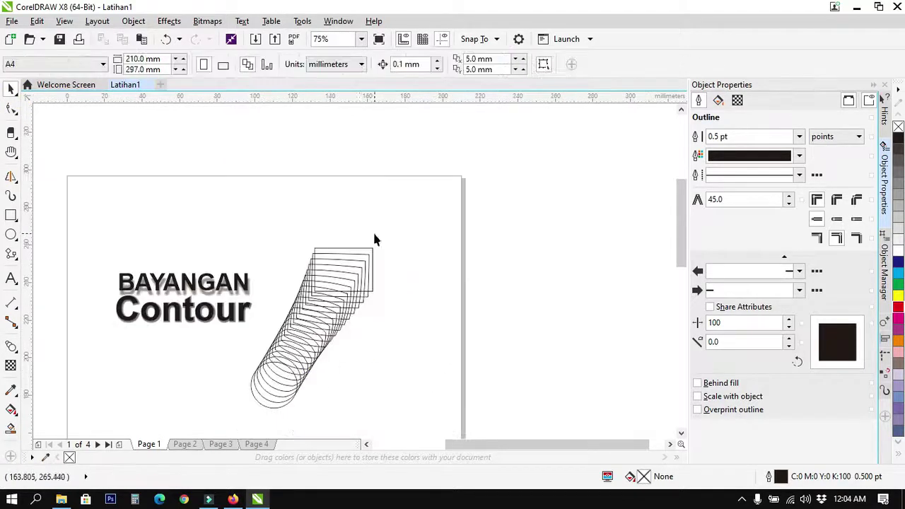
- Move the whole blend group up and slightly right on the page, and deselect it
{"action": "left_click", "coordinate": [323, 293]}
{"action": "left_click_drag", "start_coordinate": [311, 329], "coordinate": [331, 285]}
{"action": "left_click", "coordinate": [376, 311]}
{"action": "left_click", "coordinate": [330, 289]}
{"action": "left_click", "coordinate": [384, 319]}
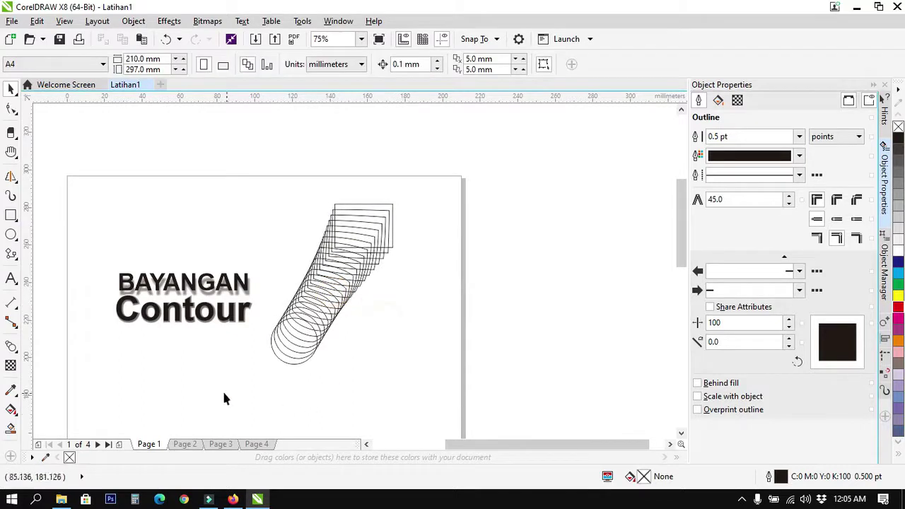
- Draw a rectangle about 45 × 38 mm below the Contour text
{"action": "left_click", "coordinate": [10, 346]}
{"action": "left_click", "coordinate": [158, 386]}
{"action": "scroll", "coordinate": [166, 394], "scroll_direction": "down", "scroll_amount": 2}
{"action": "scroll", "coordinate": [167, 394], "scroll_direction": "up", "scroll_amount": 4}
{"action": "left_click", "coordinate": [11, 216]}
{"action": "left_click_drag", "start_coordinate": [113, 256], "coordinate": [284, 401]}
{"action": "scroll", "coordinate": [293, 382], "scroll_direction": "down", "scroll_amount": 2}
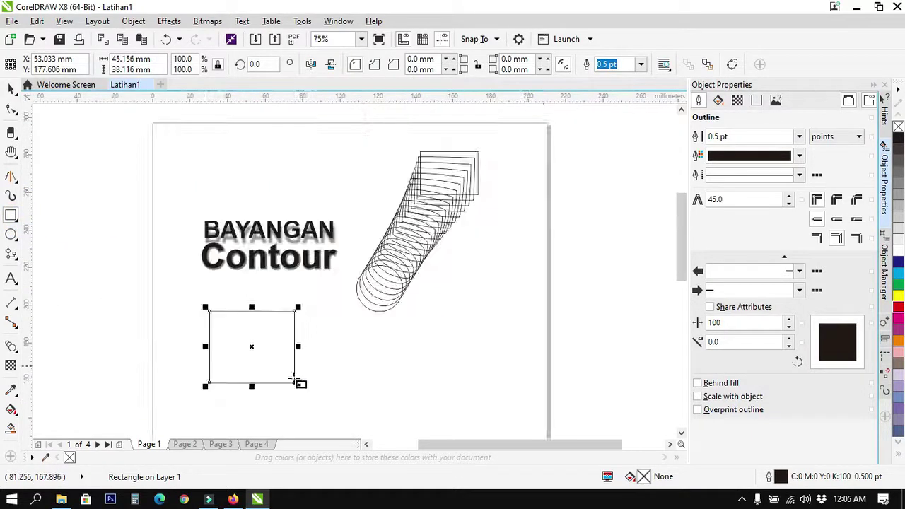
- Apply a twister distortion with the Distort tool, starting at the middle of the rectangle's bottom edge
{"action": "left_click", "coordinate": [14, 352]}
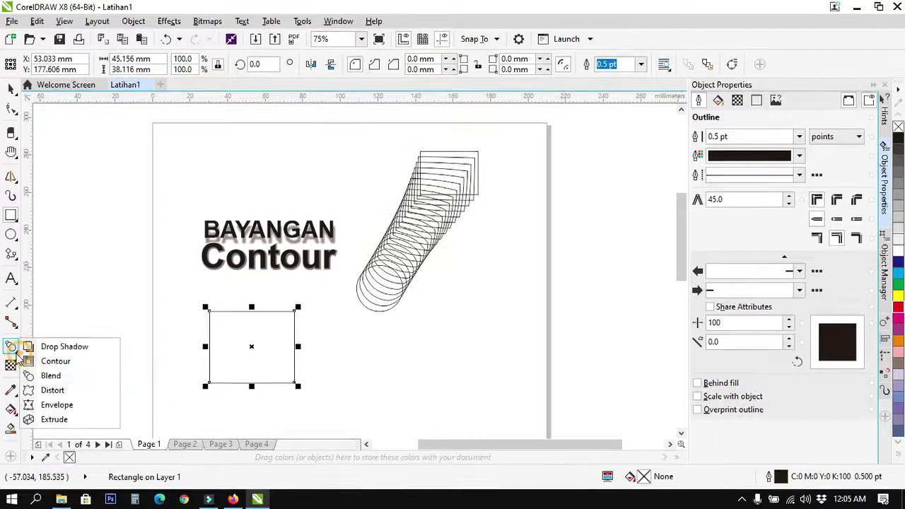
{"action": "left_click", "coordinate": [45, 389]}
{"action": "scroll", "coordinate": [249, 383], "scroll_direction": "up", "scroll_amount": 2}
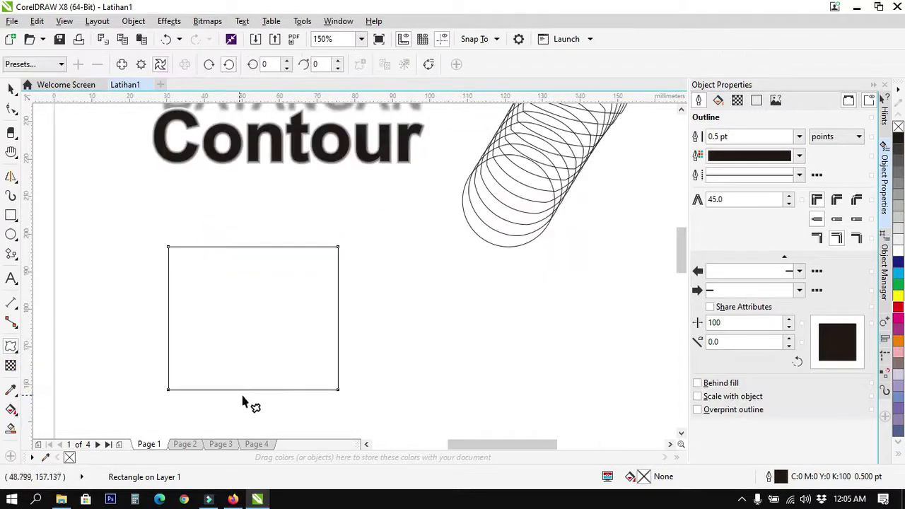
{"action": "left_click_drag", "start_coordinate": [253, 396], "coordinate": [294, 398]}
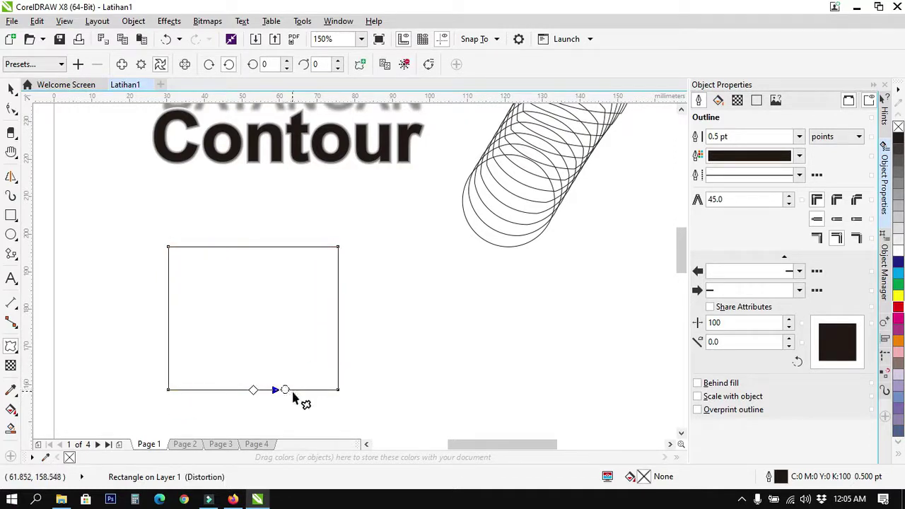
- Try a push and pull distortion from the rectangle's left edge, and undo it
{"action": "left_click", "coordinate": [122, 64]}
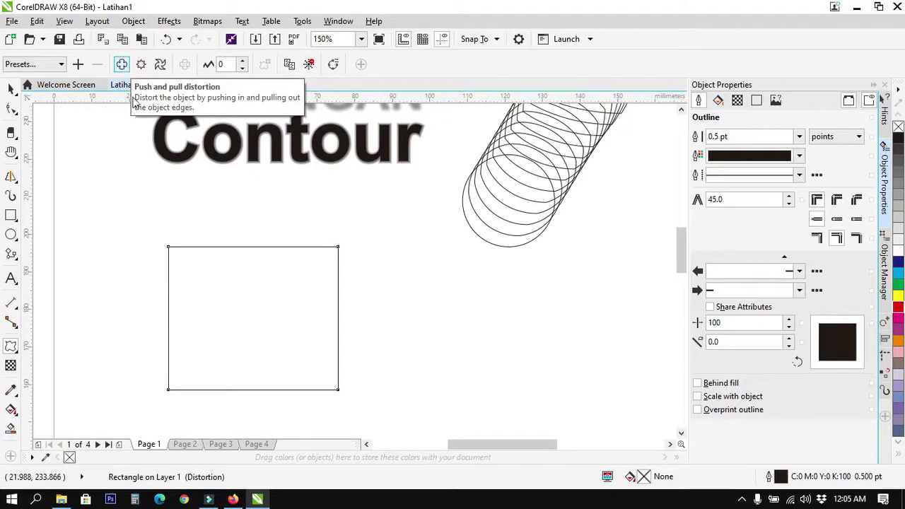
{"action": "left_click_drag", "start_coordinate": [167, 316], "coordinate": [198, 314]}
{"action": "key", "text": "ctrl+z"}
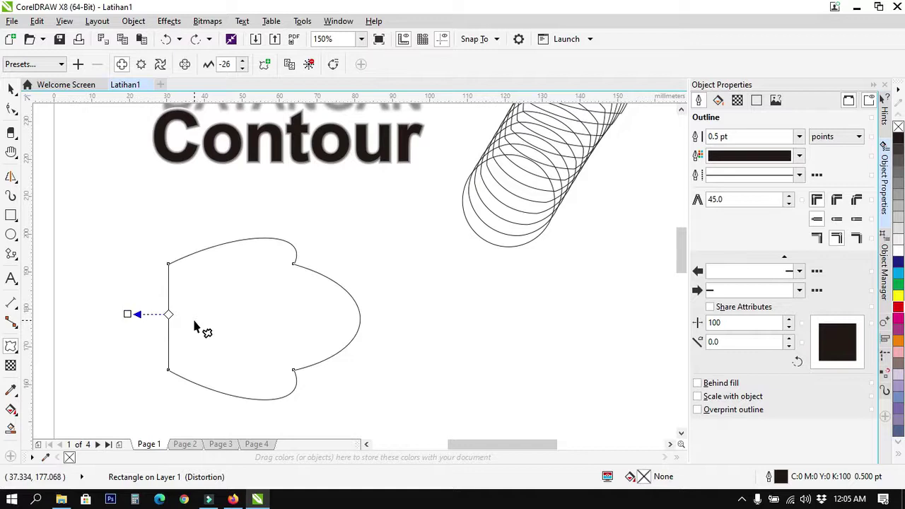
{"action": "key", "text": "z"}
{"action": "key", "text": "ctrl+z"}
{"action": "key", "text": "ctrl+z"}
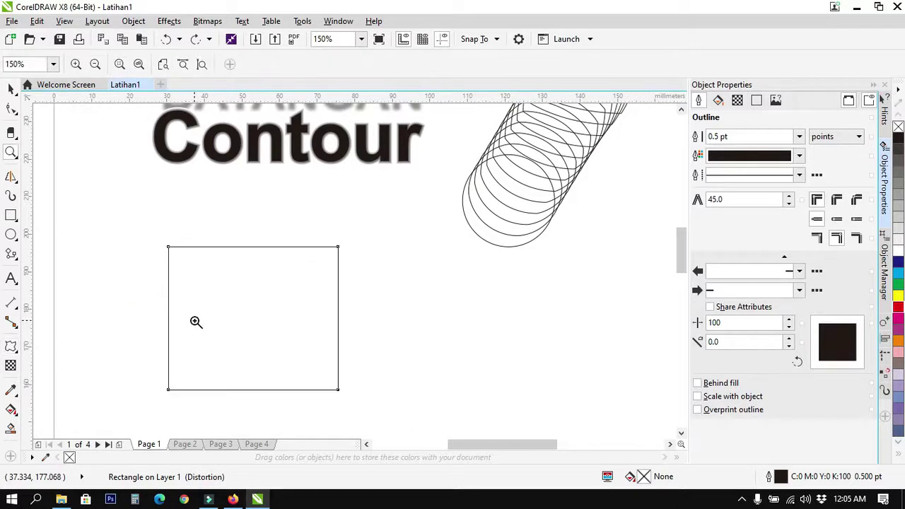
- Try a zipper distortion with amplitude 17 and frequency 5 from the rectangle's left edge, and undo it
{"action": "left_click", "coordinate": [11, 346]}
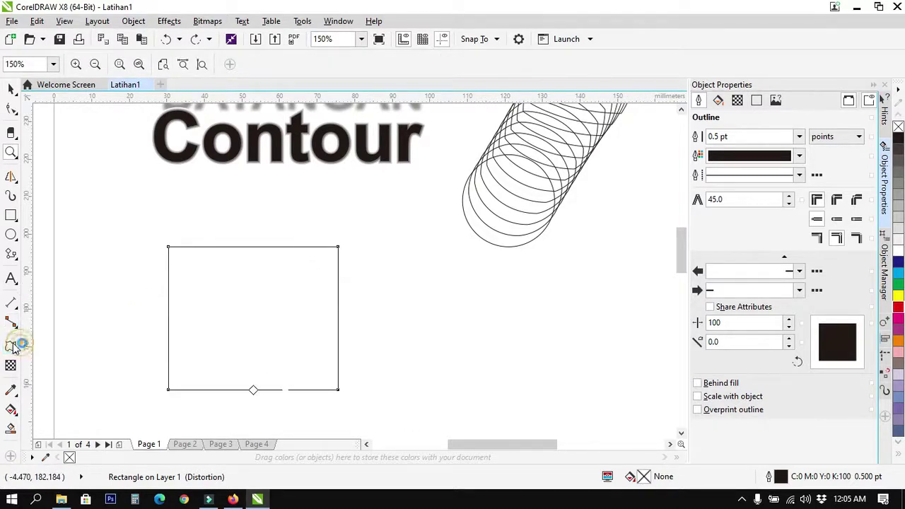
{"action": "left_click", "coordinate": [142, 65]}
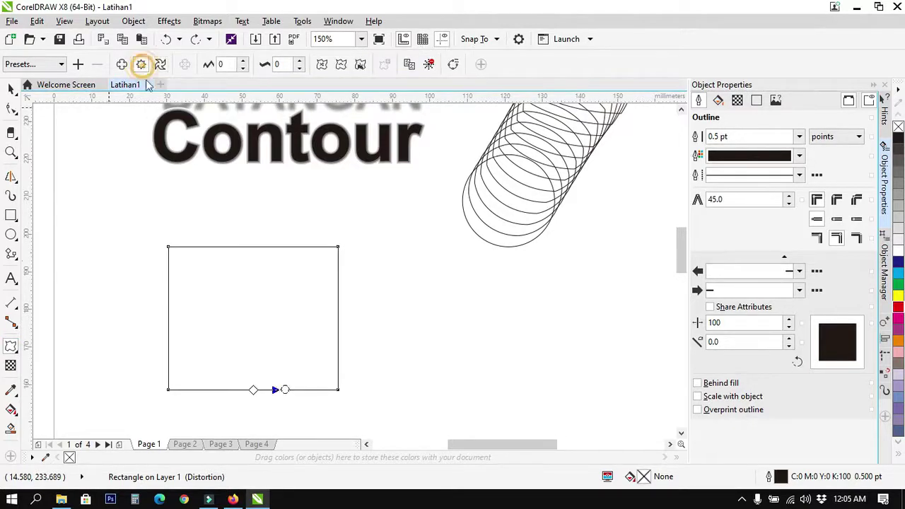
{"action": "left_click_drag", "start_coordinate": [167, 320], "coordinate": [216, 312]}
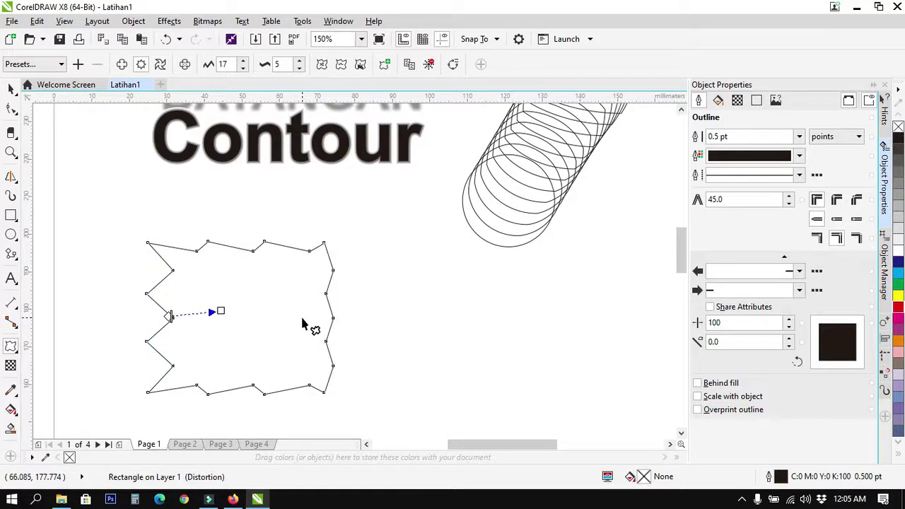
{"action": "key", "text": "ctrl+z"}
- Twist the rectangle with the twister distortion into a rounded pinwheel with four curved points
{"action": "left_click", "coordinate": [161, 65]}
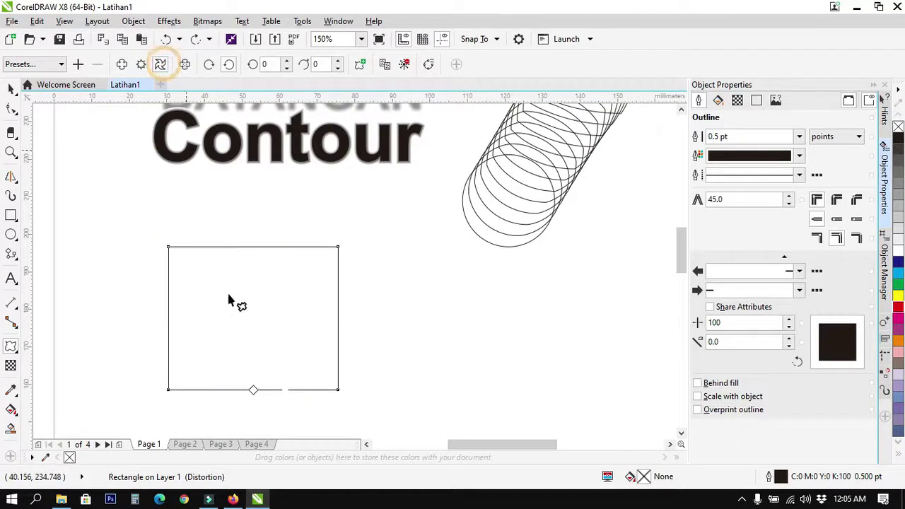
{"action": "left_click_drag", "start_coordinate": [254, 390], "coordinate": [376, 248]}
{"action": "left_click", "coordinate": [177, 253]}
{"action": "left_click_drag", "start_coordinate": [176, 253], "coordinate": [148, 379]}
{"action": "key", "text": "ctrl+z"}
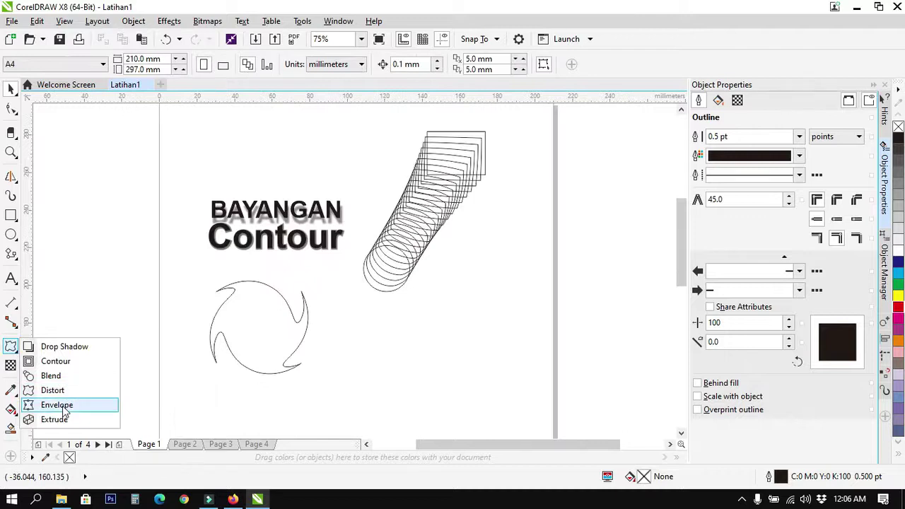
- Draw a rectangle about 52 × 43 mm to the right of the pinwheel, below the blend
{"action": "left_click", "coordinate": [10, 215]}
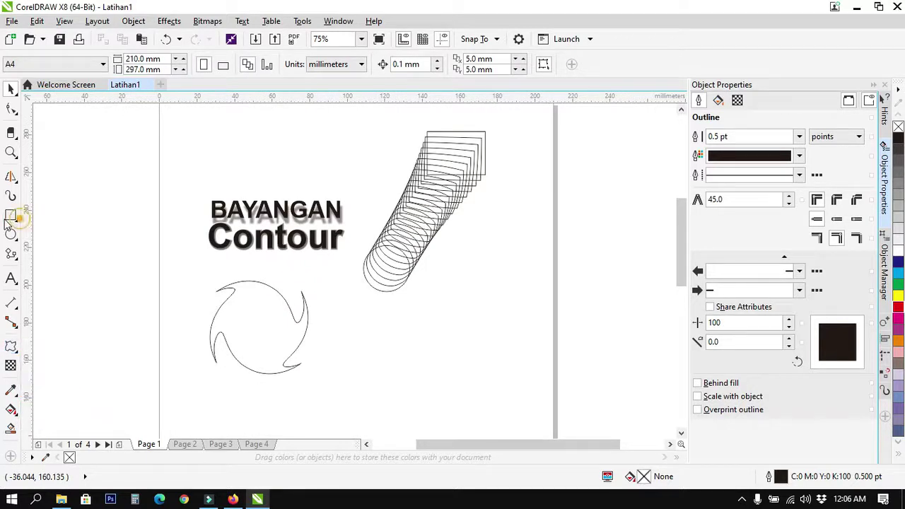
{"action": "left_click_drag", "start_coordinate": [366, 319], "coordinate": [467, 395]}
{"action": "scroll", "coordinate": [510, 400], "scroll_direction": "down", "scroll_amount": 2}
{"action": "scroll", "coordinate": [511, 400], "scroll_direction": "up", "scroll_amount": 2}
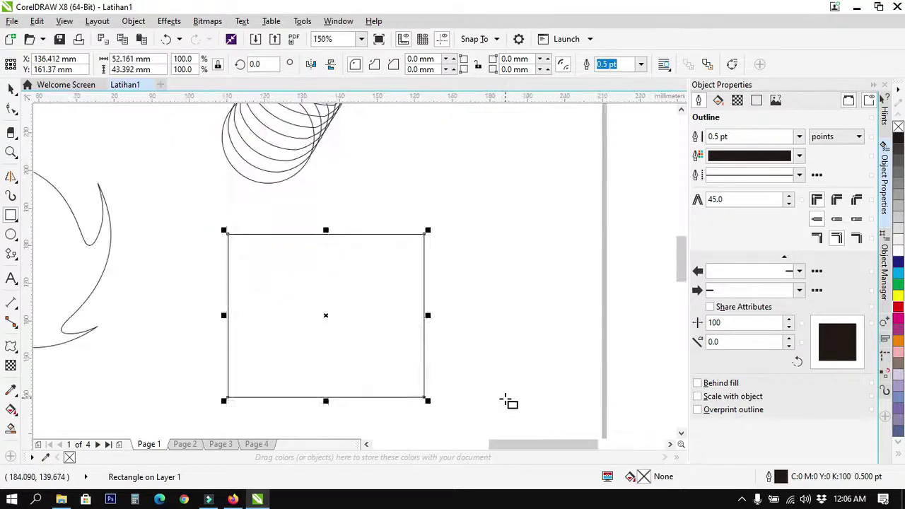
{"action": "scroll", "coordinate": [490, 413], "scroll_direction": "down", "scroll_amount": 1}
{"action": "scroll", "coordinate": [492, 415], "scroll_direction": "up", "scroll_amount": 1}
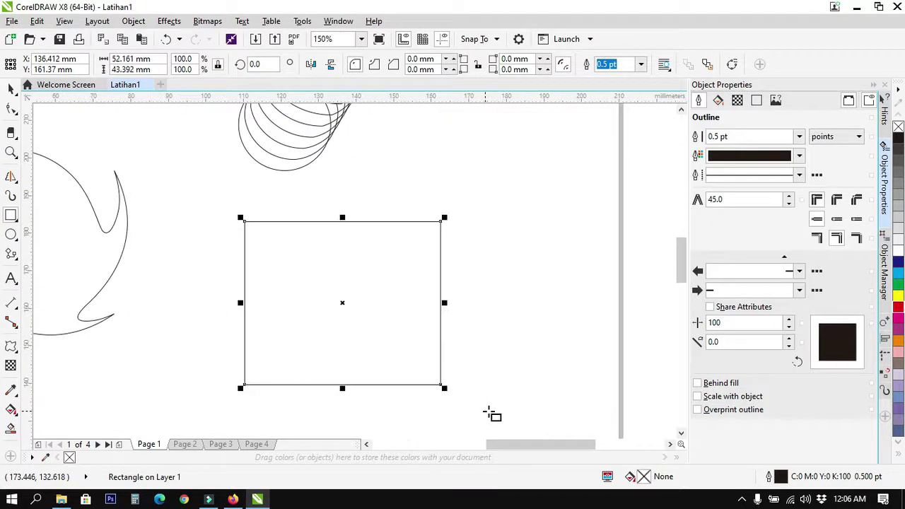
- Apply an unconstrained Envelope to the rectangle, pulling its edge midpoints inward and reshaping its corners into an irregular four-pointed star
{"action": "left_click", "coordinate": [15, 352]}
{"action": "left_click", "coordinate": [14, 357]}
{"action": "left_click", "coordinate": [19, 352]}
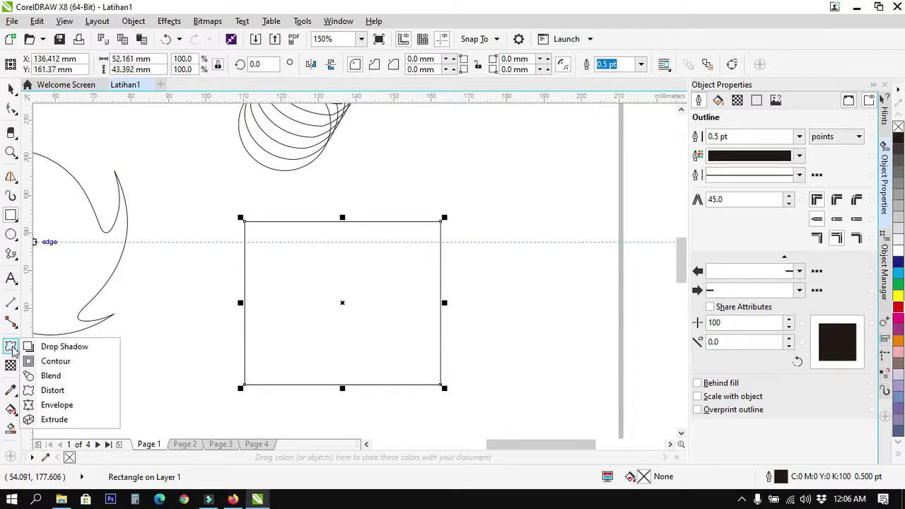
{"action": "left_click", "coordinate": [50, 405]}
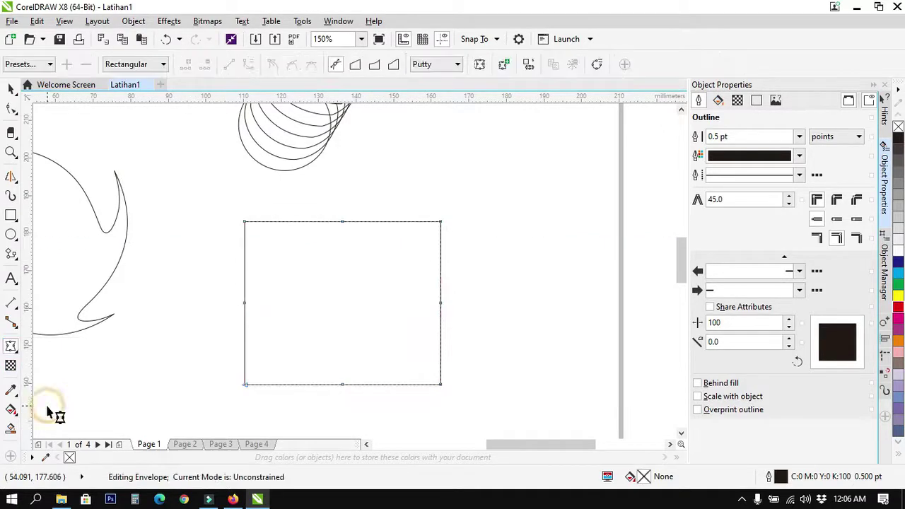
{"action": "left_click_drag", "start_coordinate": [244, 304], "coordinate": [277, 303]}
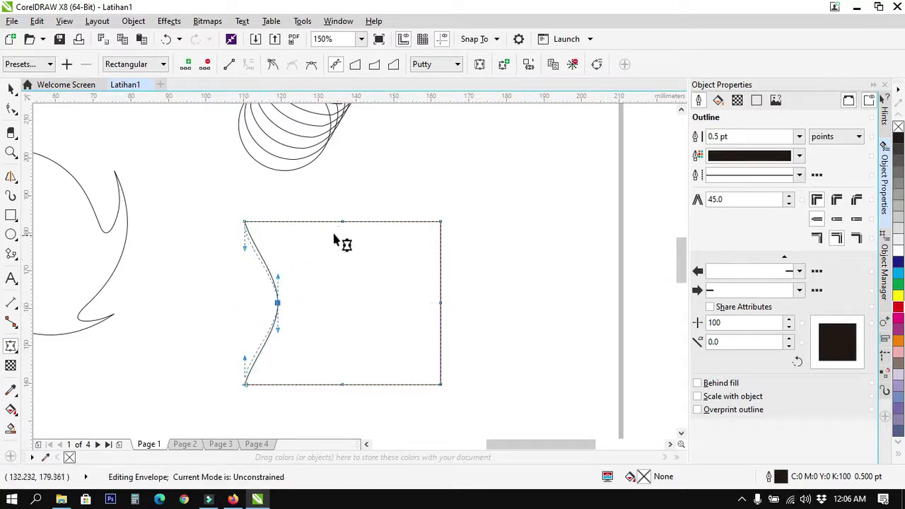
{"action": "left_click_drag", "start_coordinate": [343, 223], "coordinate": [342, 296]}
{"action": "left_click_drag", "start_coordinate": [439, 304], "coordinate": [395, 304]}
{"action": "left_click_drag", "start_coordinate": [342, 385], "coordinate": [359, 365]}
{"action": "left_click_drag", "start_coordinate": [408, 385], "coordinate": [395, 345]}
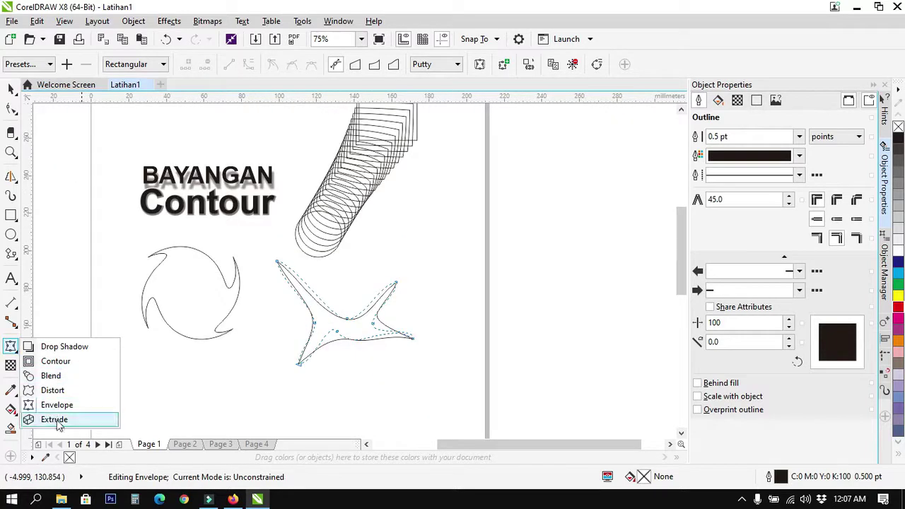
- Draw a rectangle about 68 × 55 mm in the empty area below the pinwheel
{"action": "left_click", "coordinate": [10, 215]}
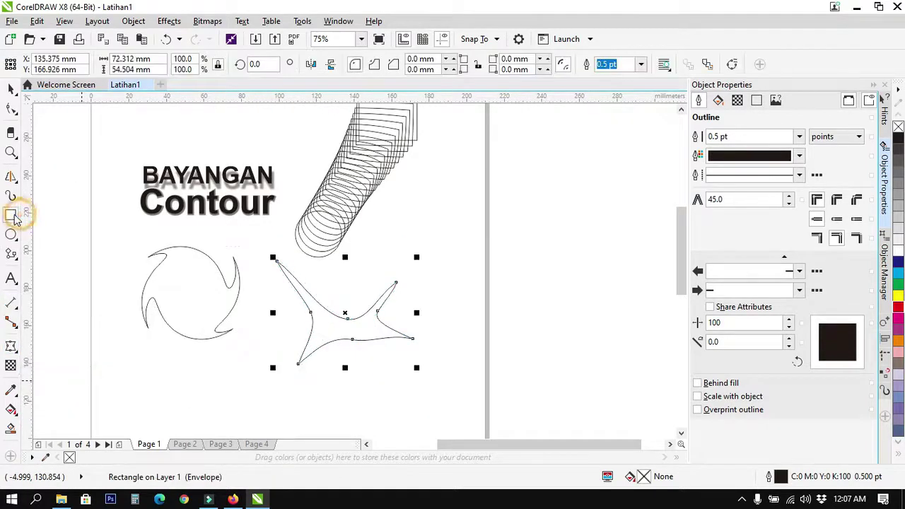
{"action": "scroll", "coordinate": [122, 283], "scroll_direction": "down", "scroll_amount": 2}
{"action": "scroll", "coordinate": [122, 282], "scroll_direction": "down", "scroll_amount": 1}
{"action": "scroll", "coordinate": [122, 348], "scroll_direction": "up", "scroll_amount": 1}
{"action": "left_click_drag", "start_coordinate": [136, 293], "coordinate": [201, 345]}
{"action": "scroll", "coordinate": [198, 344], "scroll_direction": "up", "scroll_amount": 1}
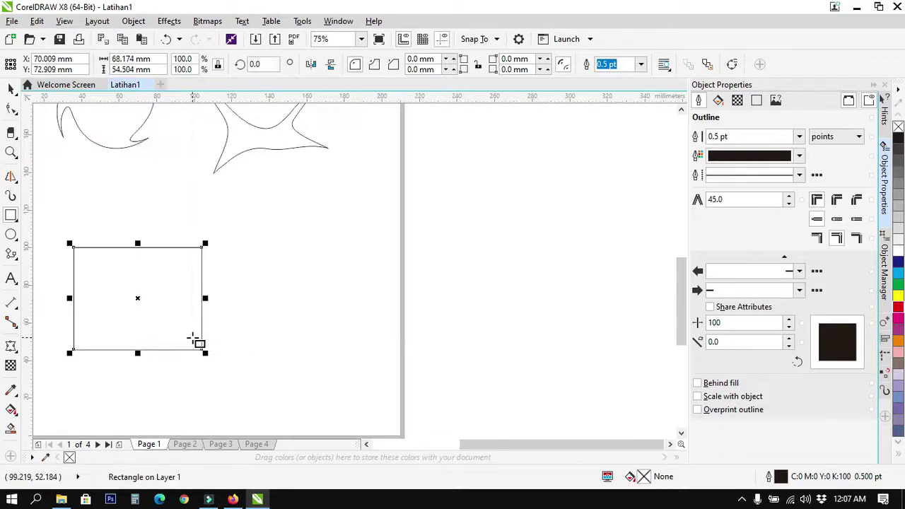
- Extrude the new rectangle up and to the right into a wireframe box with depth 20, and deselect it
{"action": "left_click", "coordinate": [10, 351]}
{"action": "left_click", "coordinate": [55, 419]}
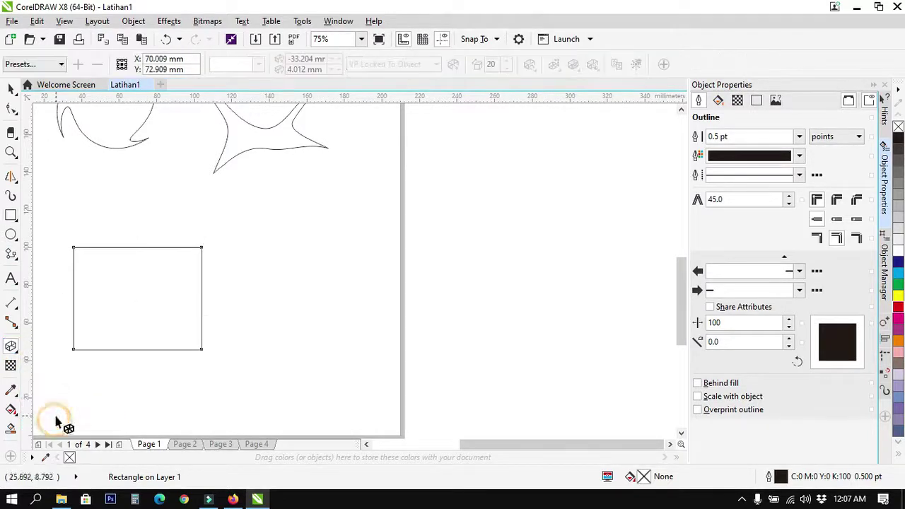
{"action": "left_click_drag", "start_coordinate": [121, 312], "coordinate": [256, 196]}
{"action": "left_click", "coordinate": [278, 261]}
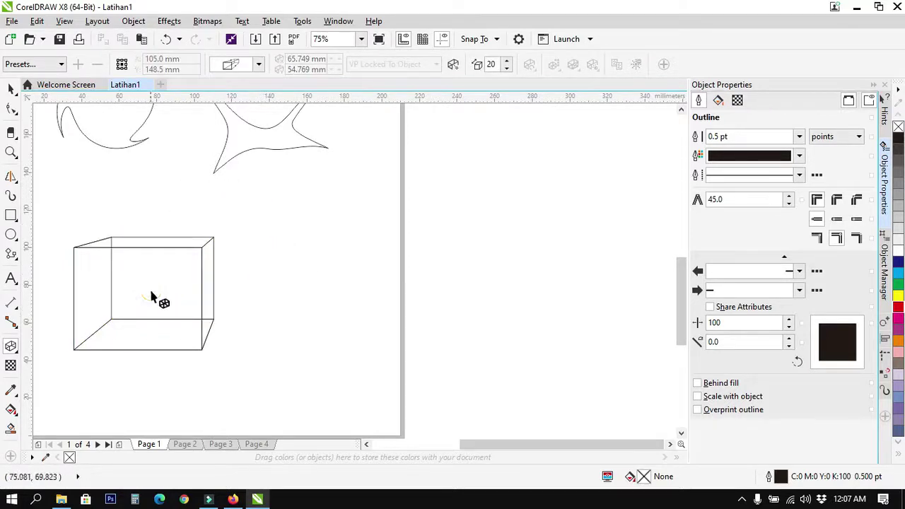
{"action": "left_click", "coordinate": [152, 296]}
{"action": "left_click", "coordinate": [305, 242]}
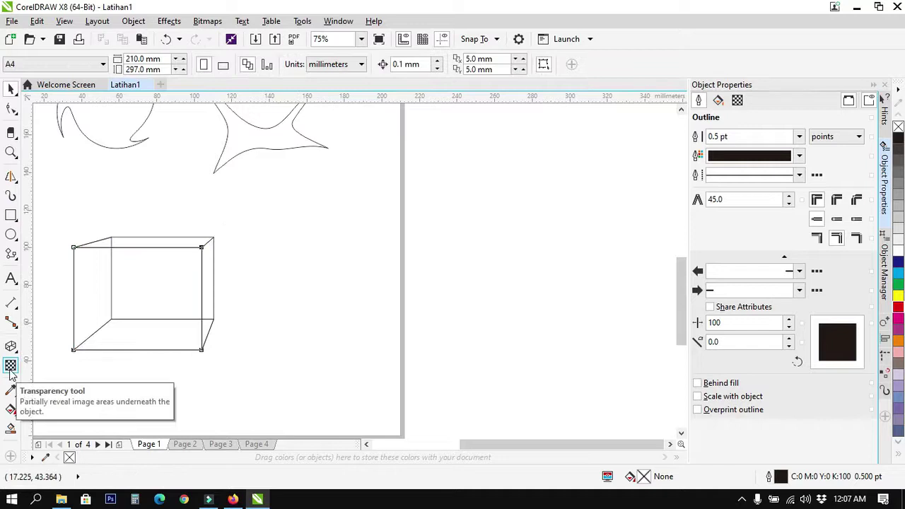
{"action": "left_click", "coordinate": [11, 346]}
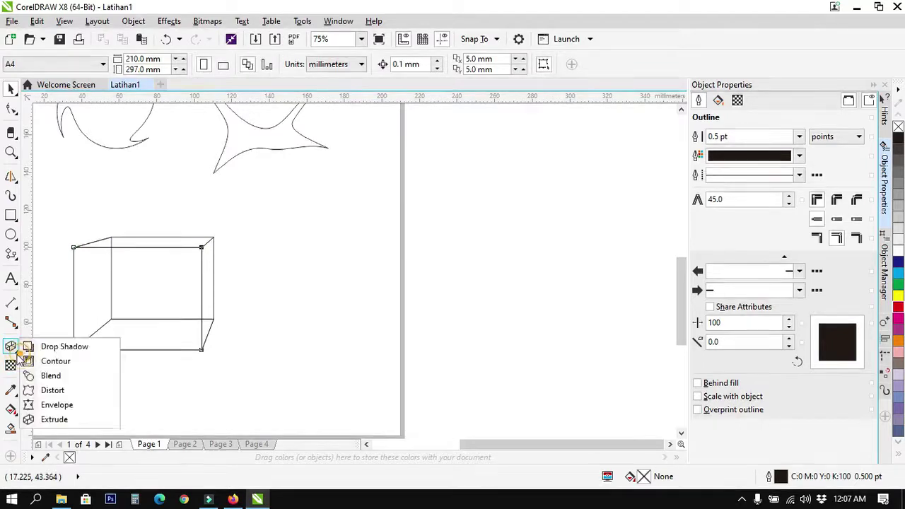
{"action": "left_click", "coordinate": [50, 346]}
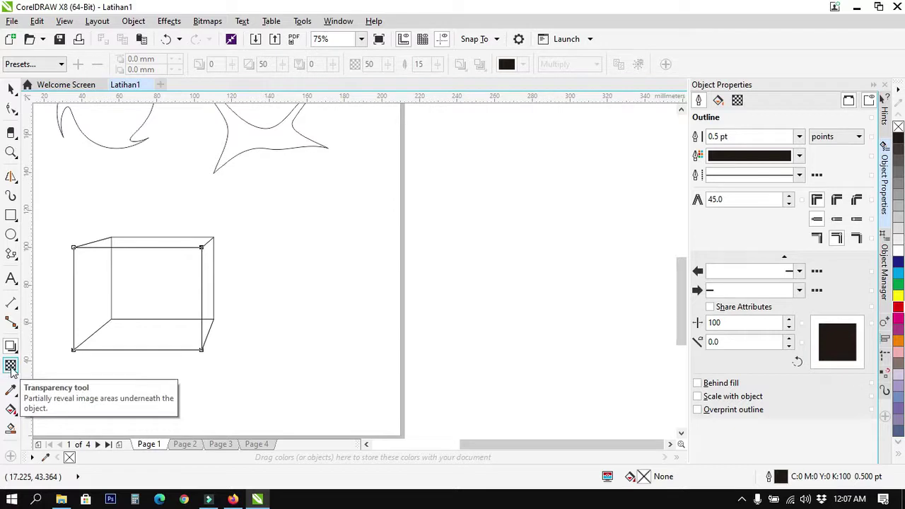
- Add the text "Transparan" to the right of the extruded box in bold Arial at about 31.4 pt
{"action": "left_click", "coordinate": [11, 279]}
{"action": "left_click", "coordinate": [261, 314]}
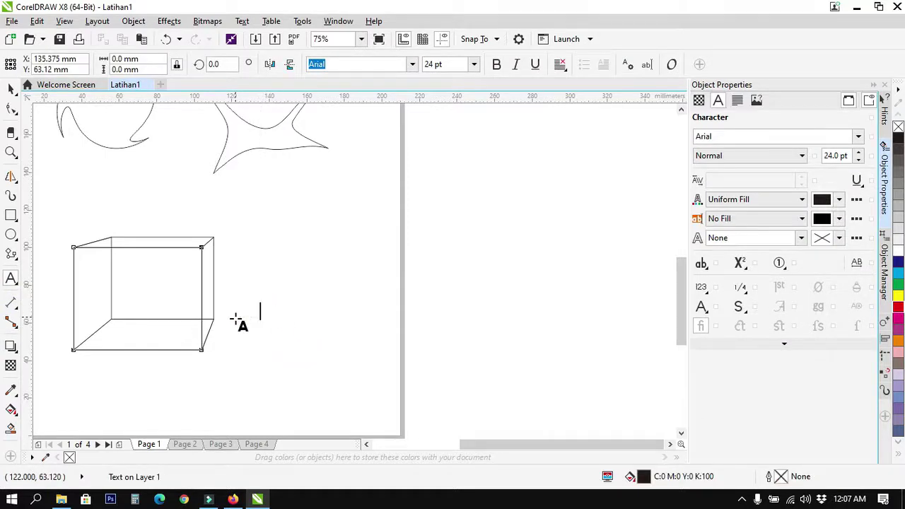
{"action": "type", "text": "P"}
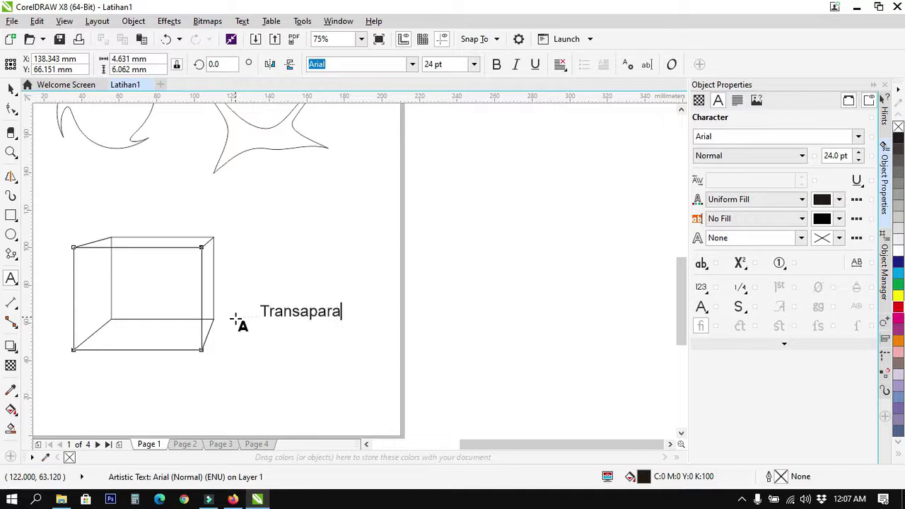
{"action": "left_click", "coordinate": [404, 239]}
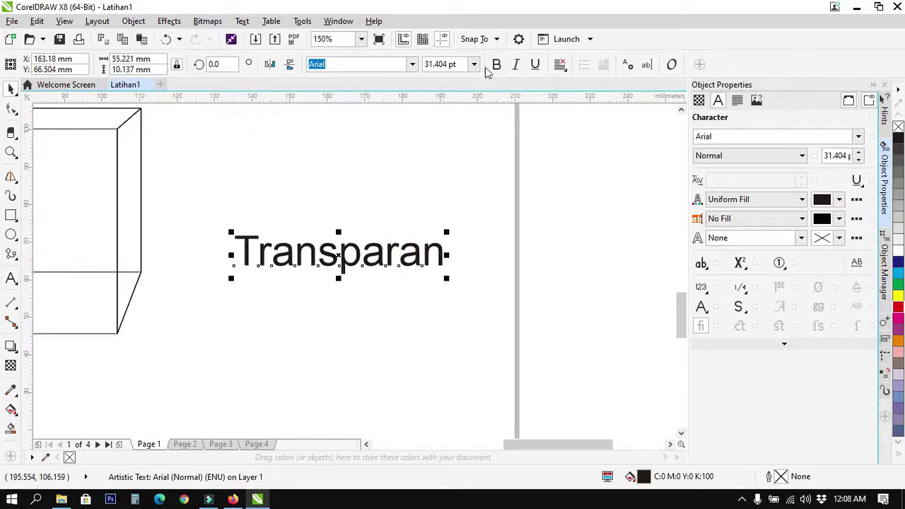
{"action": "left_click", "coordinate": [497, 64]}
{"action": "scroll", "coordinate": [418, 272], "scroll_direction": "up", "scroll_amount": 2}
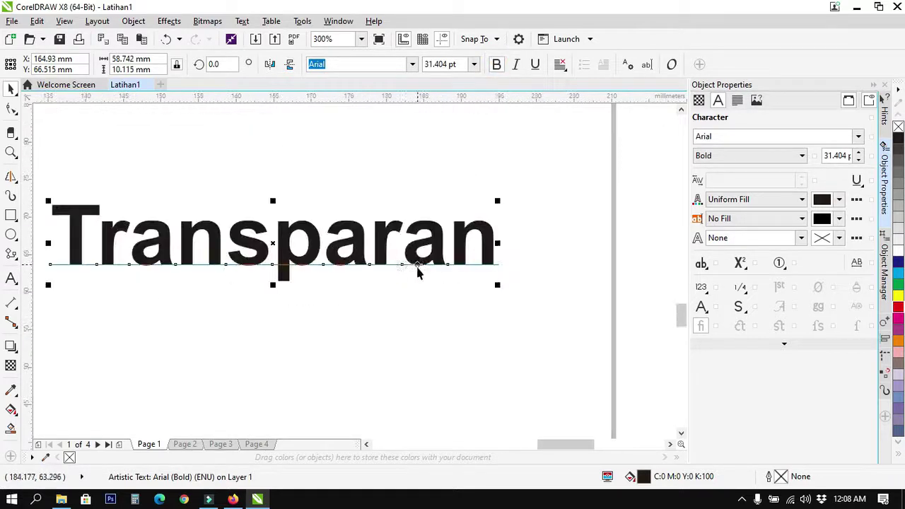
- Fade the "Transparan" text with a vertical linear transparency from opaque at the top to 100% transparent at the bottom
{"action": "left_click", "coordinate": [11, 366]}
{"action": "left_click_drag", "start_coordinate": [283, 222], "coordinate": [283, 270]}
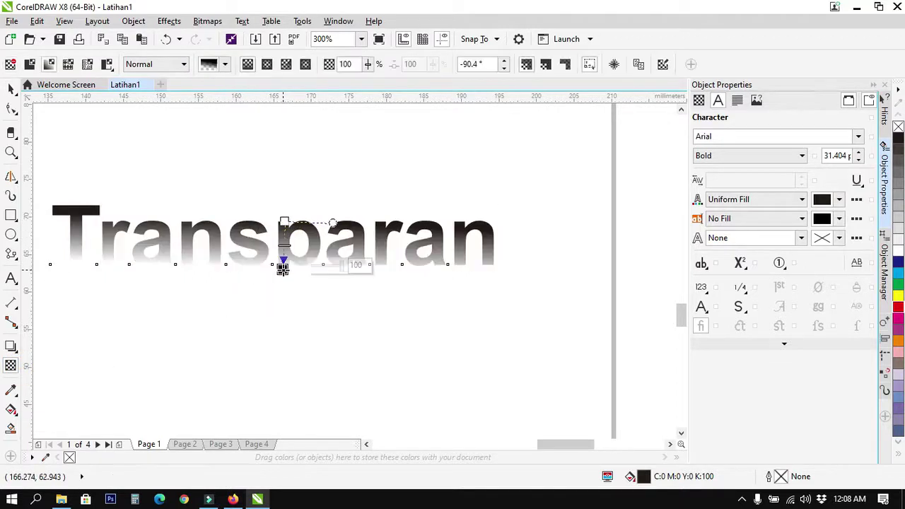
{"action": "left_click", "coordinate": [10, 91]}
{"action": "left_click", "coordinate": [311, 172]}
- Move the faded "Transparan" text slightly upward and deselect it
{"action": "scroll", "coordinate": [318, 248], "scroll_direction": "down", "scroll_amount": 1}
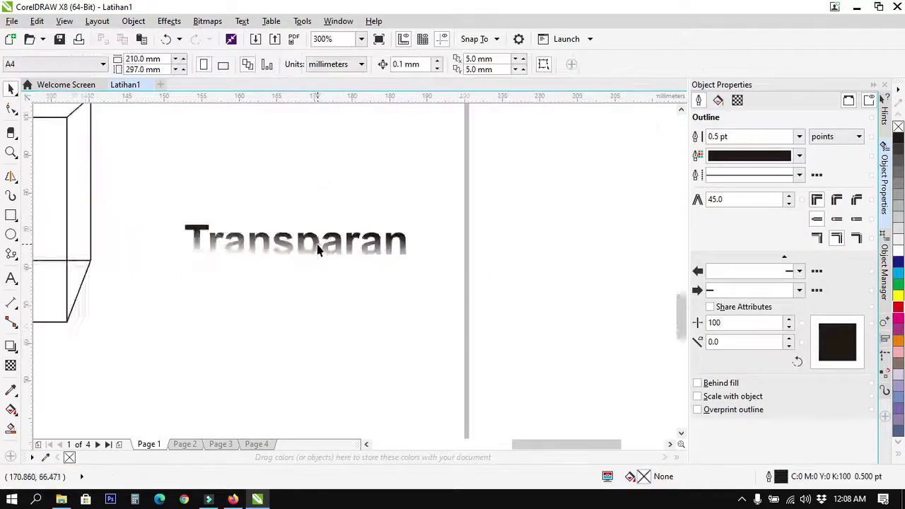
{"action": "scroll", "coordinate": [256, 250], "scroll_direction": "up", "scroll_amount": 1}
{"action": "mouse_move", "coordinate": [375, 243]}
{"action": "left_mouse_down"}
{"action": "mouse_move", "coordinate": [376, 182]}
{"action": "mouse_move", "coordinate": [375, 232]}
{"action": "left_mouse_up"}
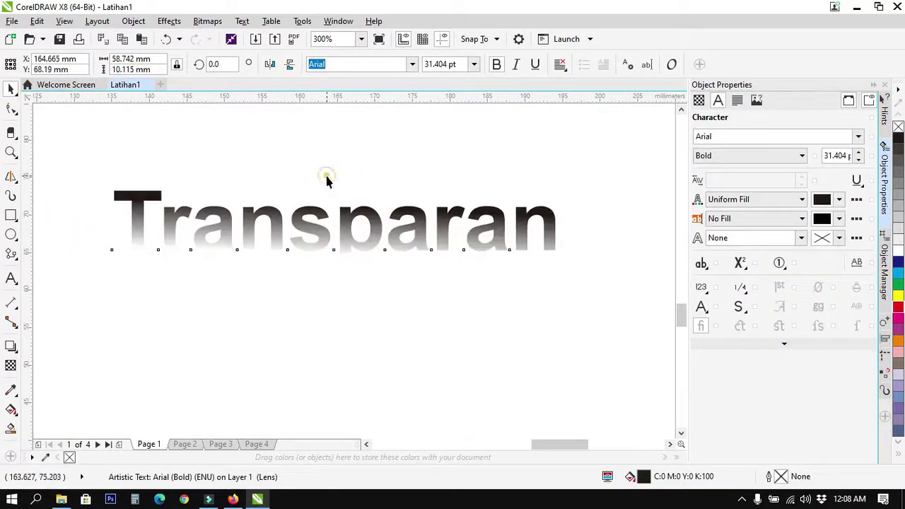
{"action": "left_click", "coordinate": [327, 178]}
- Add the text "Tulisan" directly below "Transparan" and enlarge it to about 45.8 pt
{"action": "left_click", "coordinate": [11, 279]}
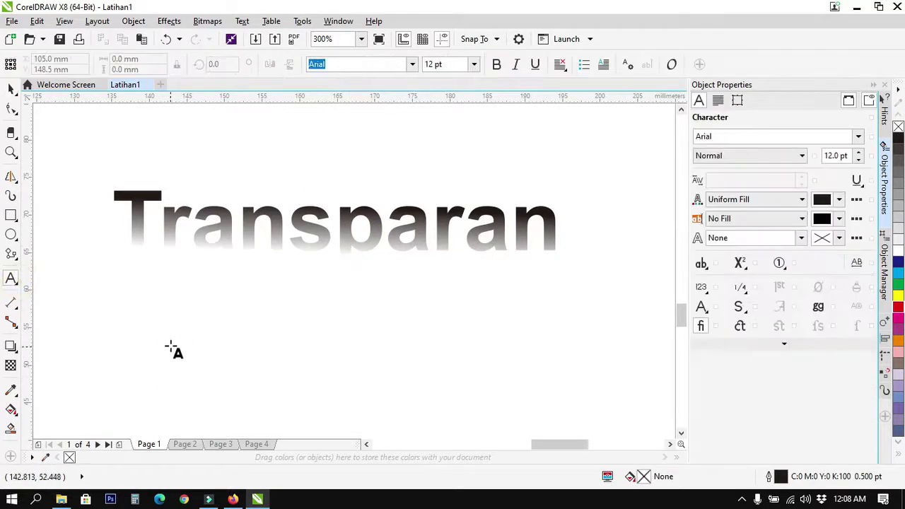
{"action": "left_click", "coordinate": [172, 346]}
{"action": "type", "text": "Tulisan"}
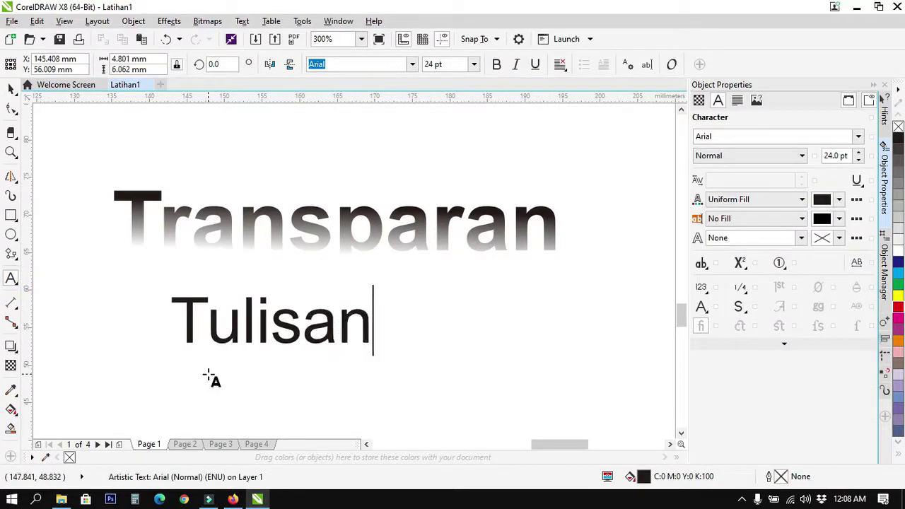
{"action": "left_click", "coordinate": [11, 87]}
{"action": "left_click_drag", "start_coordinate": [373, 294], "coordinate": [548, 255]}
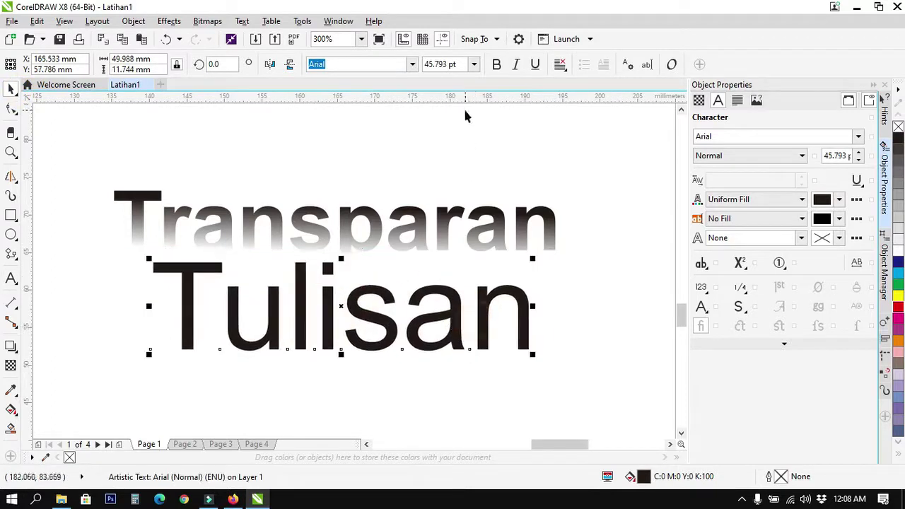
- Make the "Tulisan" text bold and move it down, clear of the "Transparan" text
{"action": "left_click", "coordinate": [497, 65]}
{"action": "left_click_drag", "start_coordinate": [465, 319], "coordinate": [433, 363]}
- Remove the transparency from the "Transparan" text
{"action": "left_click", "coordinate": [425, 244]}
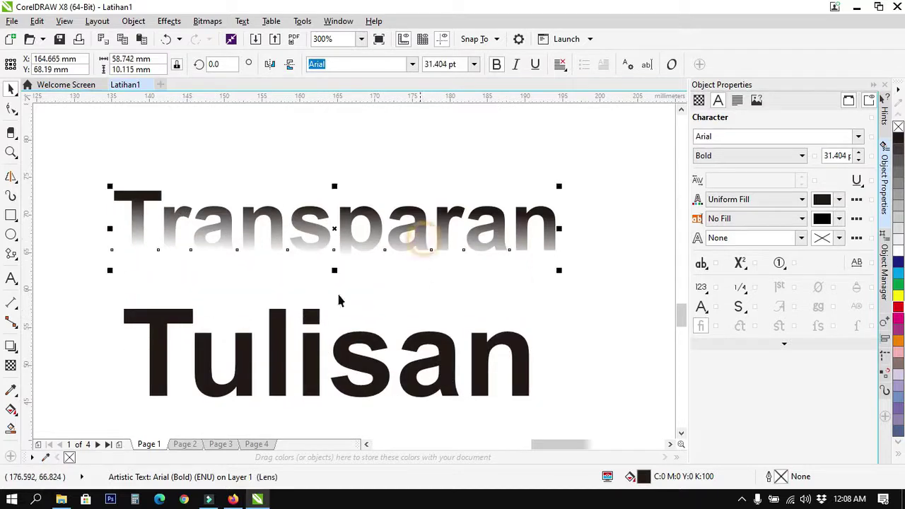
{"action": "left_click", "coordinate": [11, 364]}
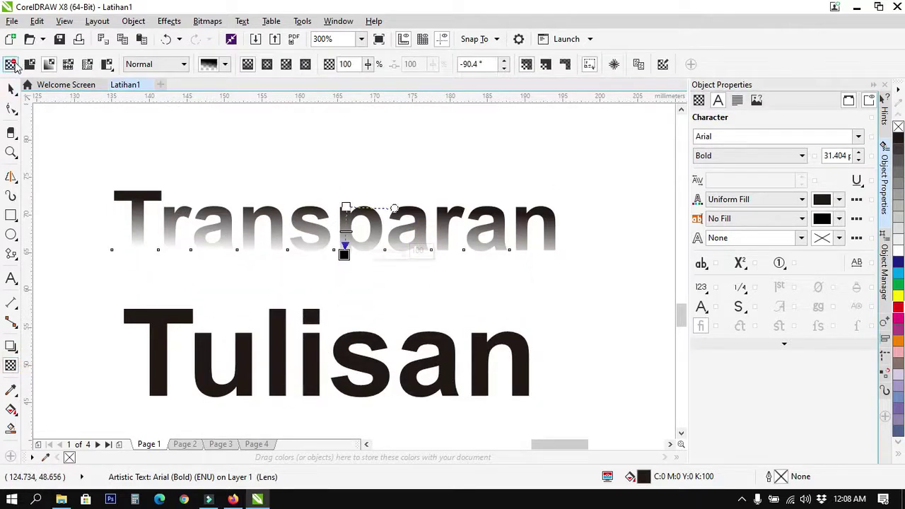
{"action": "left_click", "coordinate": [11, 65]}
- Fade the "Tulisan" text vertically to 100% transparency at its bottom and move it up to overlap "Transparan"
{"action": "left_click", "coordinate": [357, 364]}
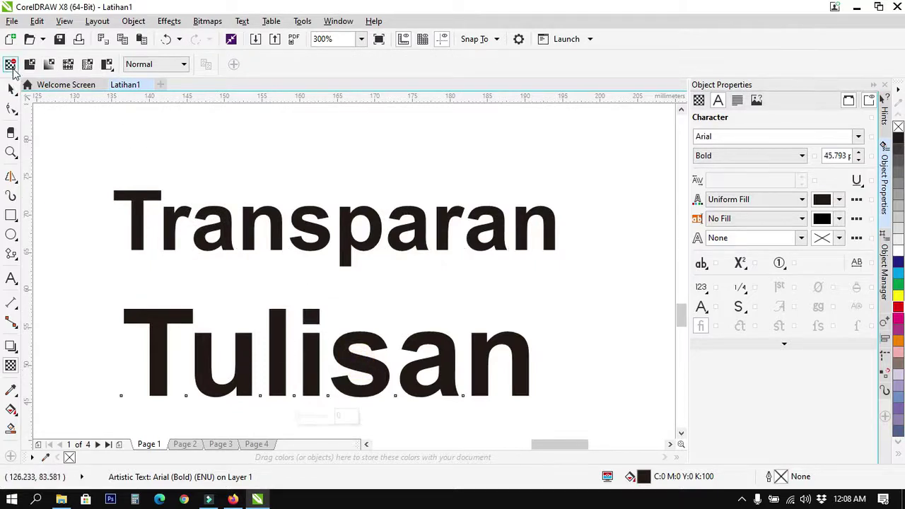
{"action": "left_click_drag", "start_coordinate": [309, 299], "coordinate": [312, 398]}
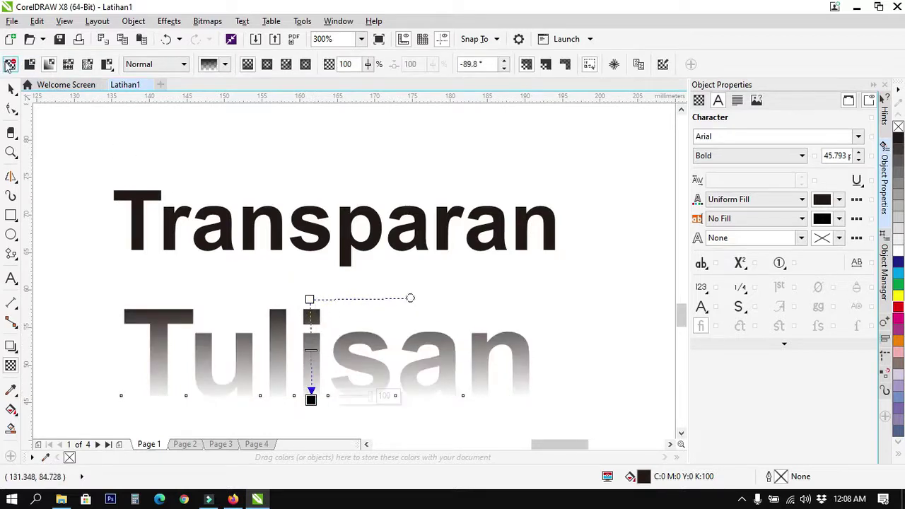
{"action": "left_click", "coordinate": [11, 88]}
{"action": "left_click_drag", "start_coordinate": [344, 356], "coordinate": [368, 186]}
{"action": "left_click", "coordinate": [403, 361]}
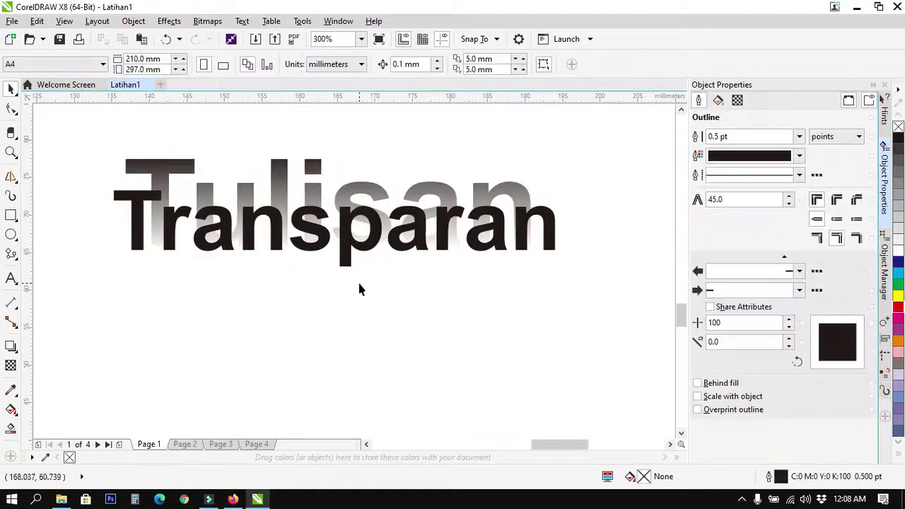
- Examine how the faded "Tulisan" text overlaps the solid "Transparan" text
{"action": "left_click", "coordinate": [362, 190]}
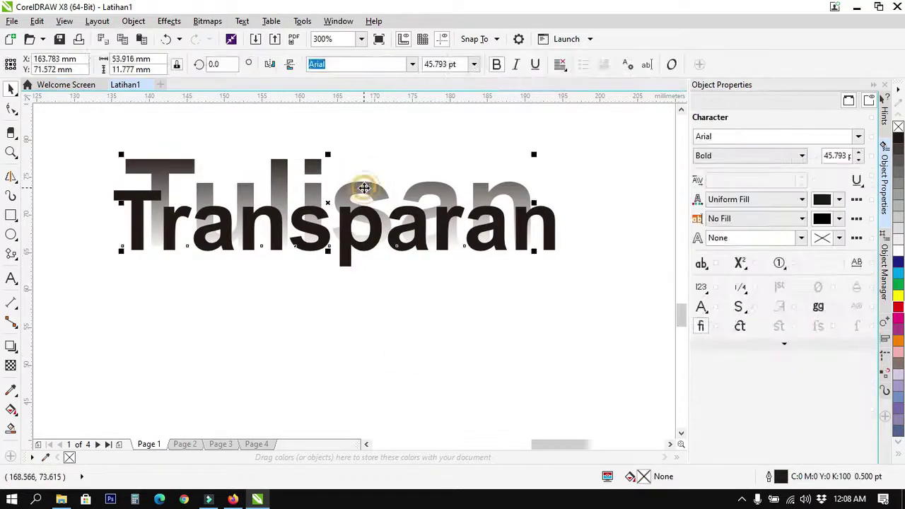
{"action": "left_click", "coordinate": [217, 267]}
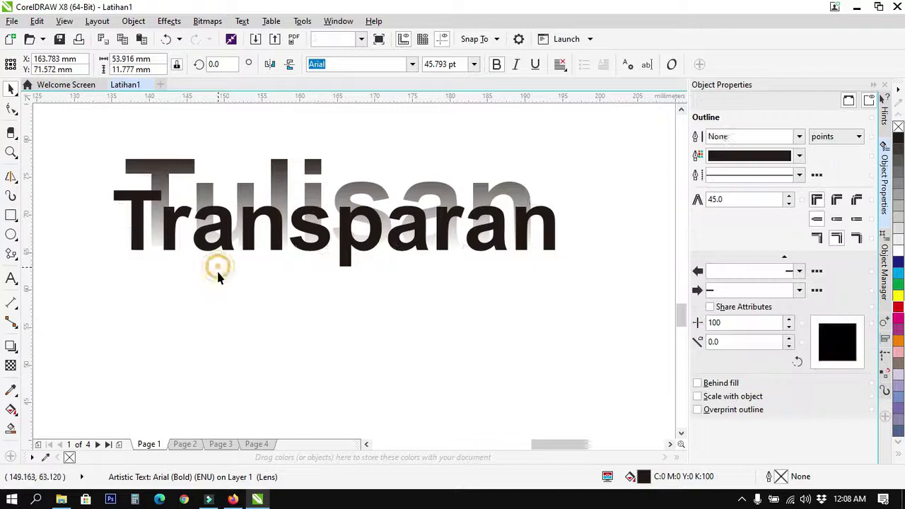
{"action": "scroll", "coordinate": [153, 316], "scroll_direction": "down", "scroll_amount": 2}
{"action": "scroll", "coordinate": [147, 309], "scroll_direction": "up", "scroll_amount": 1}
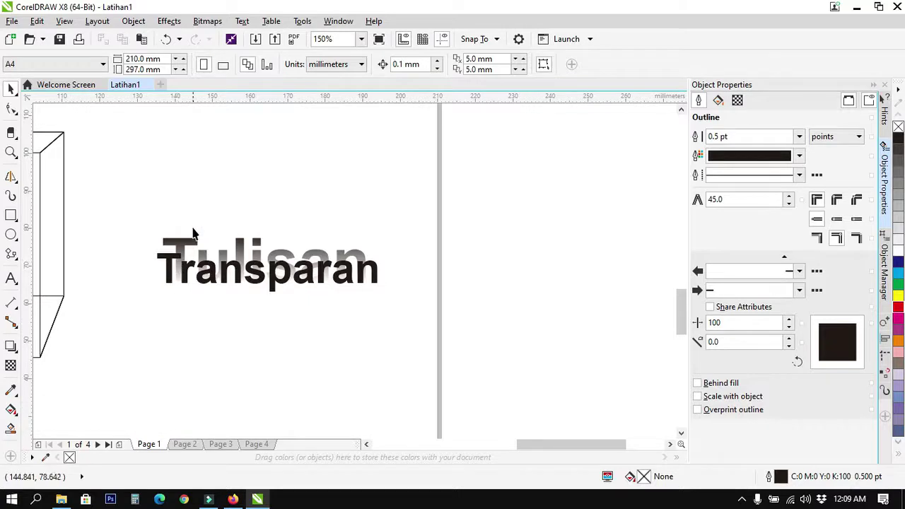
{"action": "scroll", "coordinate": [193, 233], "scroll_direction": "down", "scroll_amount": 1}
{"action": "scroll", "coordinate": [170, 240], "scroll_direction": "up", "scroll_amount": 3}
{"action": "scroll", "coordinate": [244, 286], "scroll_direction": "down", "scroll_amount": 2}
{"action": "scroll", "coordinate": [245, 289], "scroll_direction": "up", "scroll_amount": 1}
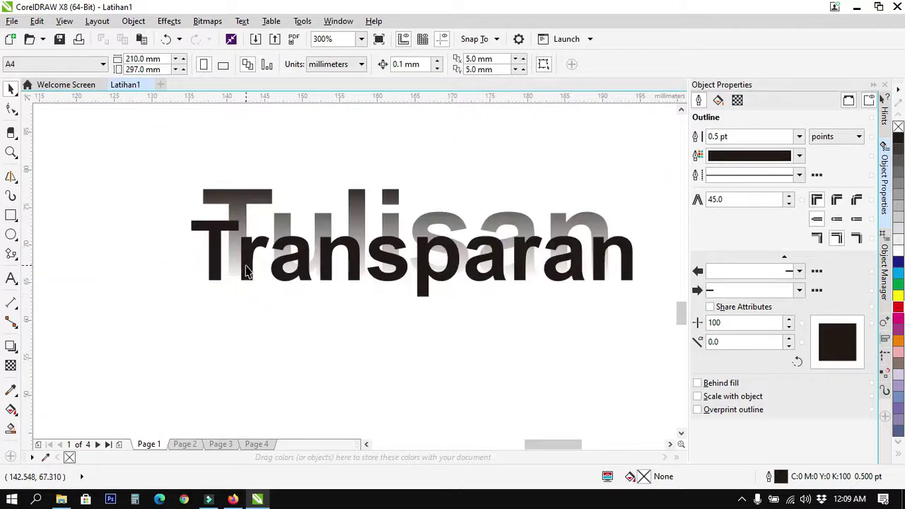
{"action": "scroll", "coordinate": [331, 371], "scroll_direction": "down", "scroll_amount": 1}
{"action": "scroll", "coordinate": [426, 330], "scroll_direction": "up", "scroll_amount": 1}
- Move the "Transparan" text below "Tulisan" and fill it with orange (C0 M60 Y100 K0)
{"action": "left_click", "coordinate": [386, 322]}
{"action": "left_click_drag", "start_coordinate": [386, 322], "coordinate": [356, 370]}
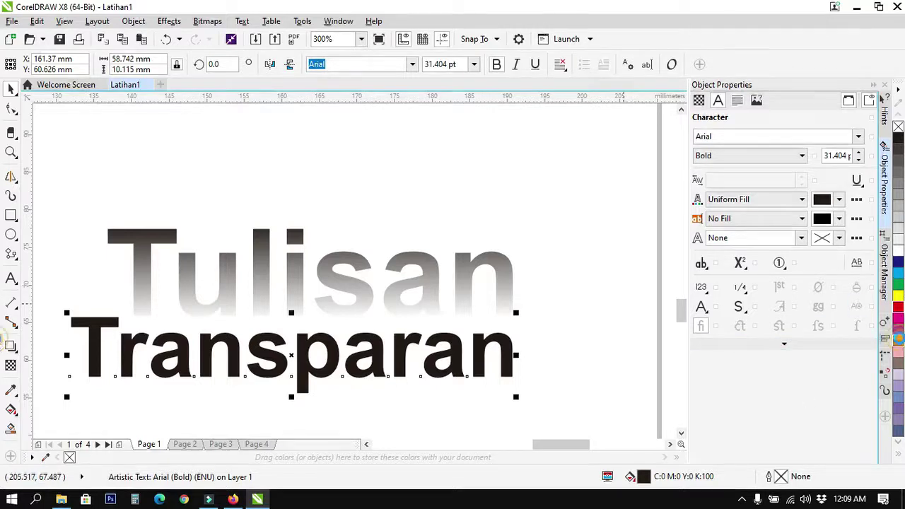
{"action": "left_click", "coordinate": [898, 340]}
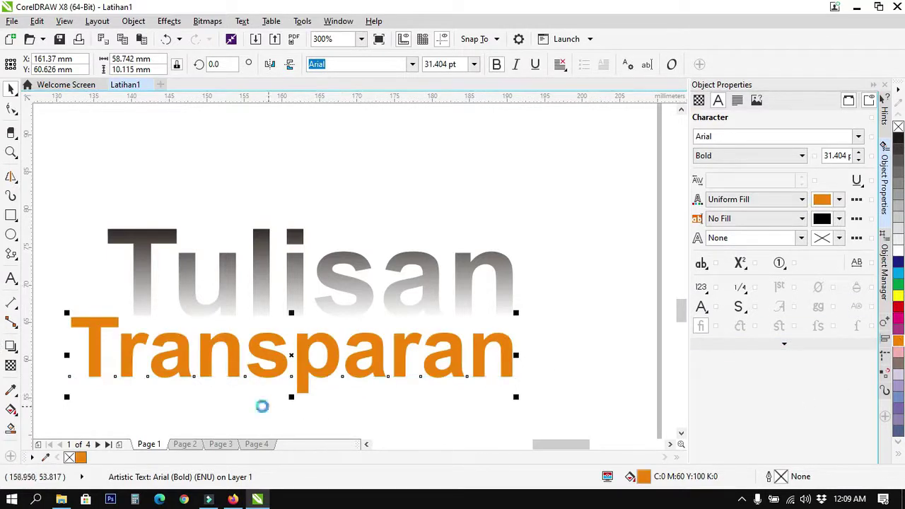
- Change the "Transparan" text's fill to the red shade C14 M96 Y100 K0 from the orange swatch's related shades
{"action": "scroll", "coordinate": [264, 406], "scroll_direction": "down", "scroll_amount": 1}
{"action": "scroll", "coordinate": [191, 423], "scroll_direction": "up", "scroll_amount": 1}
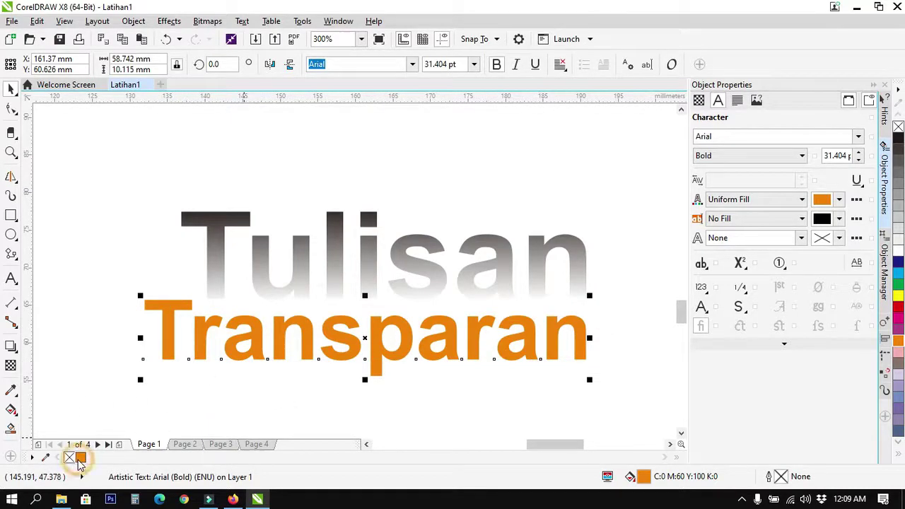
{"action": "left_click", "coordinate": [79, 459]}
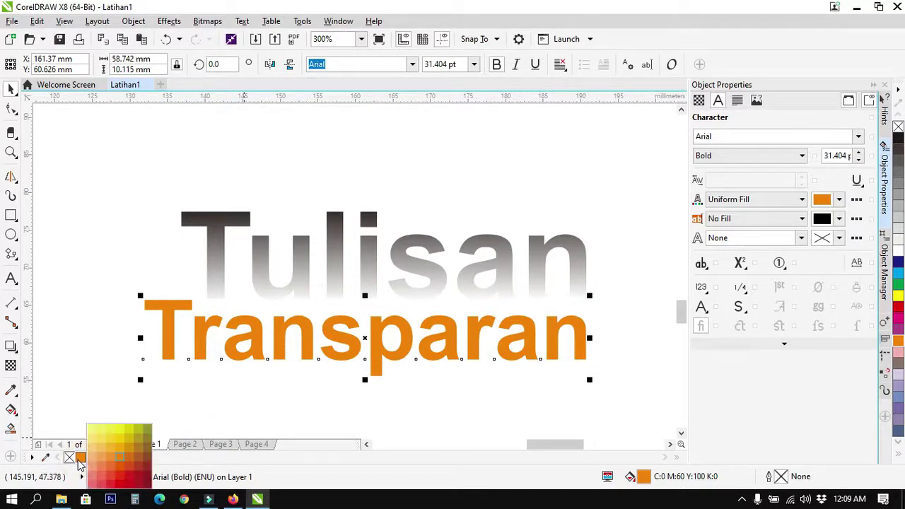
{"action": "left_click", "coordinate": [131, 481]}
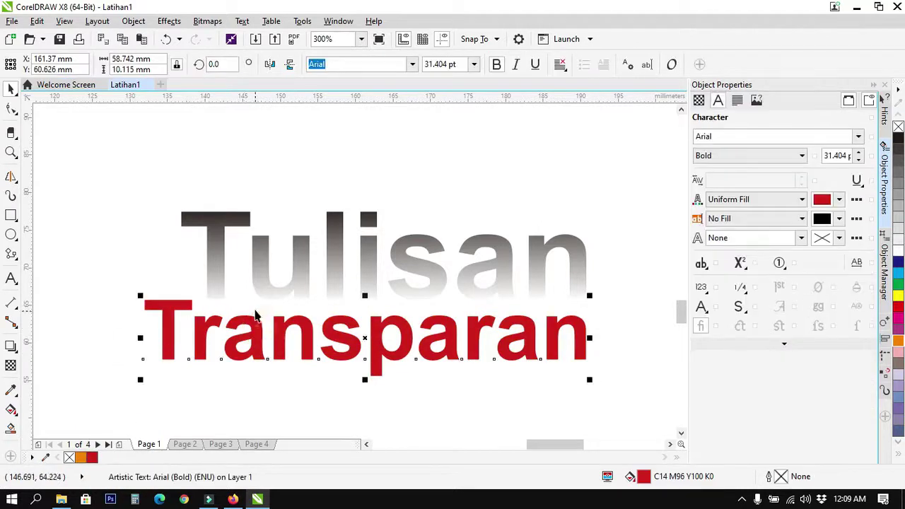
- Move "Tulisan" up and copy the red color and 31.404 pt text size of "Transparan" onto it with the eyedropper tools
{"action": "left_click_drag", "start_coordinate": [260, 256], "coordinate": [242, 210]}
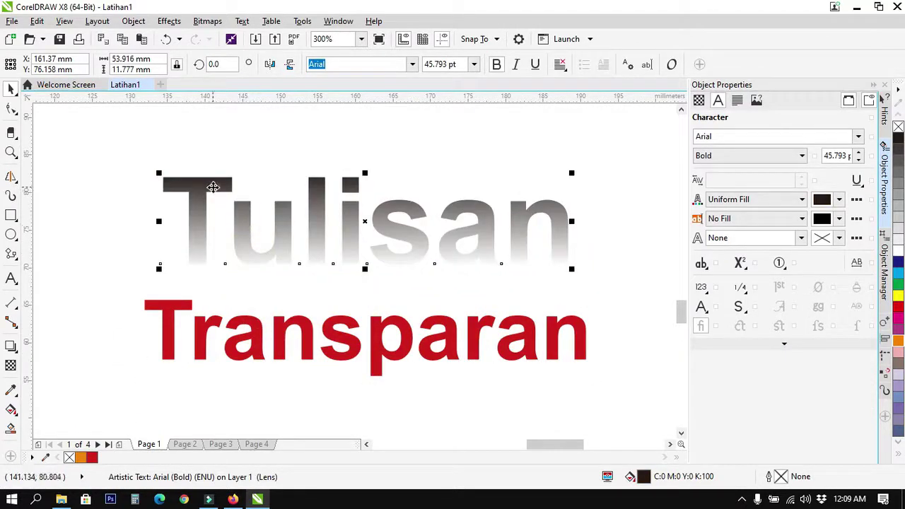
{"action": "left_click", "coordinate": [12, 391]}
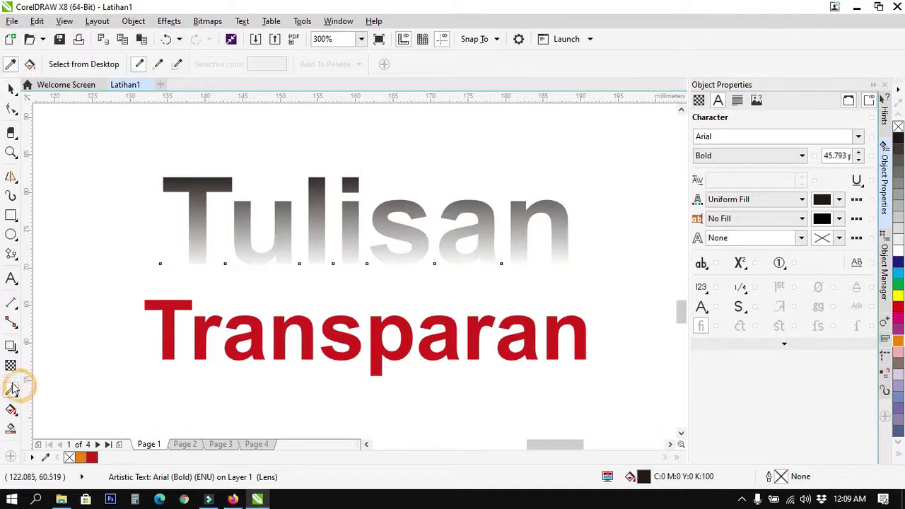
{"action": "left_click", "coordinate": [179, 304]}
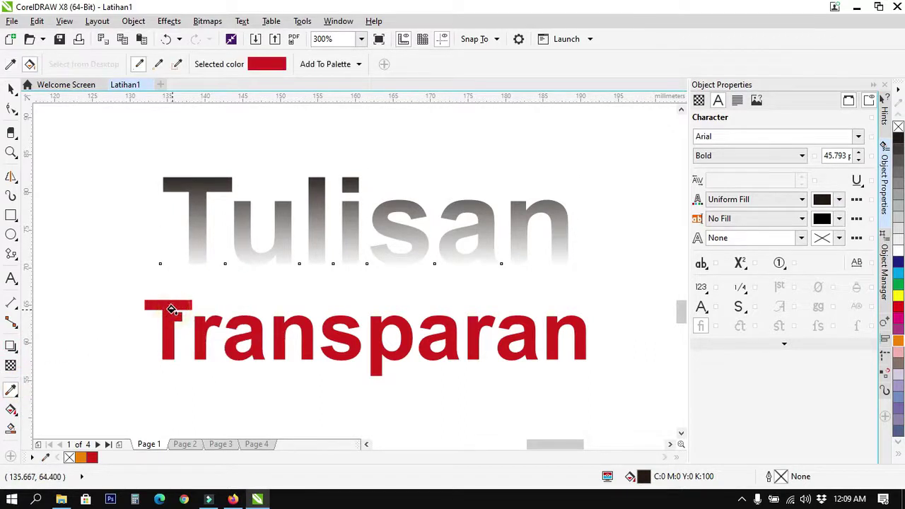
{"action": "left_click", "coordinate": [190, 184]}
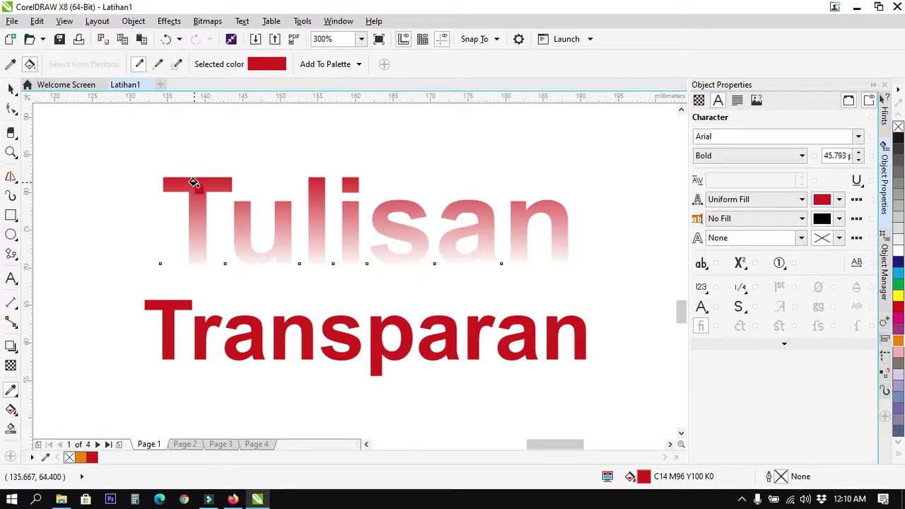
{"action": "left_click", "coordinate": [16, 397]}
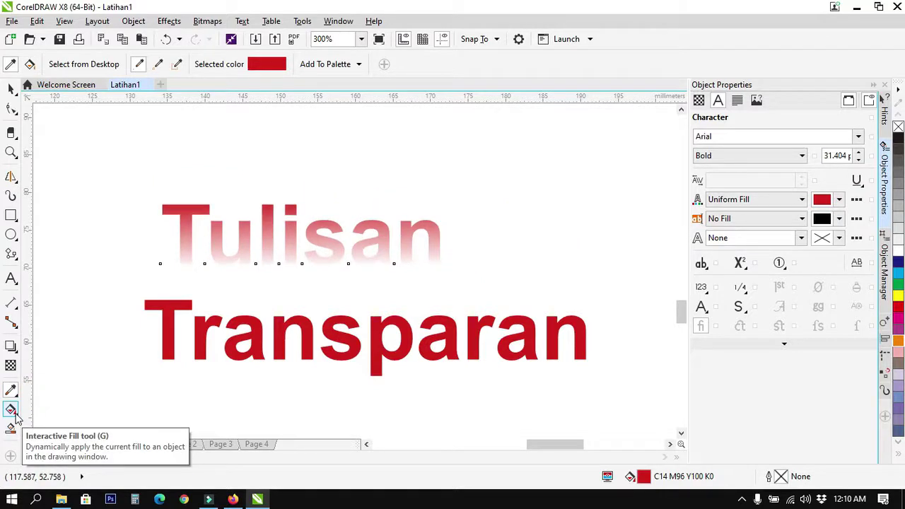
- Apply a vertical red-to-white linear fountain fill to the "Tulisan" text and move the text further up
{"action": "left_click", "coordinate": [18, 417]}
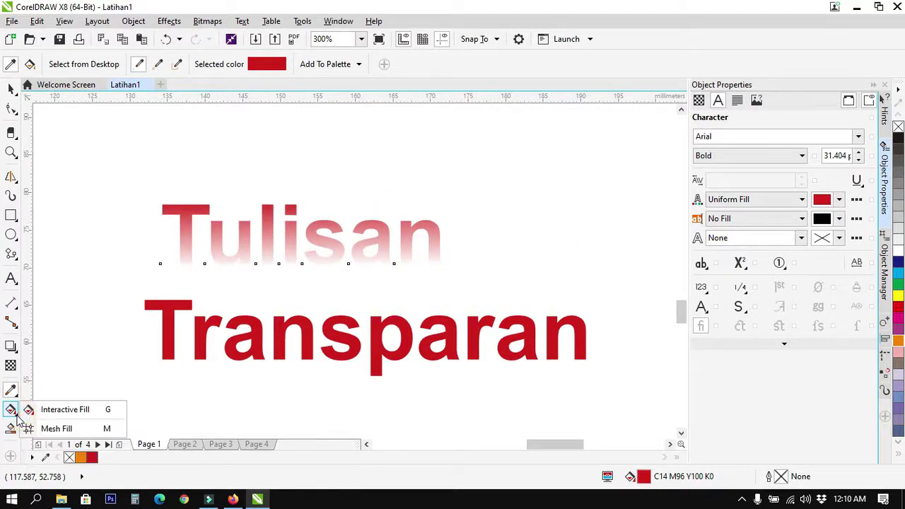
{"action": "left_click", "coordinate": [10, 410]}
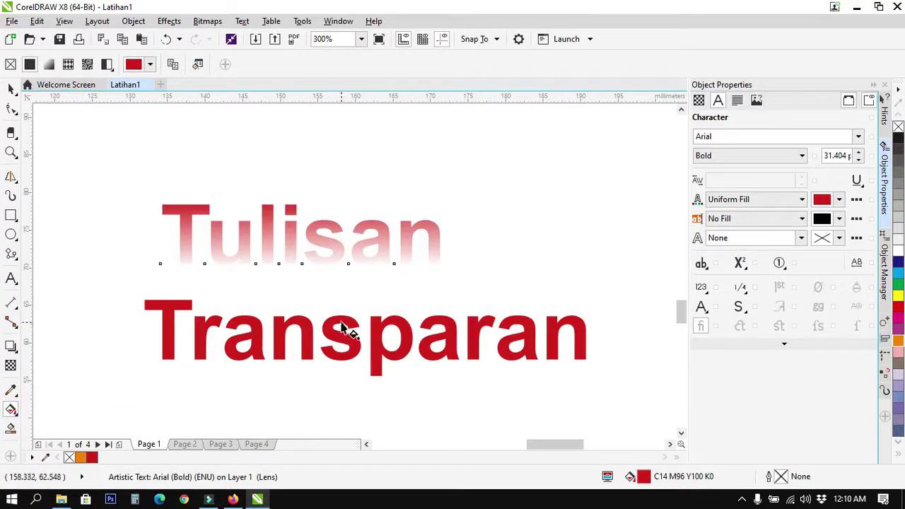
{"action": "left_click_drag", "start_coordinate": [344, 296], "coordinate": [343, 364]}
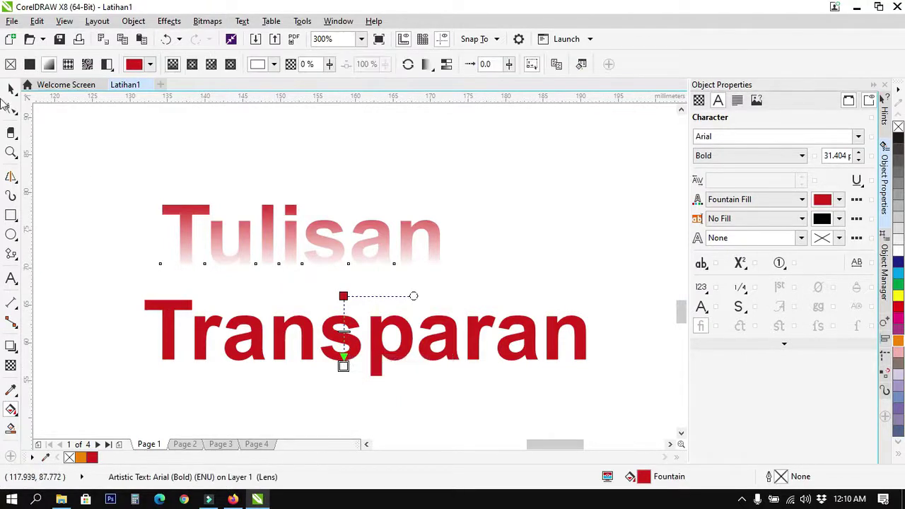
{"action": "left_click", "coordinate": [11, 86]}
{"action": "left_click", "coordinate": [101, 126]}
{"action": "left_click_drag", "start_coordinate": [262, 222], "coordinate": [269, 148]}
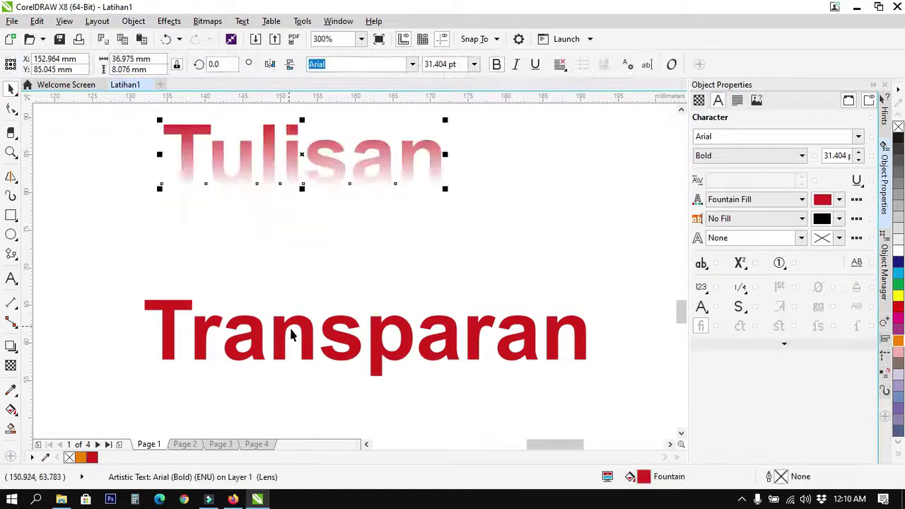
- Fill the "Transparan" text with a vertical linear fountain from red at the top to white at the bottom
{"action": "left_click", "coordinate": [308, 322]}
{"action": "left_click", "coordinate": [11, 410]}
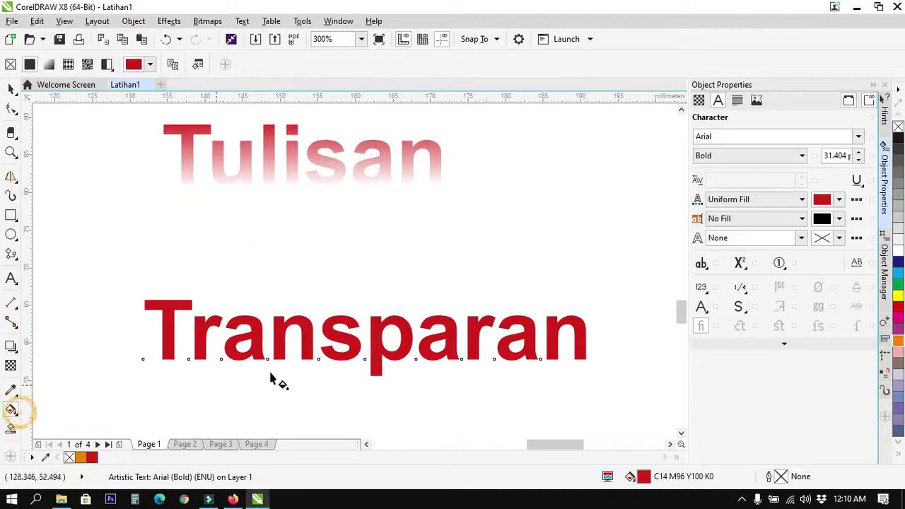
{"action": "left_click_drag", "start_coordinate": [338, 308], "coordinate": [337, 360]}
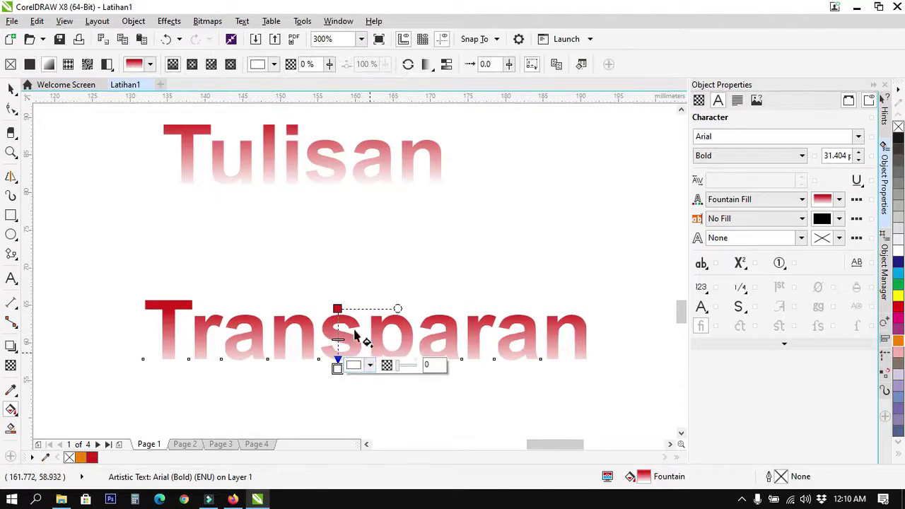
{"action": "left_click_drag", "start_coordinate": [336, 307], "coordinate": [336, 299]}
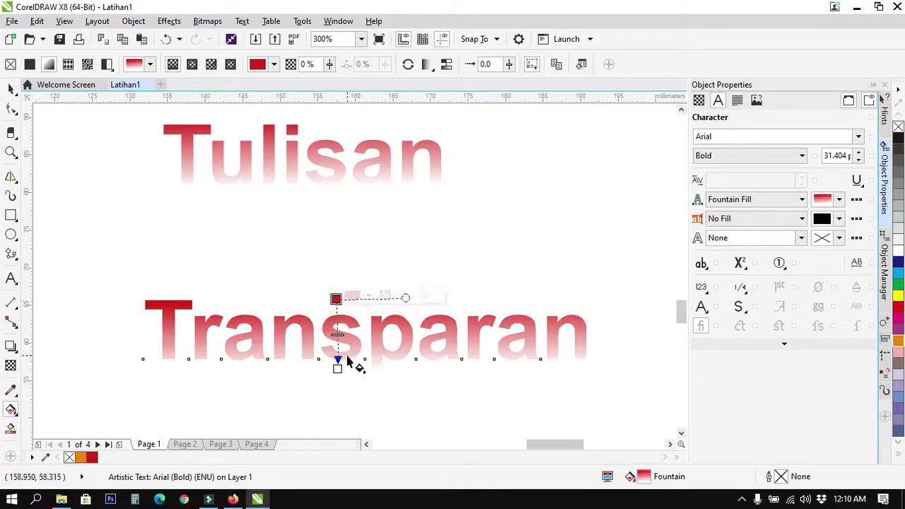
- Set the start color of the "Transparan" fountain fill to golden orange
{"action": "left_click", "coordinate": [357, 296]}
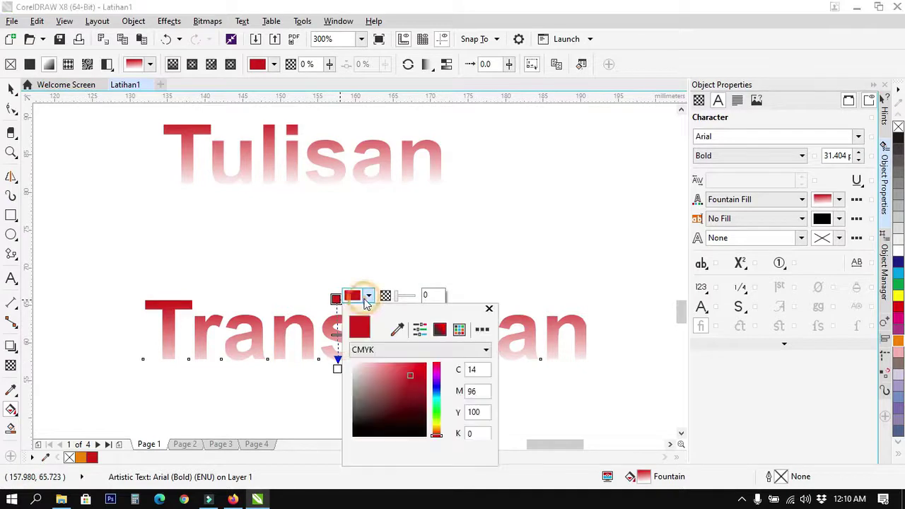
{"action": "left_click", "coordinate": [437, 427]}
{"action": "left_click_drag", "start_coordinate": [424, 373], "coordinate": [427, 363]}
- Set the end color of the "Transparan" fountain fill to red (C0 M100 Y100 K0) and deselect the text
{"action": "left_click", "coordinate": [338, 369]}
{"action": "left_click", "coordinate": [337, 368]}
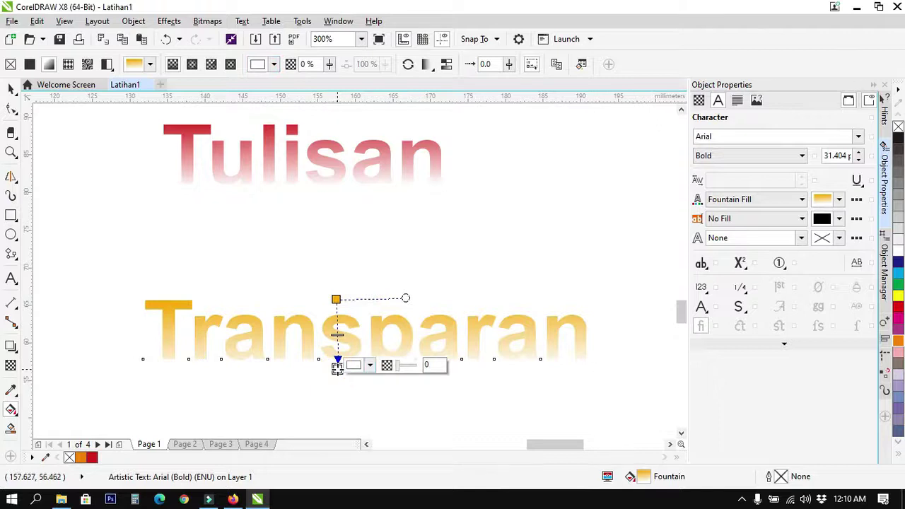
{"action": "left_click", "coordinate": [360, 365]}
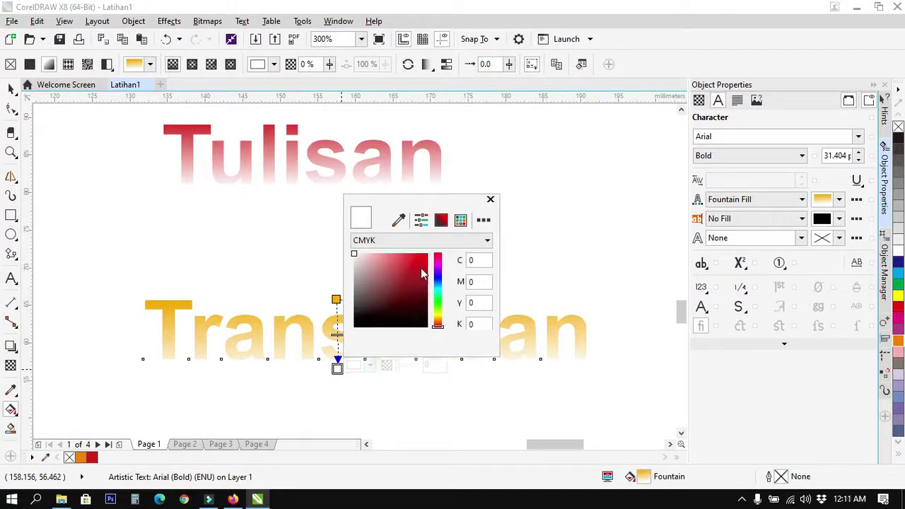
{"action": "left_click_drag", "start_coordinate": [423, 265], "coordinate": [433, 250]}
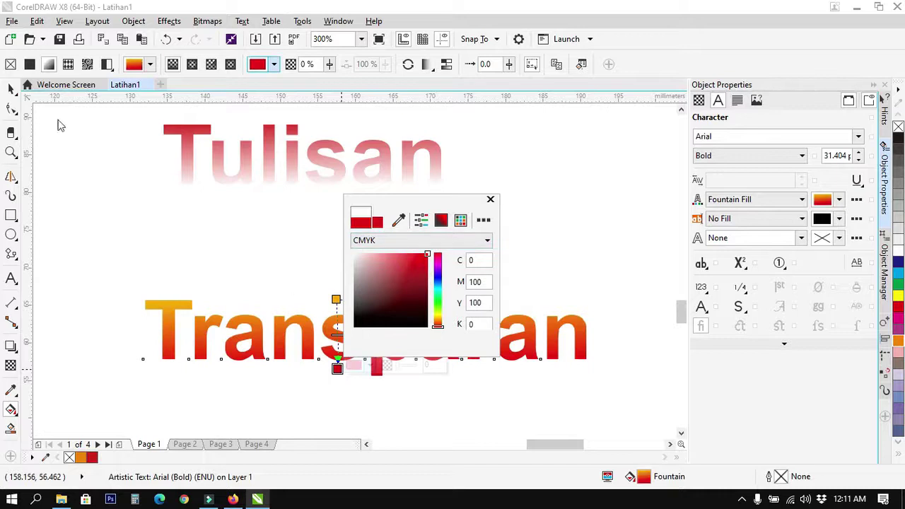
{"action": "left_click", "coordinate": [10, 89]}
{"action": "left_click", "coordinate": [171, 217]}
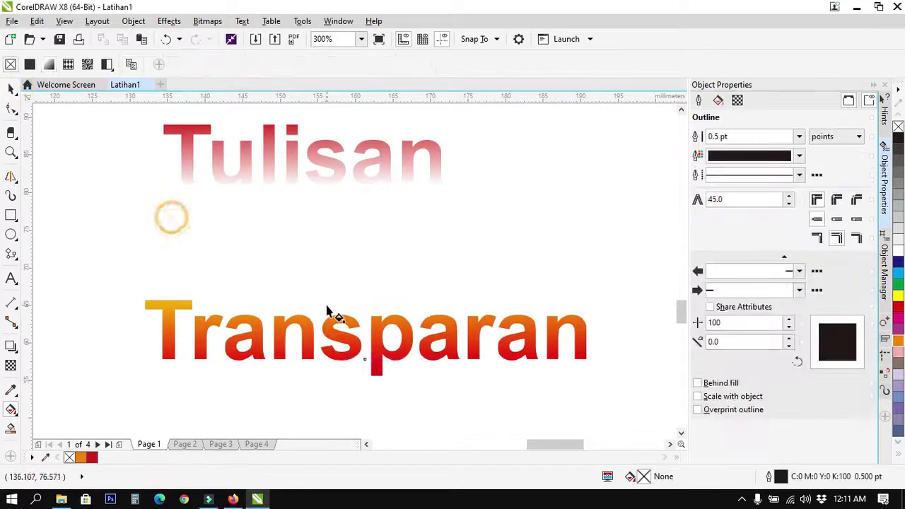
- Change the fountain fill of the "Transparan" text from linear to rectangular
{"action": "left_click", "coordinate": [347, 347]}
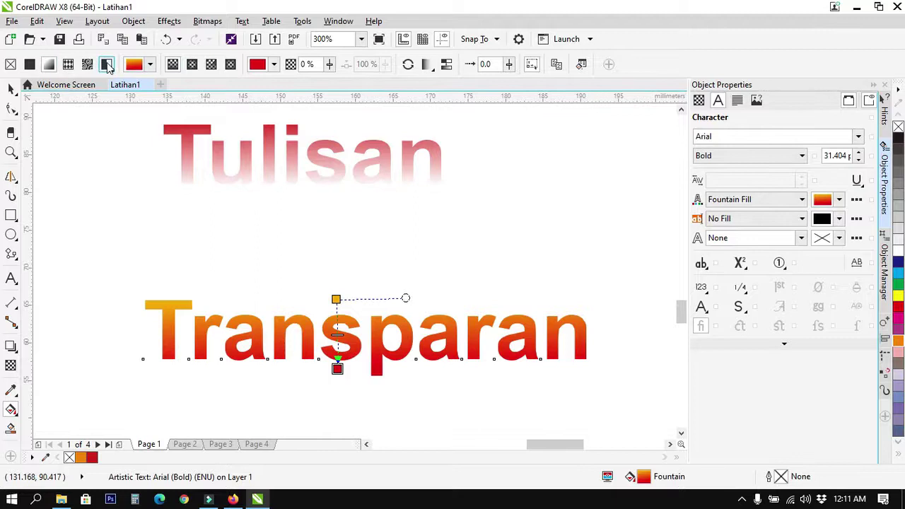
{"action": "left_click", "coordinate": [192, 64]}
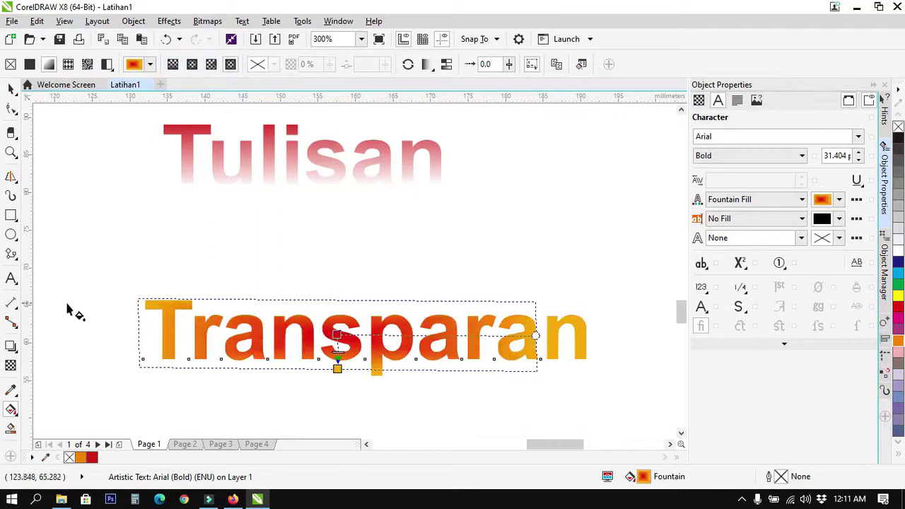
- Draw a rectangle about 33.5 × 16.3 mm between the two texts and fill it with a vertical black-to-white linear fountain
{"action": "left_click", "coordinate": [11, 215]}
{"action": "left_click_drag", "start_coordinate": [170, 175], "coordinate": [424, 303]}
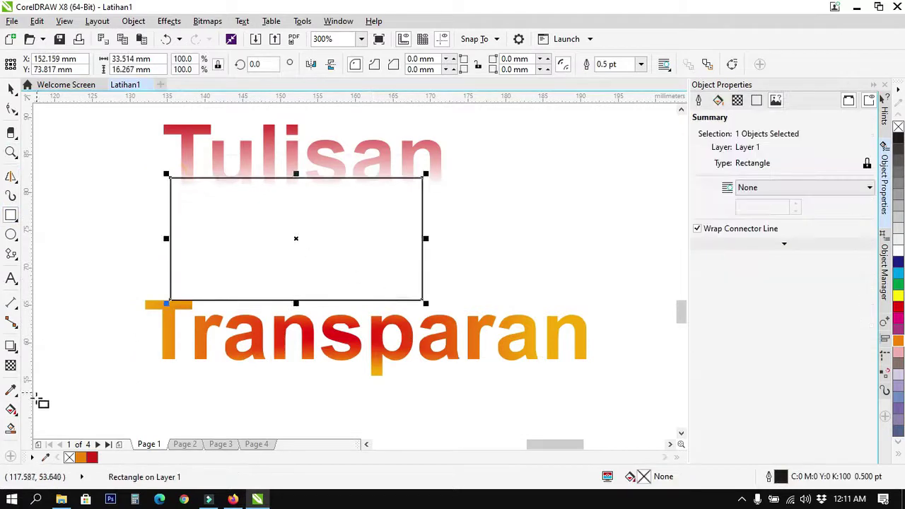
{"action": "left_click", "coordinate": [10, 409]}
{"action": "left_click_drag", "start_coordinate": [288, 198], "coordinate": [293, 278]}
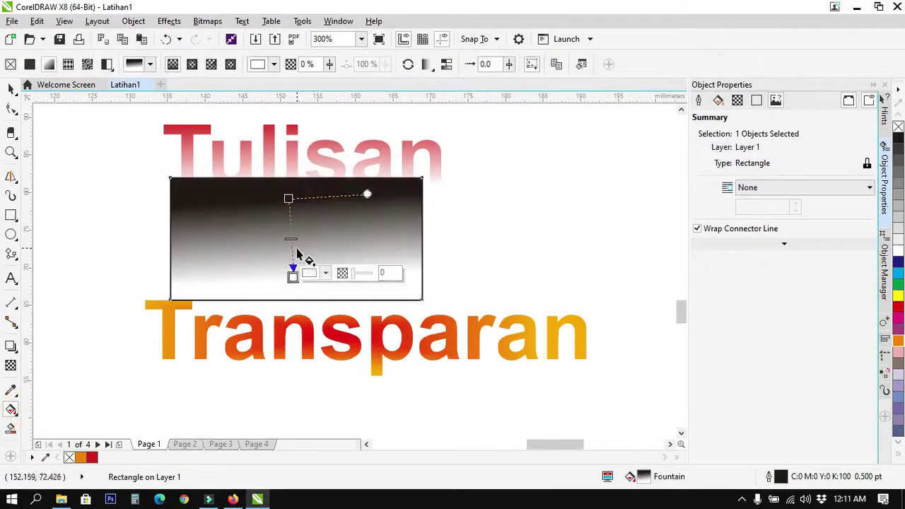
- Try elliptical and conical fountain fills on the rectangle, finish with the rectangular type, and slightly adjust its gradient extent
{"action": "left_click", "coordinate": [192, 64]}
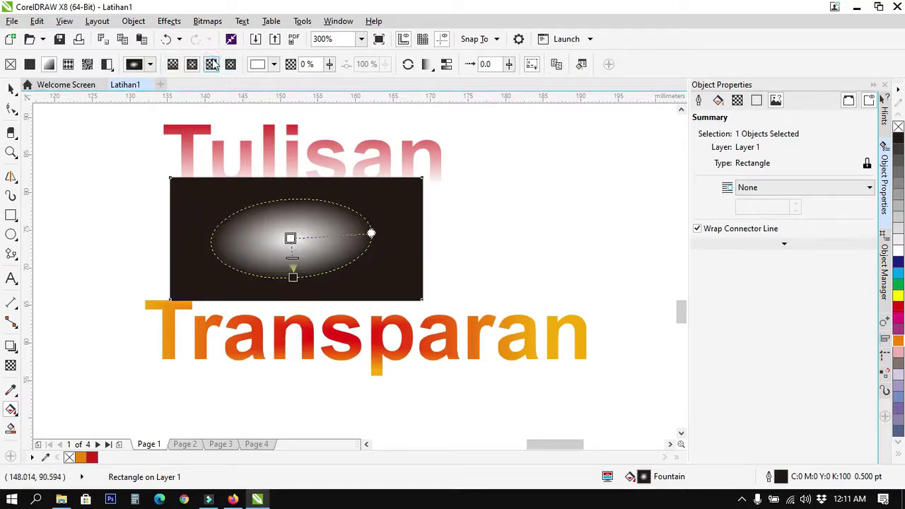
{"action": "left_click", "coordinate": [212, 65]}
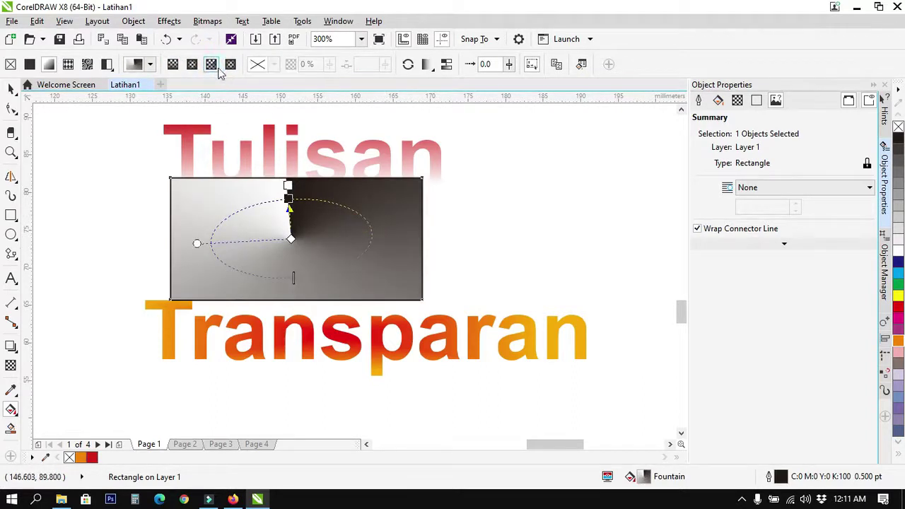
{"action": "left_click", "coordinate": [230, 64]}
{"action": "left_click_drag", "start_coordinate": [373, 235], "coordinate": [373, 238]}
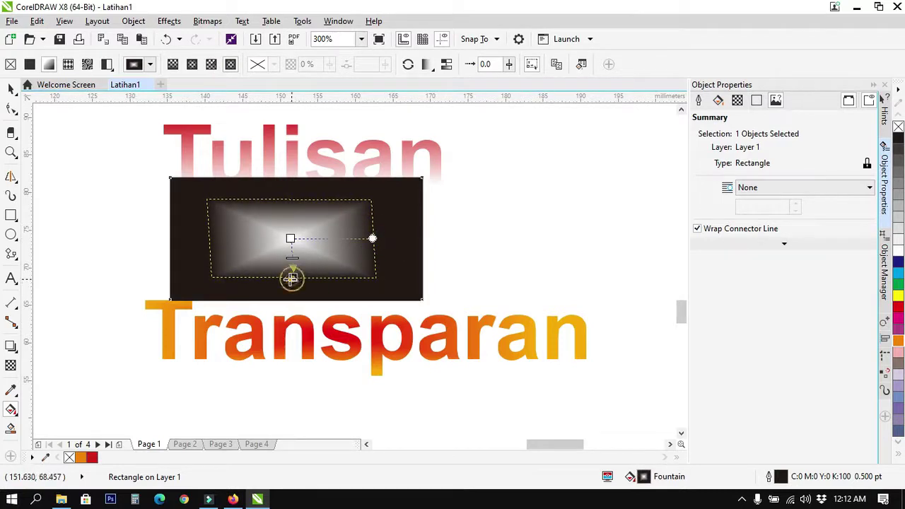
{"action": "left_click", "coordinate": [291, 278]}
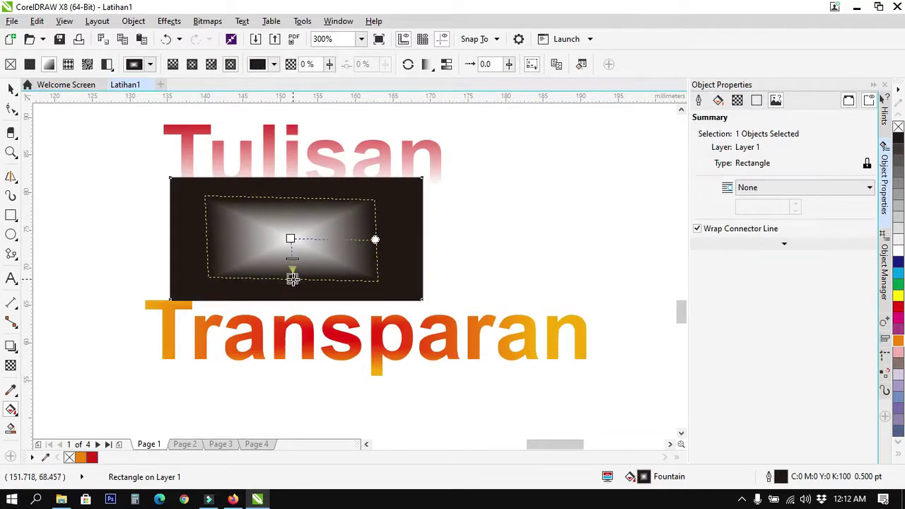
{"action": "left_click", "coordinate": [10, 90]}
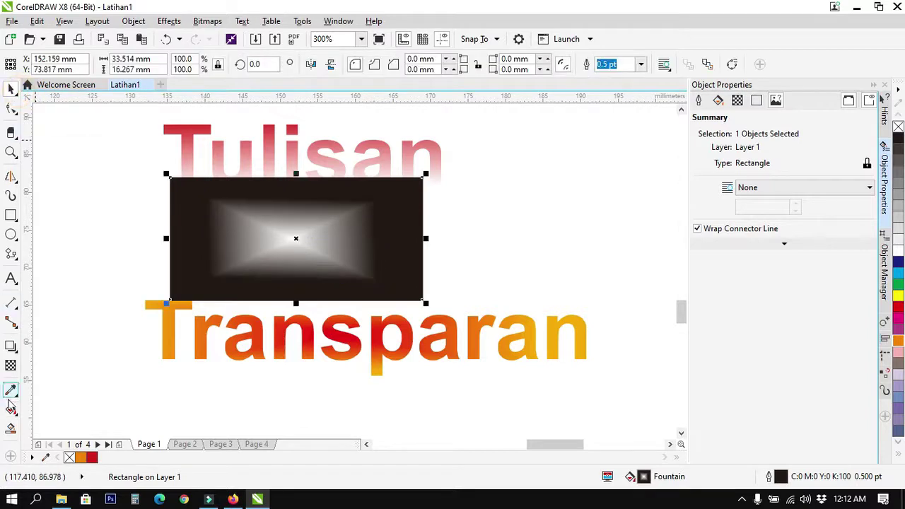
- Apply a 2 × 2 mesh fill to the rectangle and pull its lower edge and corners down and outward into a flared shape
{"action": "left_click", "coordinate": [12, 410]}
{"action": "left_click", "coordinate": [15, 414]}
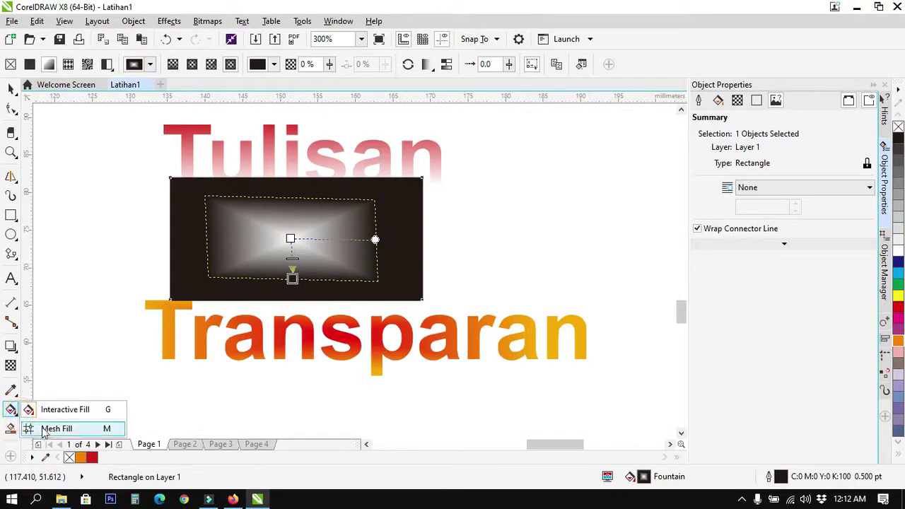
{"action": "left_click", "coordinate": [44, 429]}
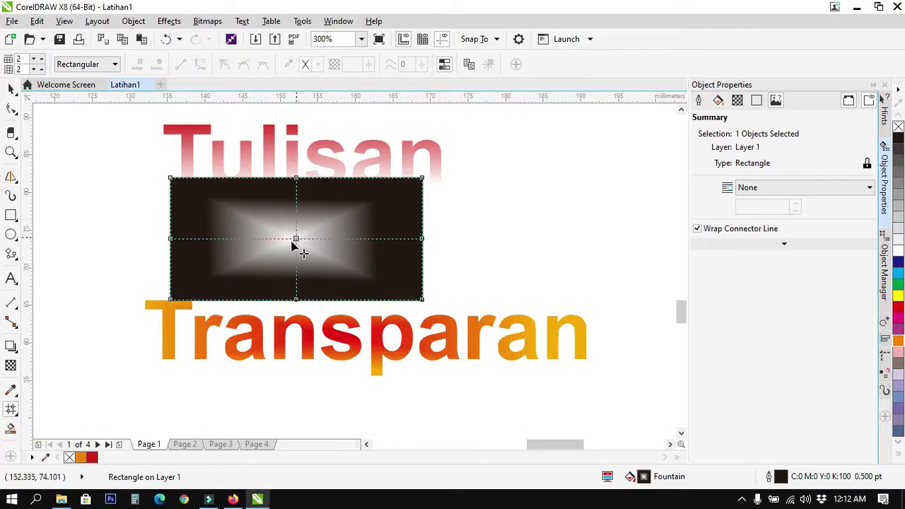
{"action": "left_click_drag", "start_coordinate": [170, 299], "coordinate": [143, 336]}
{"action": "left_click_drag", "start_coordinate": [255, 300], "coordinate": [279, 344]}
{"action": "left_click_drag", "start_coordinate": [301, 304], "coordinate": [356, 359]}
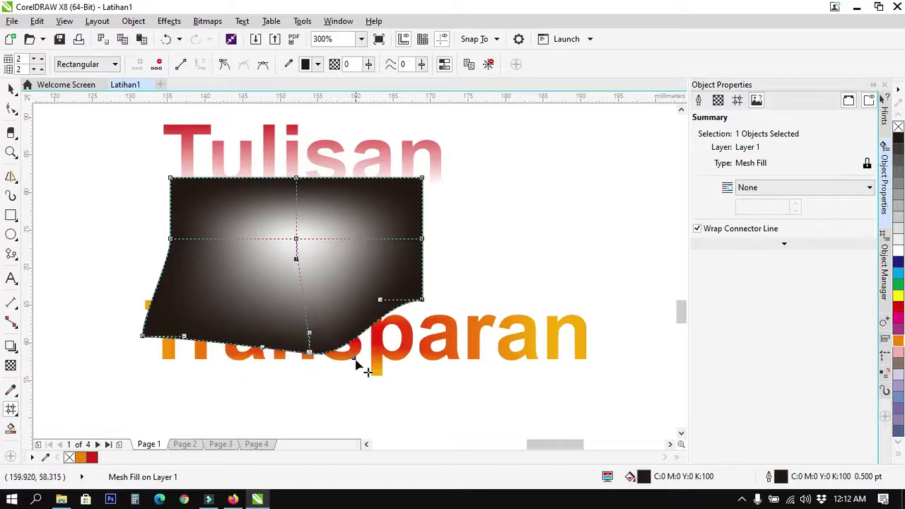
{"action": "left_click_drag", "start_coordinate": [425, 305], "coordinate": [448, 361]}
- Move the mesh-filled shape about 8 mm to the right and deselect it
{"action": "left_click", "coordinate": [11, 89]}
{"action": "left_click", "coordinate": [80, 141]}
{"action": "left_click_drag", "start_coordinate": [290, 239], "coordinate": [350, 236]}
{"action": "left_click", "coordinate": [106, 325]}
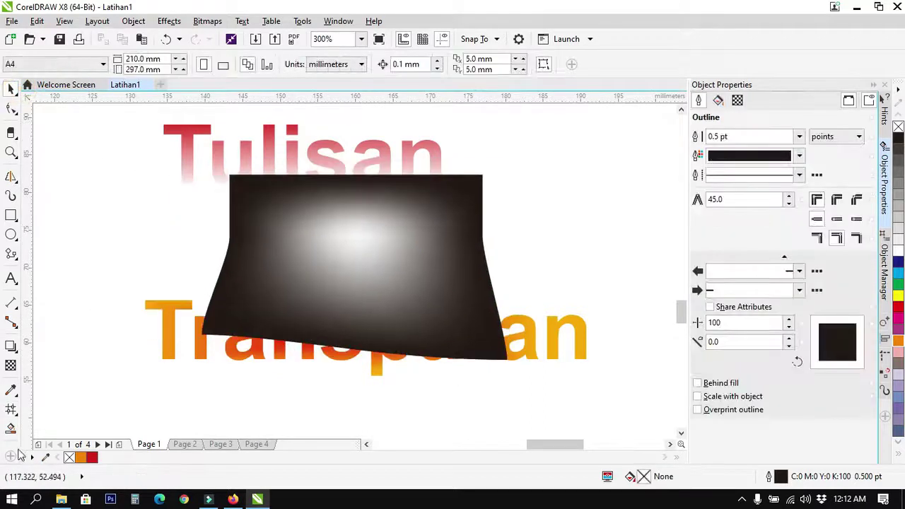
- Draw four overlapping rectangles, about 20 to 40 mm wide, in the empty area above the "Tulisan" text
{"action": "left_click", "coordinate": [12, 429]}
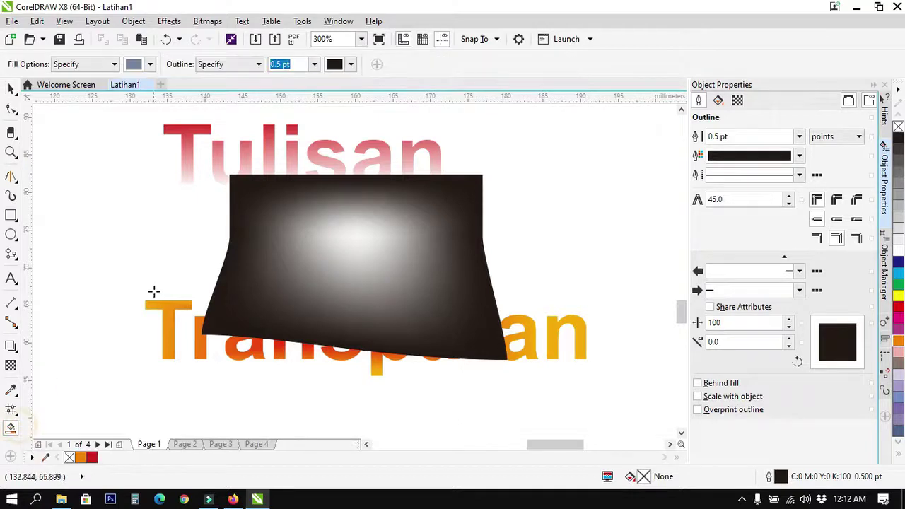
{"action": "left_click", "coordinate": [11, 89]}
{"action": "scroll", "coordinate": [291, 319], "scroll_direction": "down", "scroll_amount": 6}
{"action": "scroll", "coordinate": [247, 319], "scroll_direction": "up", "scroll_amount": 2}
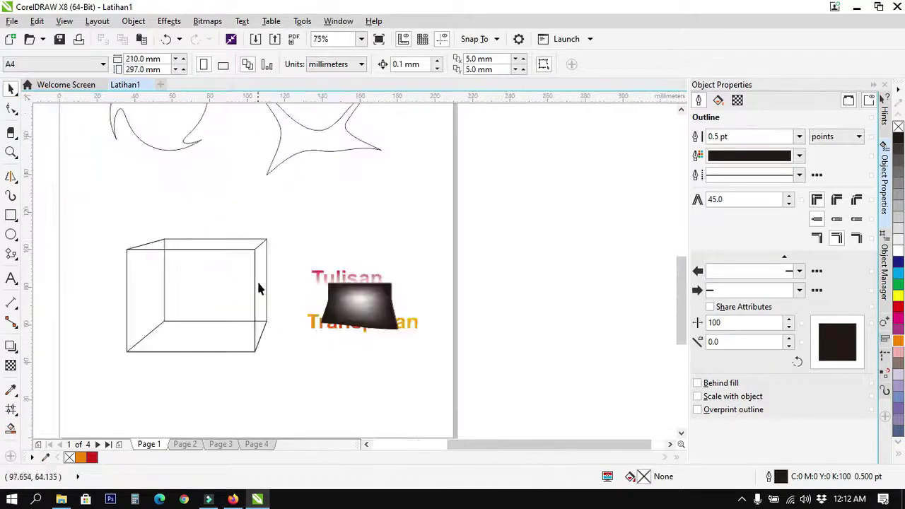
{"action": "left_click", "coordinate": [11, 216]}
{"action": "scroll", "coordinate": [341, 193], "scroll_direction": "up", "scroll_amount": 3}
{"action": "left_click_drag", "start_coordinate": [293, 174], "coordinate": [422, 297]}
{"action": "left_click_drag", "start_coordinate": [345, 224], "coordinate": [401, 276]}
{"action": "left_click_drag", "start_coordinate": [455, 305], "coordinate": [497, 331]}
{"action": "left_click_drag", "start_coordinate": [355, 155], "coordinate": [488, 262]}
{"action": "mouse_move", "coordinate": [257, 204]}
{"action": "left_mouse_down"}
{"action": "mouse_move", "coordinate": [340, 317]}
{"action": "mouse_move", "coordinate": [331, 316]}
{"action": "left_mouse_up"}
{"action": "left_click", "coordinate": [75, 171]}
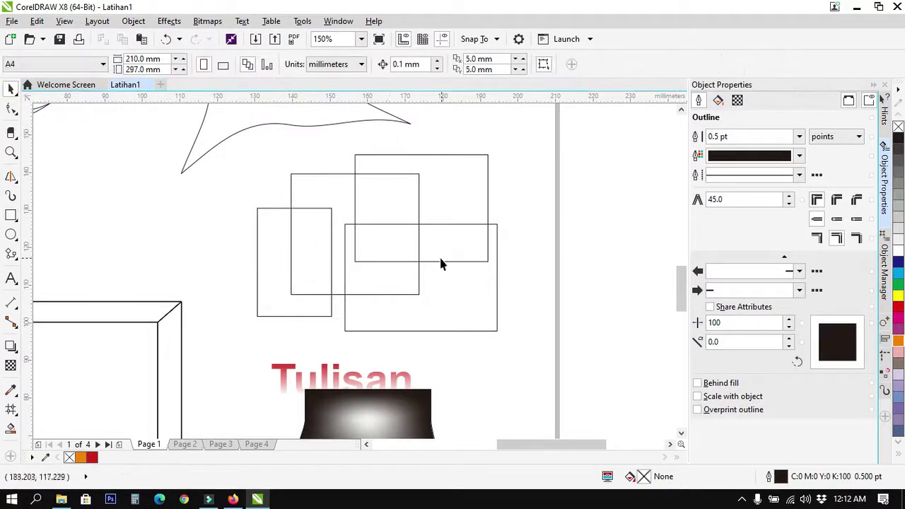
- Smart-fill the part of the uppermost rectangle outside the other rectangles with blue-gray (C40 M20 Y0 K40) and a 0.5 pt black outline
{"action": "scroll", "coordinate": [442, 262], "scroll_direction": "down", "scroll_amount": 1}
{"action": "scroll", "coordinate": [441, 262], "scroll_direction": "up", "scroll_amount": 1}
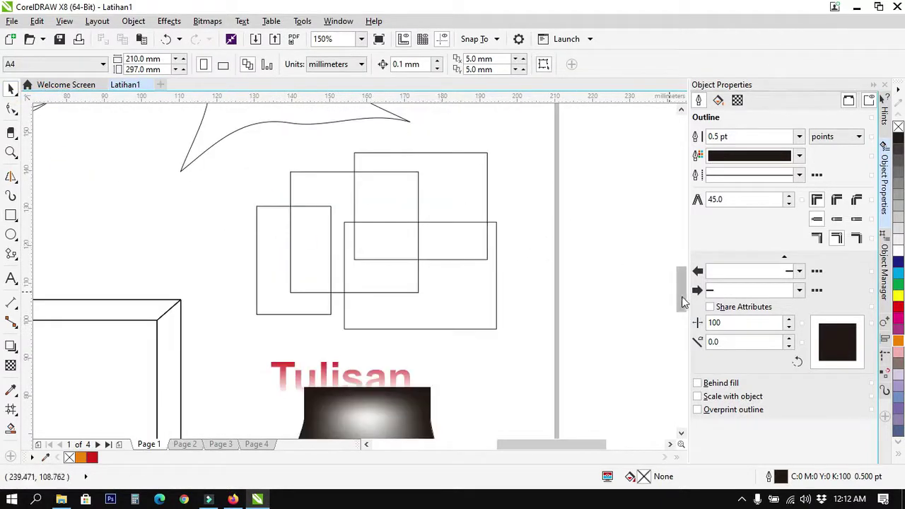
{"action": "scroll", "coordinate": [680, 297], "scroll_direction": "up", "scroll_amount": 2}
{"action": "scroll", "coordinate": [389, 269], "scroll_direction": "up", "scroll_amount": 1}
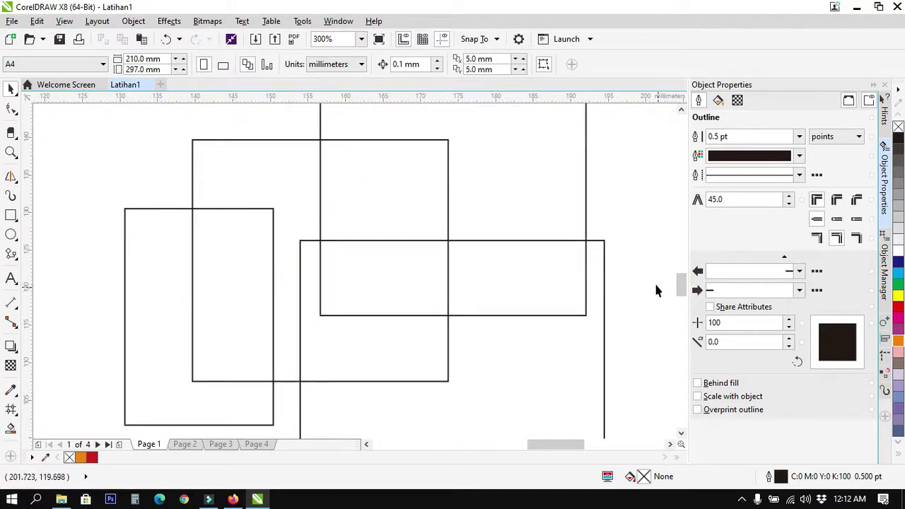
{"action": "scroll", "coordinate": [657, 285], "scroll_direction": "down", "scroll_amount": 2}
{"action": "left_click_drag", "start_coordinate": [510, 338], "coordinate": [652, 232]}
{"action": "key", "text": "shift+F2"}
{"action": "left_click", "coordinate": [635, 241]}
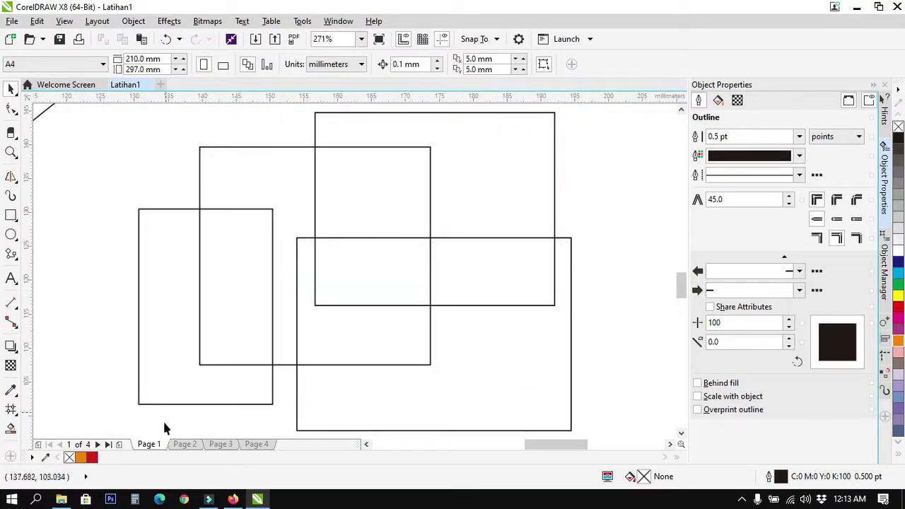
{"action": "left_click", "coordinate": [10, 429]}
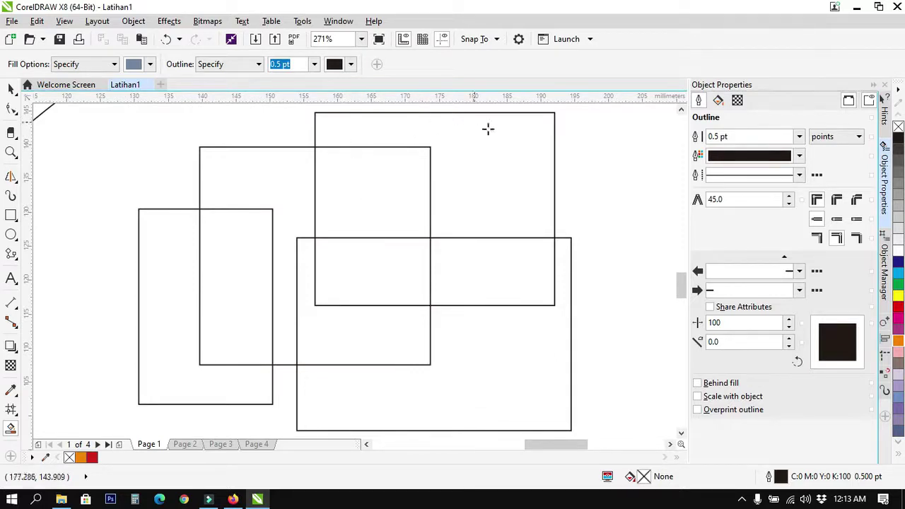
{"action": "left_click", "coordinate": [484, 164]}
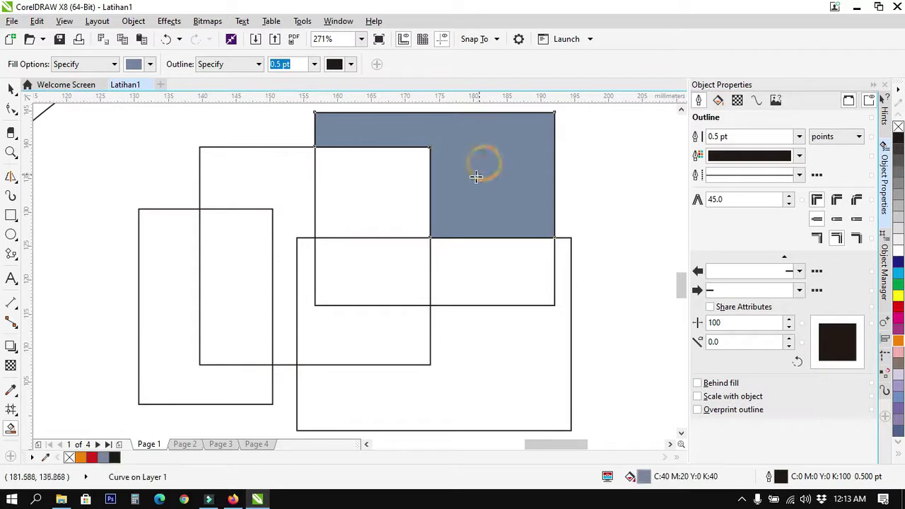
- Recolor the new smart-filled piece red (C14 M96 Y100 K0) and shift it about 7 mm right and 2 mm up
{"action": "left_click", "coordinate": [10, 89]}
{"action": "left_click_drag", "start_coordinate": [495, 195], "coordinate": [489, 165]}
{"action": "left_click", "coordinate": [92, 457]}
{"action": "left_click", "coordinate": [598, 233]}
{"action": "left_click_drag", "start_coordinate": [498, 203], "coordinate": [572, 192]}
{"action": "left_click_drag", "start_coordinate": [570, 189], "coordinate": [550, 201]}
{"action": "left_click_drag", "start_coordinate": [548, 166], "coordinate": [539, 153]}
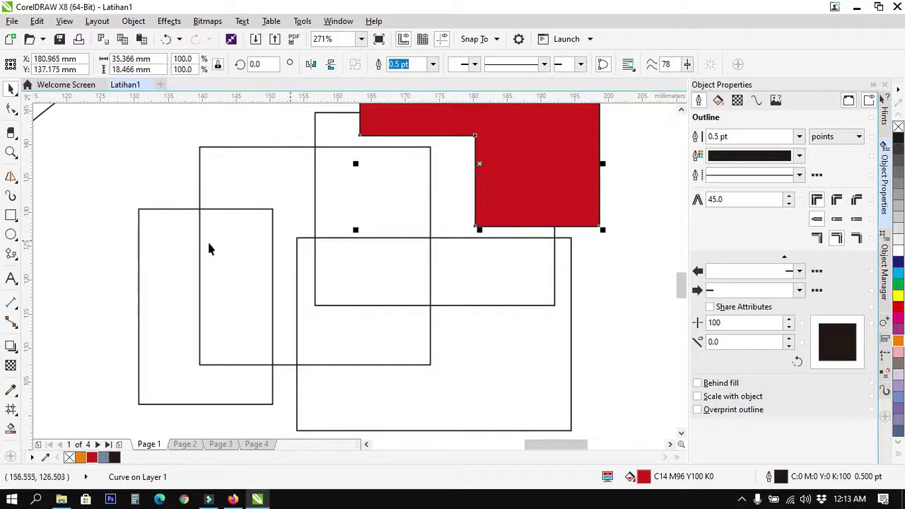
- Smart-fill the remaining enclosed areas of the overlapping rectangles with the same blue-gray
{"action": "left_click", "coordinate": [10, 428]}
{"action": "left_click", "coordinate": [318, 319]}
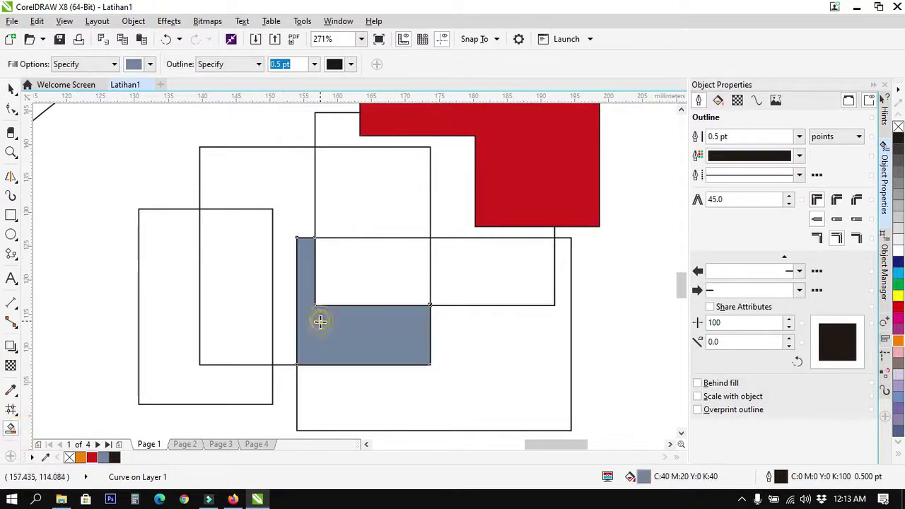
{"action": "left_click", "coordinate": [509, 386]}
{"action": "left_click", "coordinate": [144, 311]}
{"action": "left_click", "coordinate": [252, 264]}
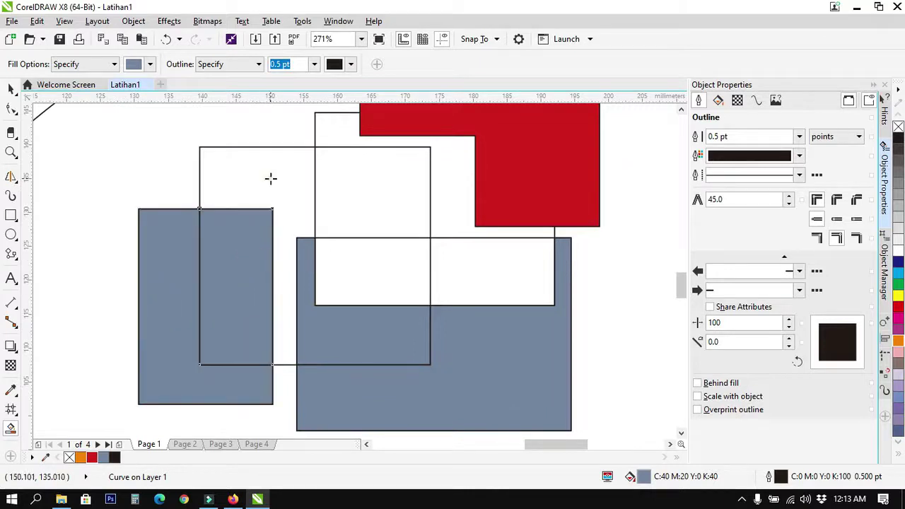
{"action": "left_click", "coordinate": [271, 178]}
{"action": "left_click", "coordinate": [333, 180]}
{"action": "left_click", "coordinate": [353, 256]}
{"action": "left_click", "coordinate": [449, 262]}
{"action": "left_click", "coordinate": [450, 213]}
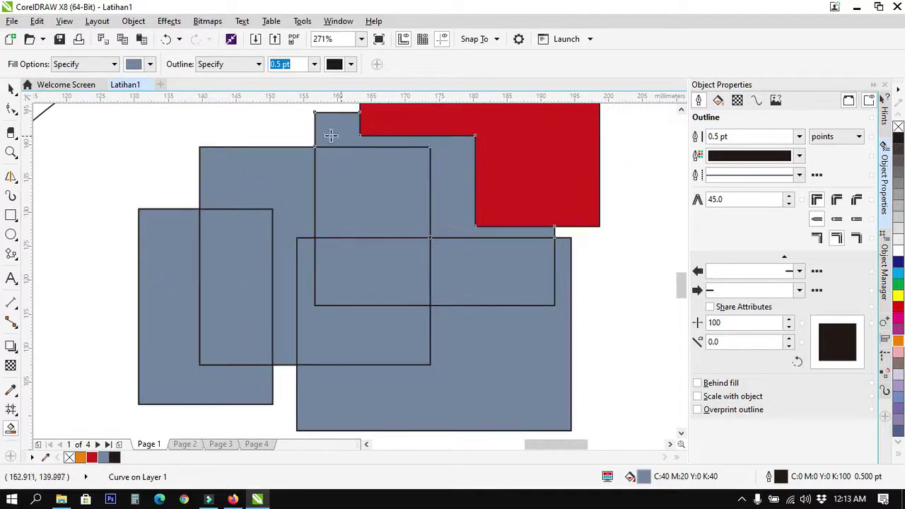
- Recolor the outer part of the leftmost rectangle orange and its overlap with the middle rectangle red
{"action": "left_click", "coordinate": [10, 89]}
{"action": "left_click", "coordinate": [184, 360]}
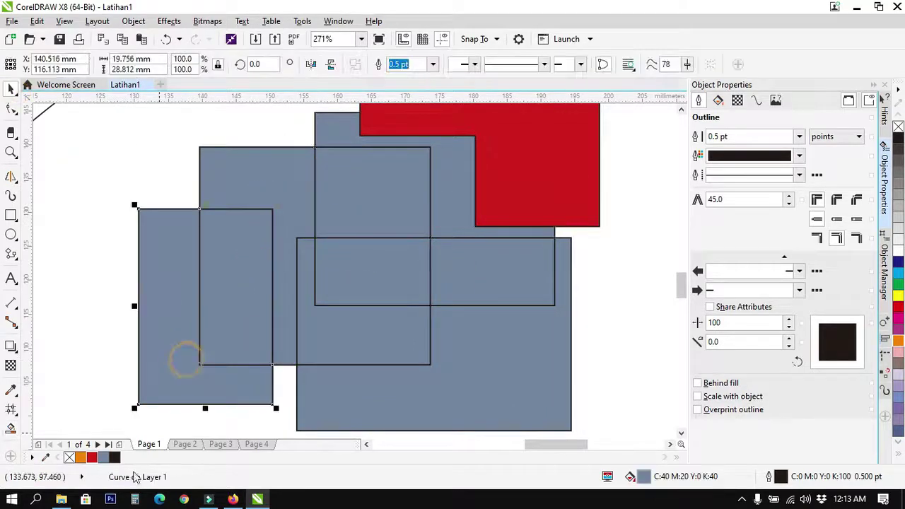
{"action": "left_click", "coordinate": [81, 457]}
{"action": "left_click", "coordinate": [236, 297]}
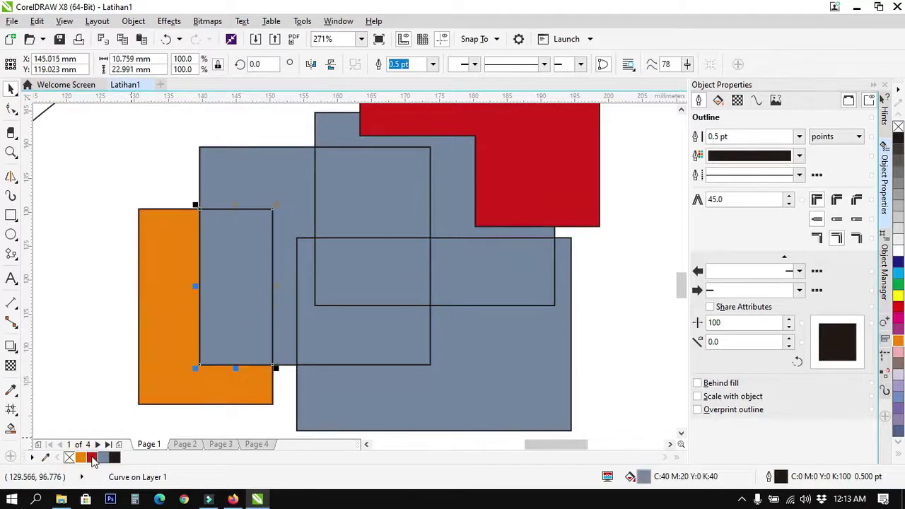
{"action": "left_click", "coordinate": [92, 458]}
- In the lower-right rectangle, recolor the L-shaped overlap orange, the outer area red and the overlap with only the upper rectangle orange
{"action": "left_click", "coordinate": [316, 313]}
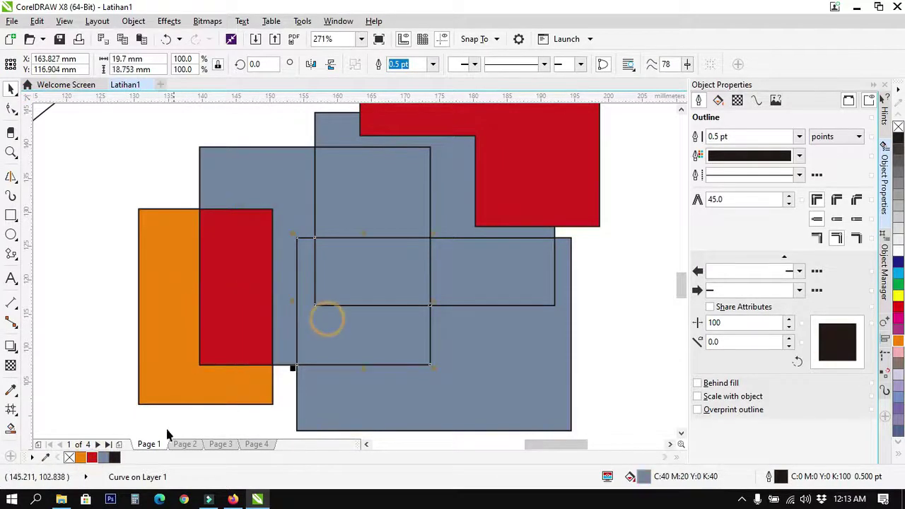
{"action": "left_click", "coordinate": [81, 458]}
{"action": "left_click", "coordinate": [337, 412]}
{"action": "left_click", "coordinate": [91, 458]}
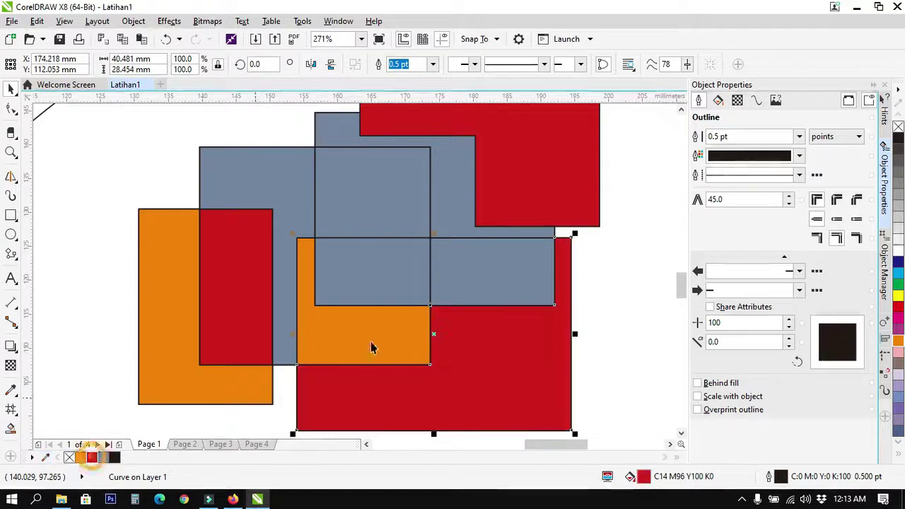
{"action": "left_click", "coordinate": [462, 264]}
{"action": "left_click", "coordinate": [82, 458]}
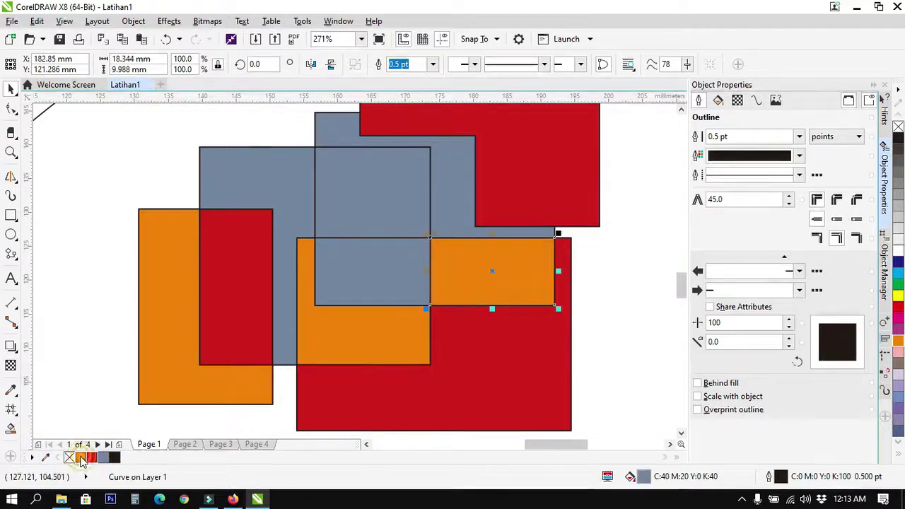
{"action": "left_click", "coordinate": [218, 137]}
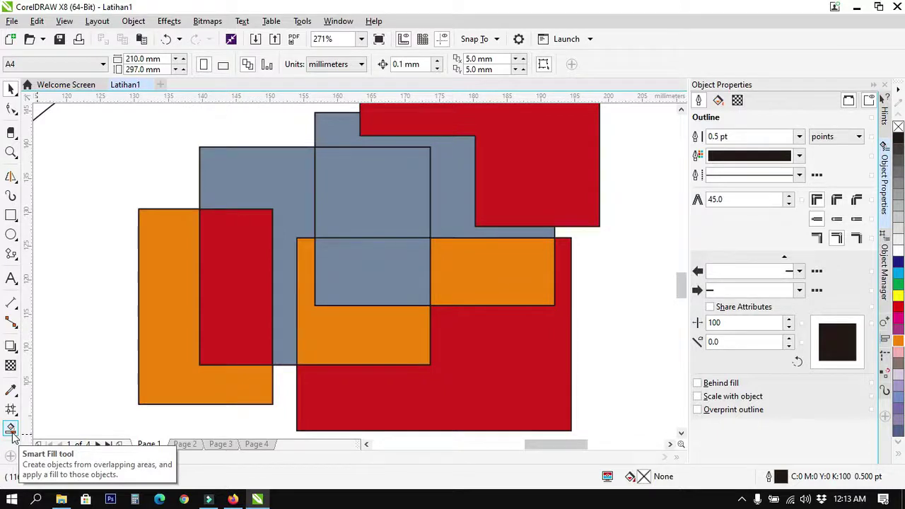
{"action": "left_click", "coordinate": [120, 266]}
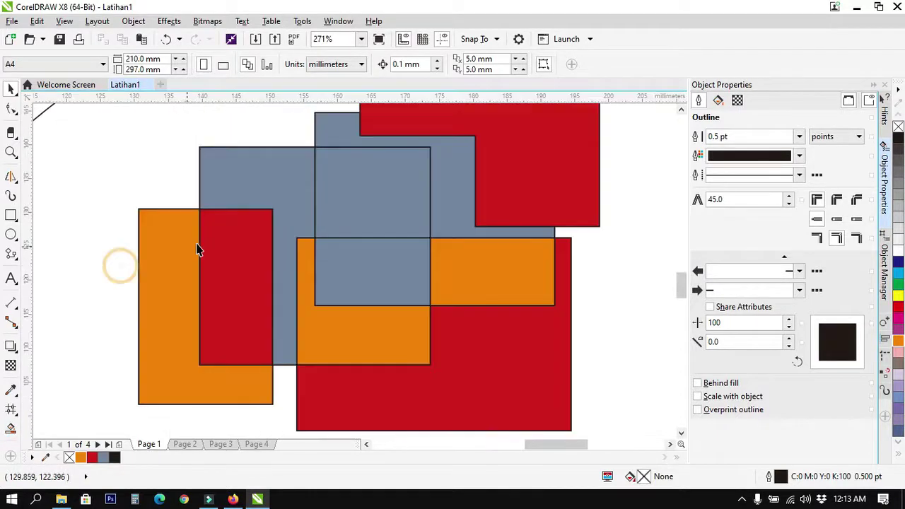